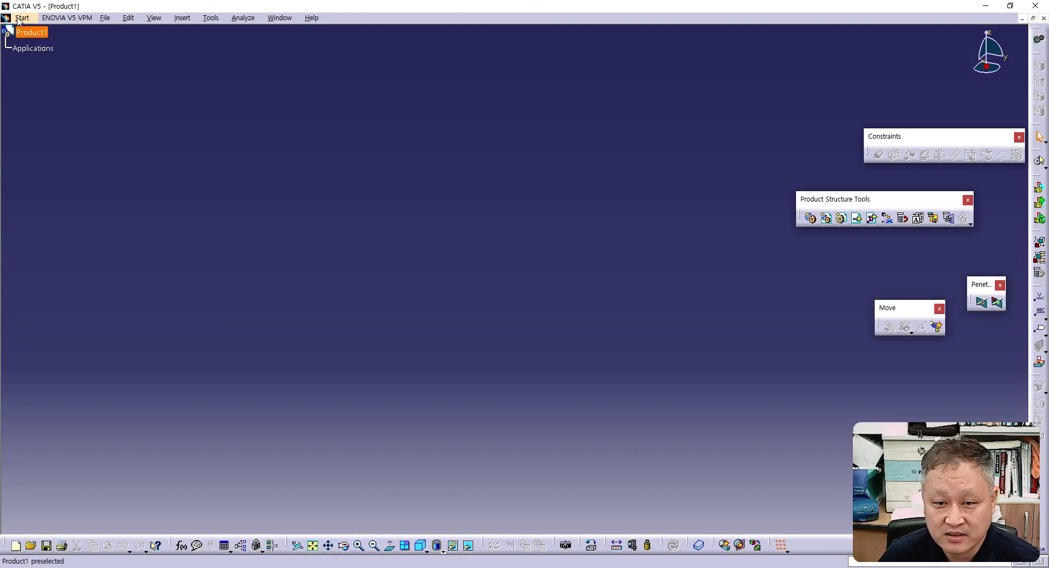
- Start the Wireframe and Surface Design workbench with a new part named Part1 and hybrid design enabled
{"action": "left_click", "coordinate": [20, 19]}
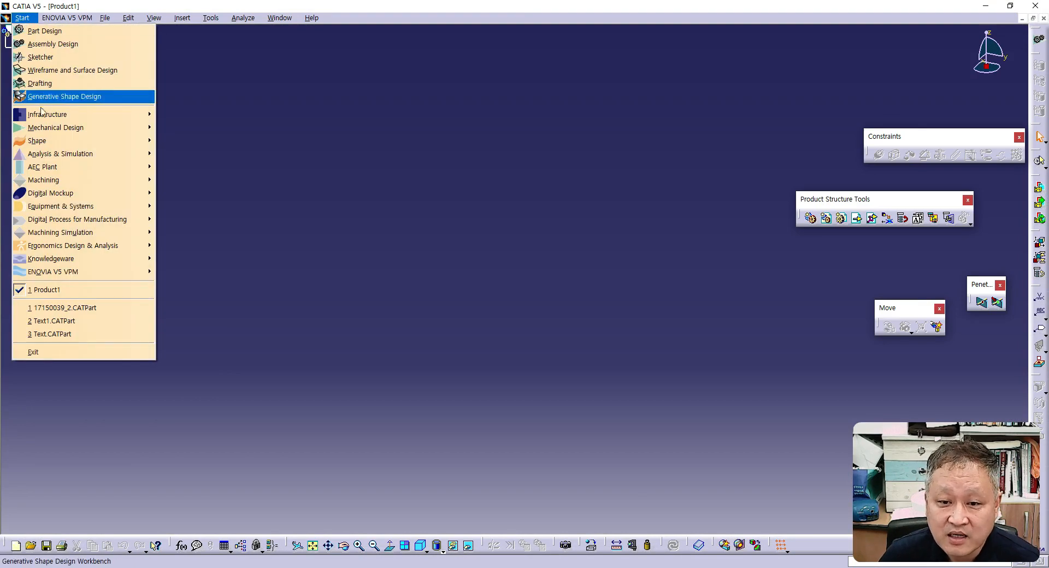
{"action": "mouse_move", "coordinate": [52, 131]}
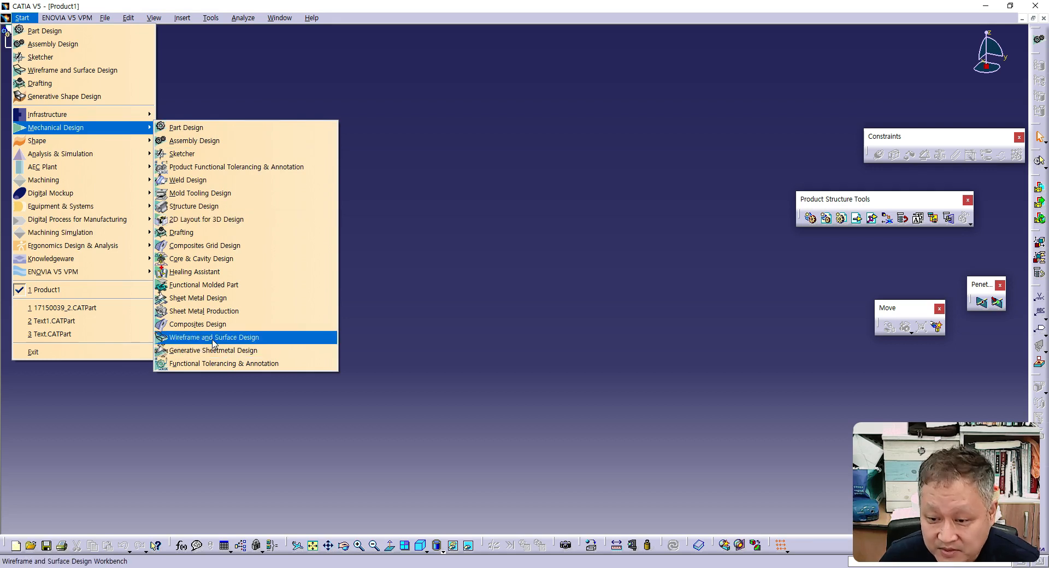
{"action": "left_click", "coordinate": [261, 338]}
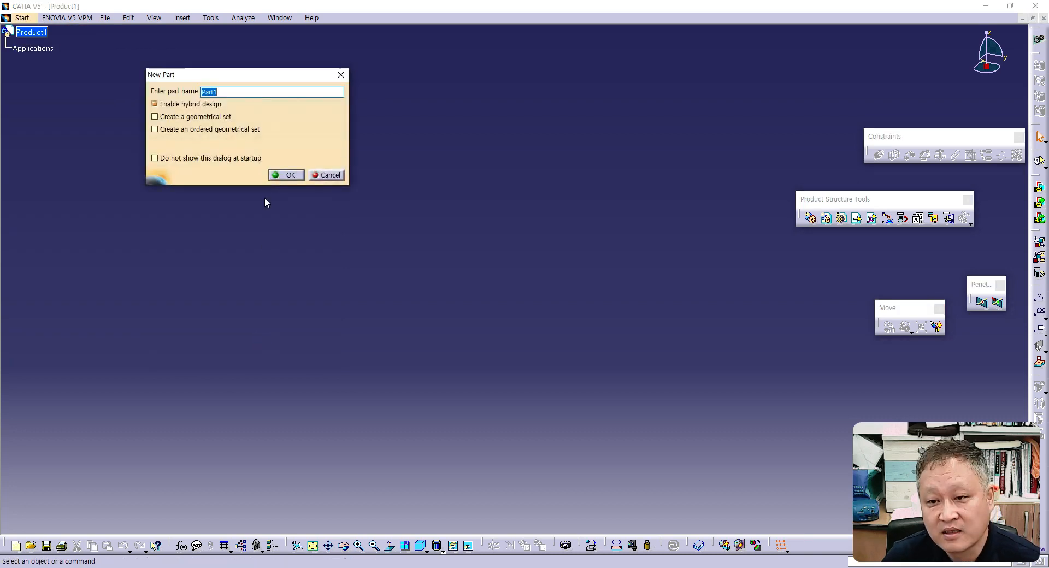
{"action": "left_click", "coordinate": [286, 175]}
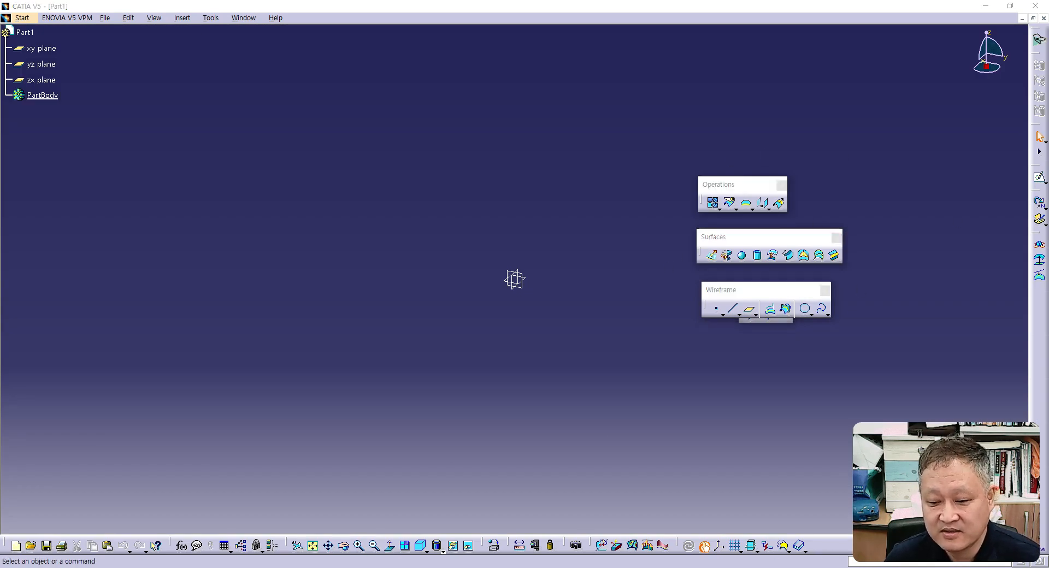
- Switch to the PowerPoint presentation and read slides 1 and 2 on starting the Wireframe and Surface Design workbench
{"action": "left_click", "coordinate": [355, 567]}
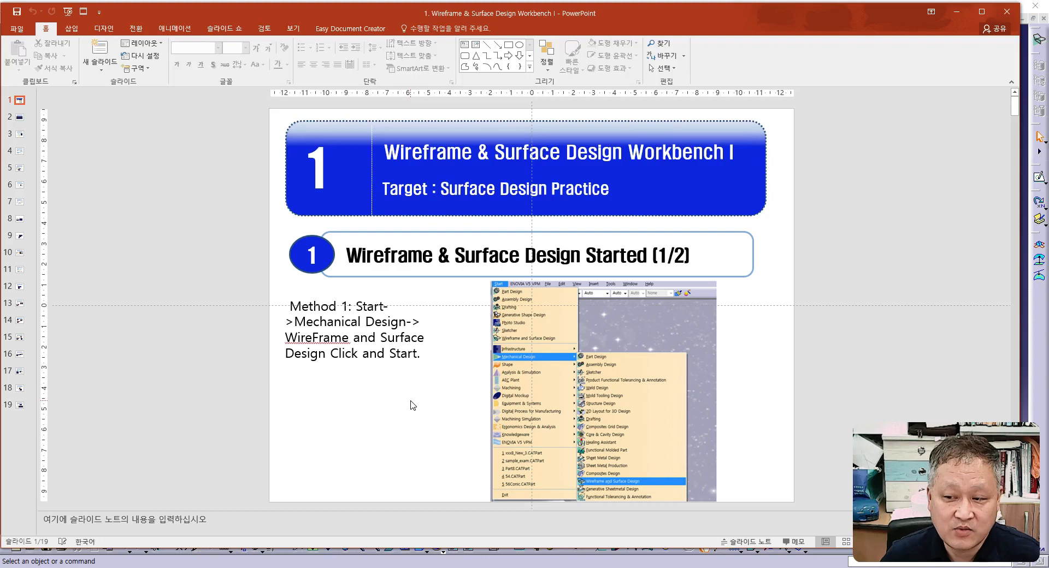
{"action": "scroll", "coordinate": [413, 405], "scroll_direction": "down", "scroll_amount": 1}
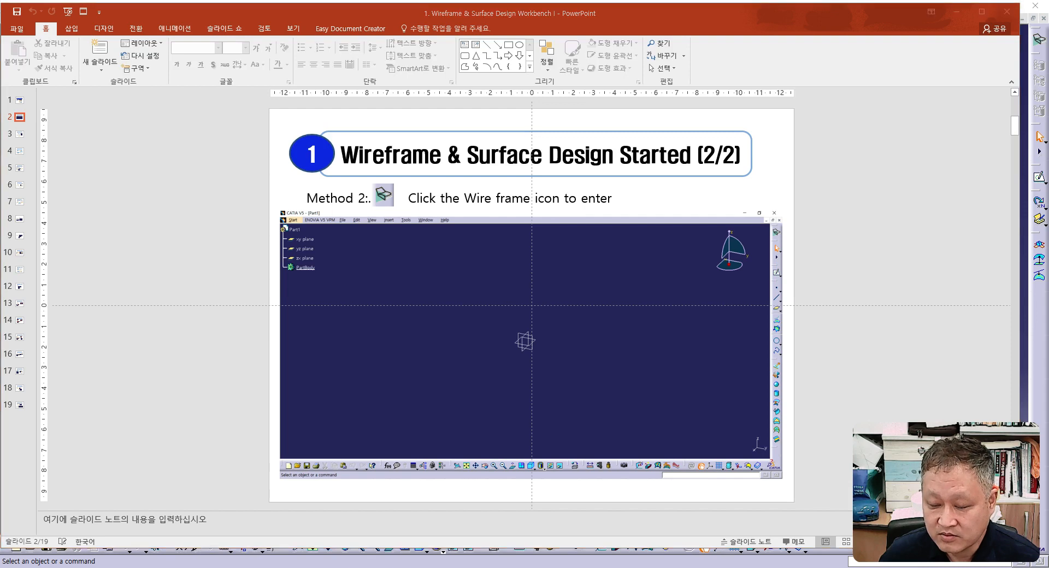
- Return to CATIA, close the Part1 document and exit the program
{"action": "left_click", "coordinate": [401, 567]}
{"action": "left_click", "coordinate": [1044, 18]}
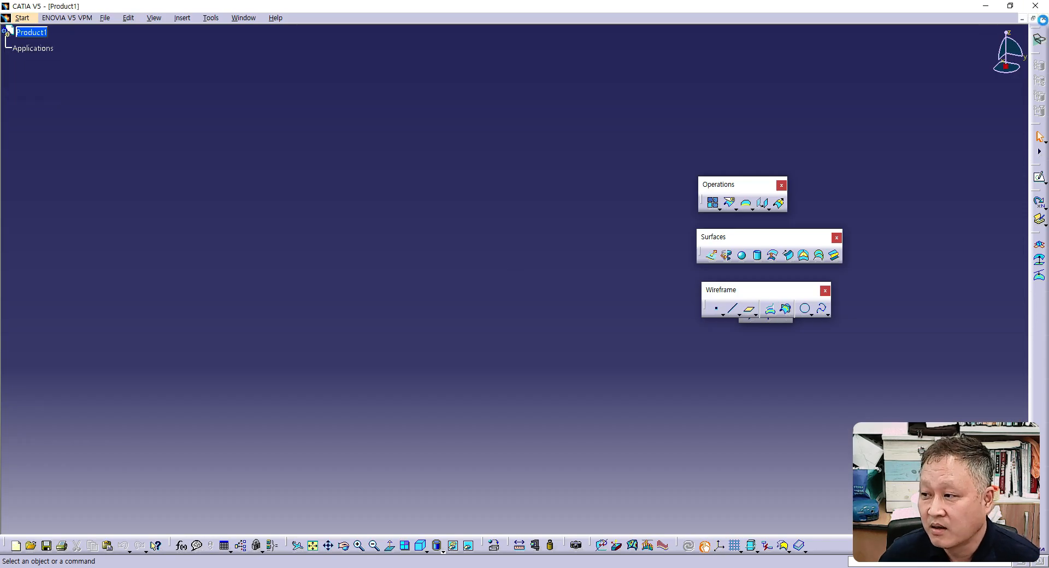
{"action": "left_click", "coordinate": [1036, 6]}
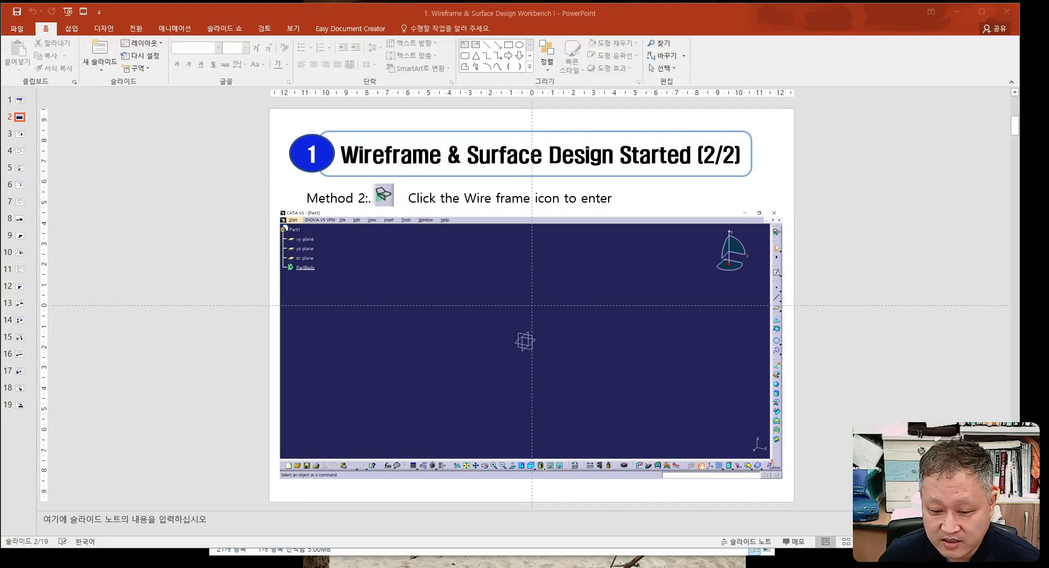
- Launch CATIA V5R21 and choose the Wireframe and Surface Design workbench from the welcome window
{"action": "left_click", "coordinate": [14, 564]}
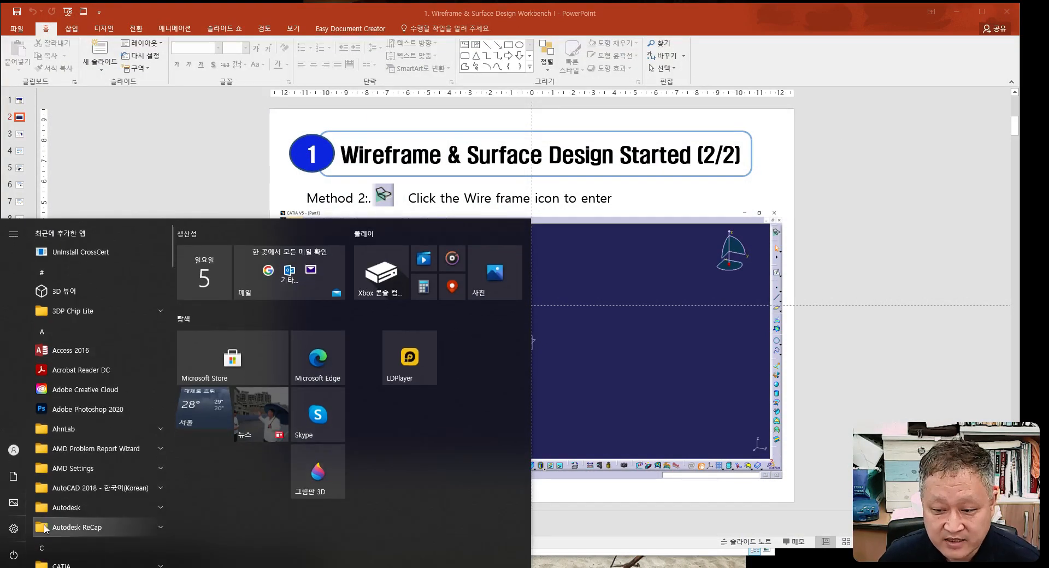
{"action": "scroll", "coordinate": [65, 489], "scroll_direction": "down", "scroll_amount": 3}
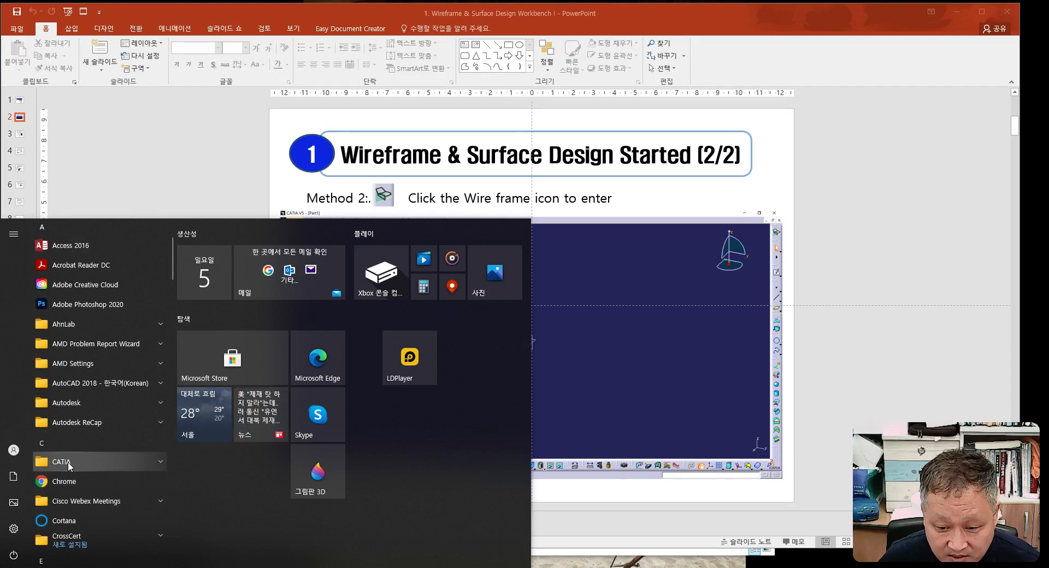
{"action": "left_click", "coordinate": [68, 462]}
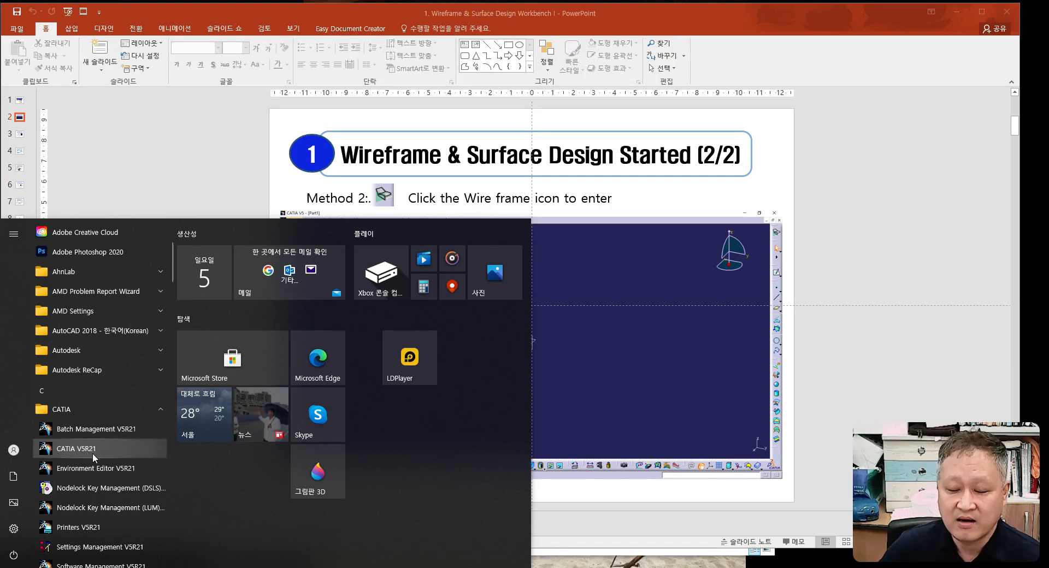
{"action": "left_click", "coordinate": [94, 450]}
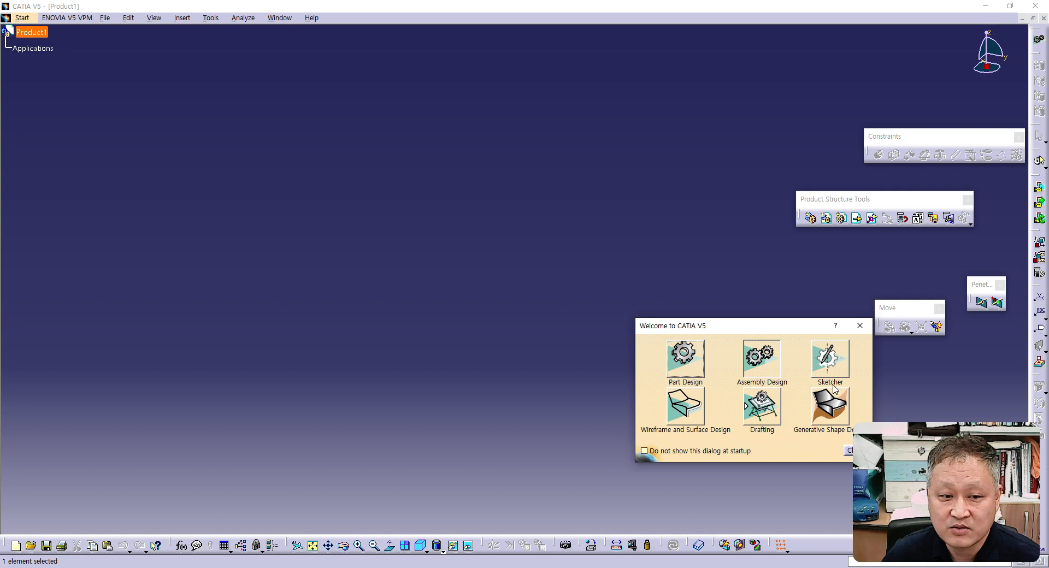
{"action": "left_click", "coordinate": [683, 411]}
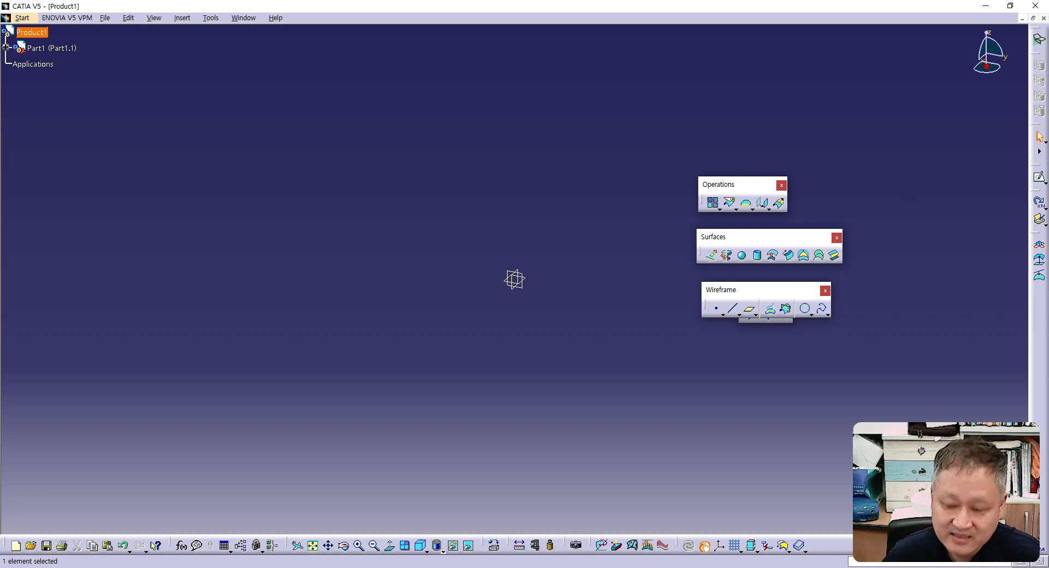
- Read slide 3 on the Point tool in PowerPoint, and back in CATIA move the Wireframe toolbar above the Operations toolbar
{"action": "key", "text": "alt+Tab"}
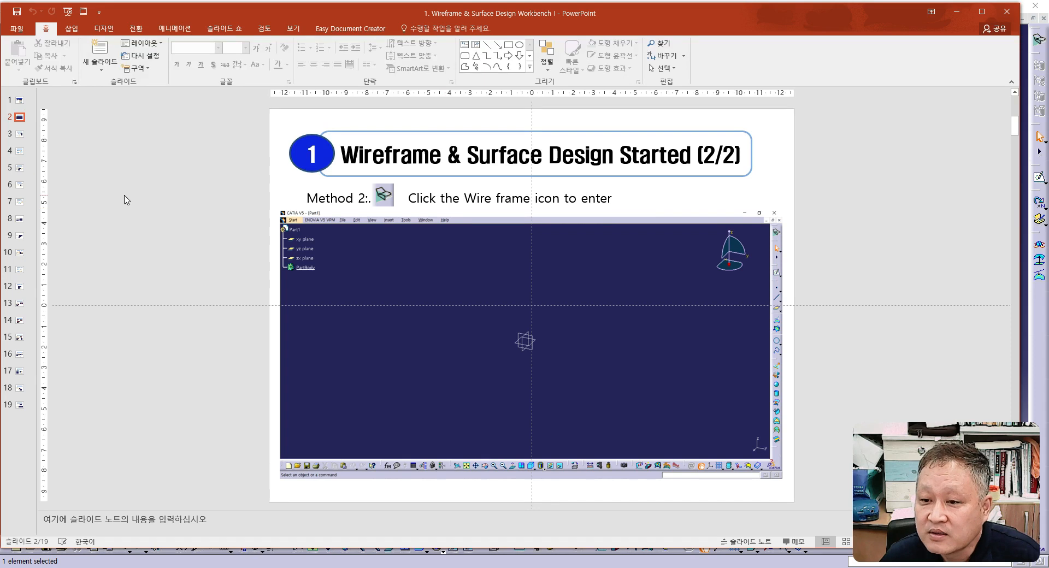
{"action": "scroll", "coordinate": [127, 200], "scroll_direction": "down", "scroll_amount": 1}
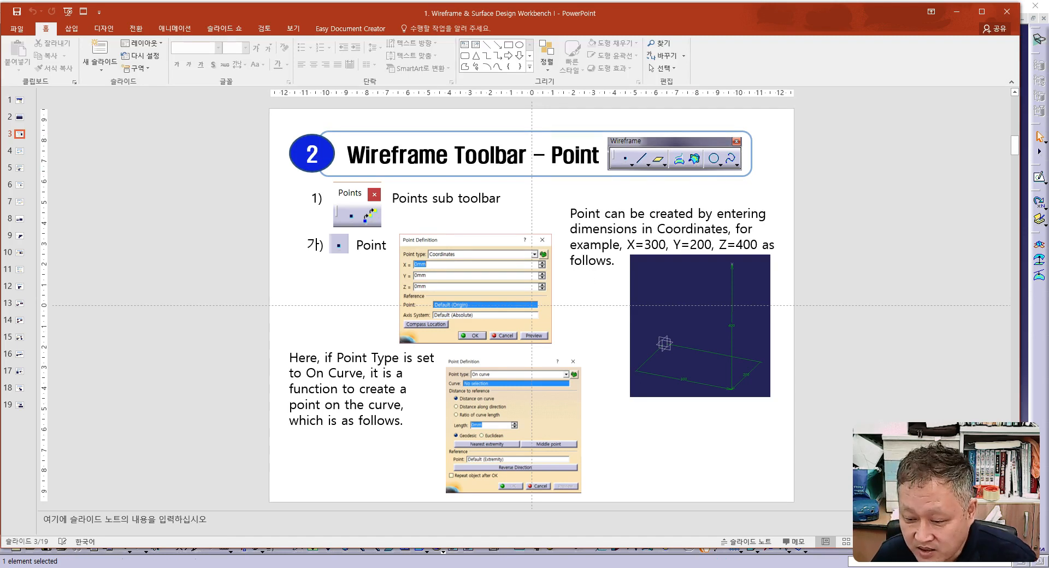
{"action": "left_click", "coordinate": [441, 567]}
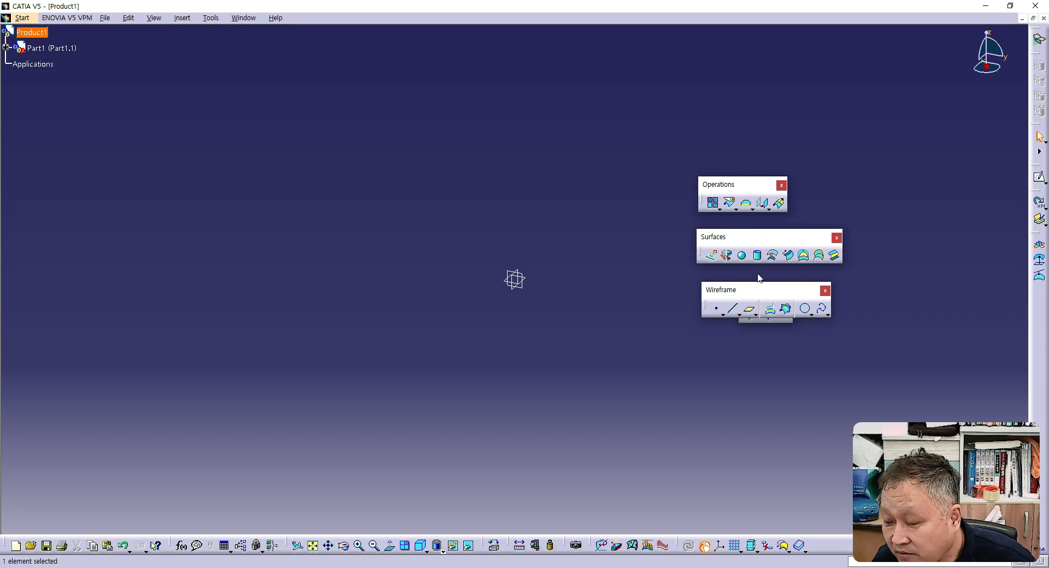
{"action": "left_click_drag", "start_coordinate": [747, 125], "coordinate": [745, 125]}
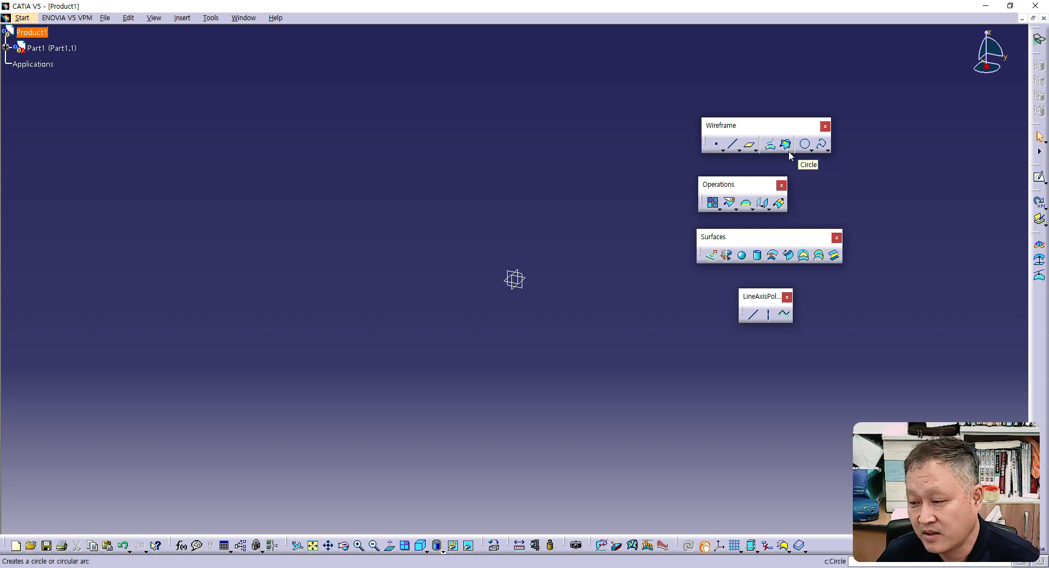
- Recheck the coordinate point example on the PowerPoint slide and return to CATIA
{"action": "key", "text": "alt+Tab"}
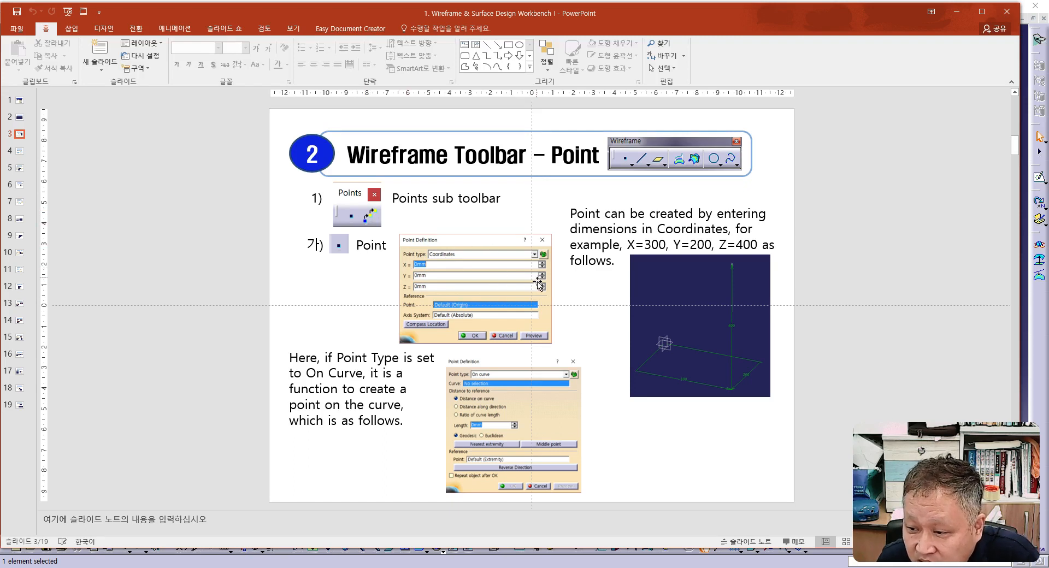
{"action": "left_click_drag", "start_coordinate": [559, 17], "coordinate": [0, 14]}
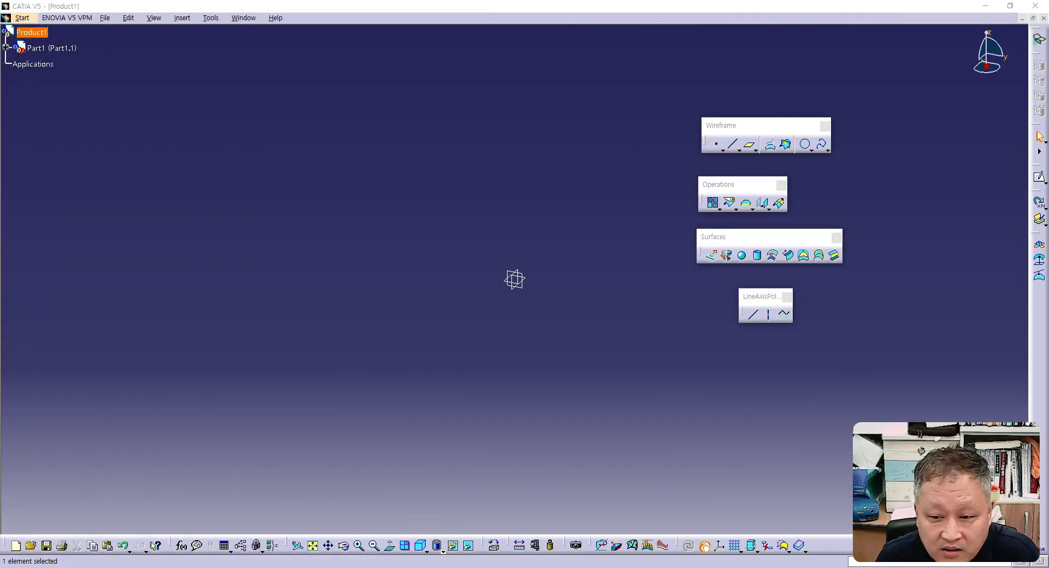
{"action": "left_click", "coordinate": [718, 151]}
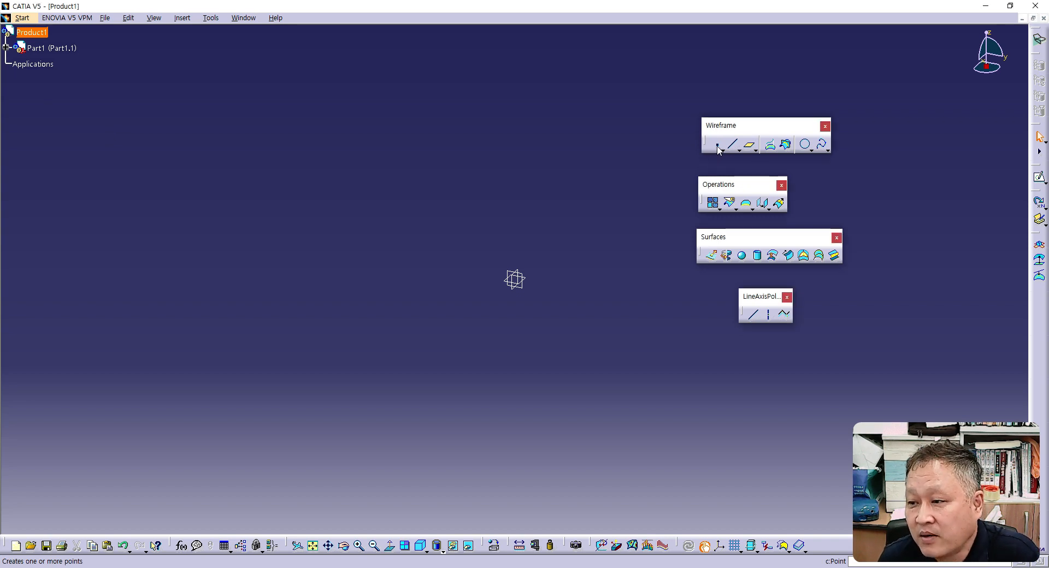
- Create a Coordinates-type point at X 0, Y 0, Z 0 mm relative to the default origin, previewing it first
{"action": "left_click", "coordinate": [718, 148]}
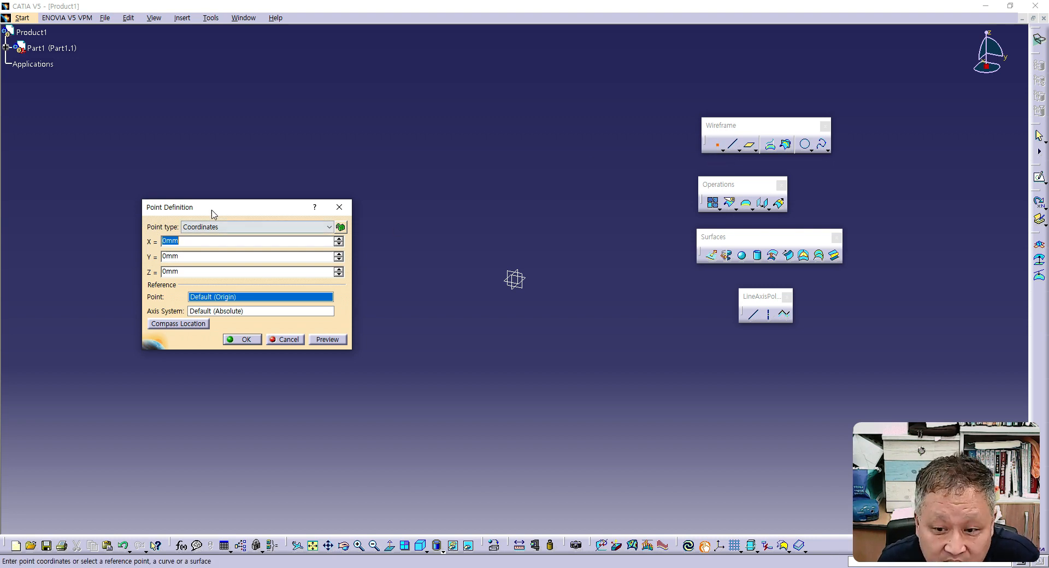
{"action": "left_click_drag", "start_coordinate": [217, 212], "coordinate": [275, 171]}
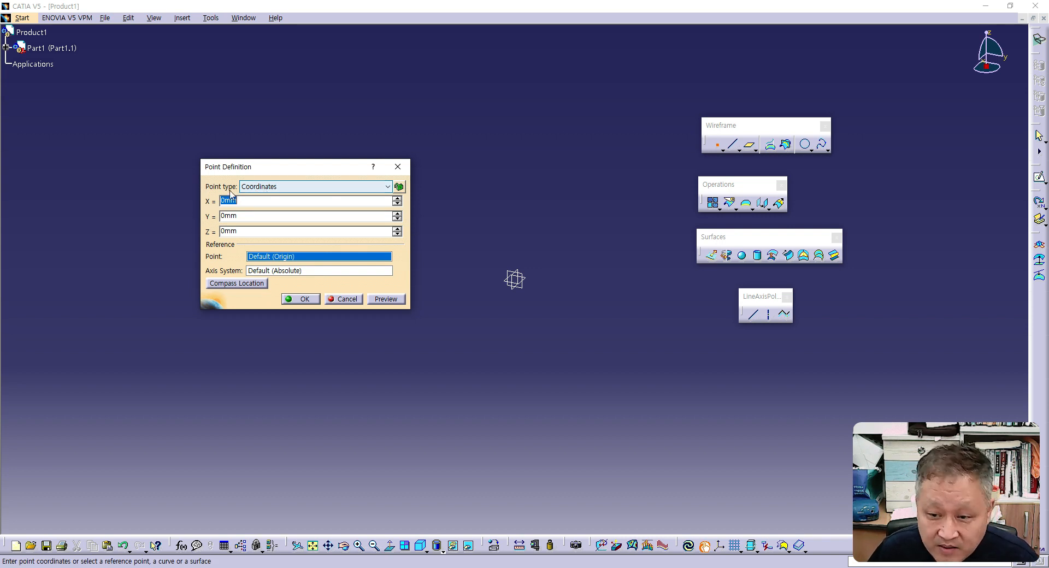
{"action": "left_click", "coordinate": [389, 189]}
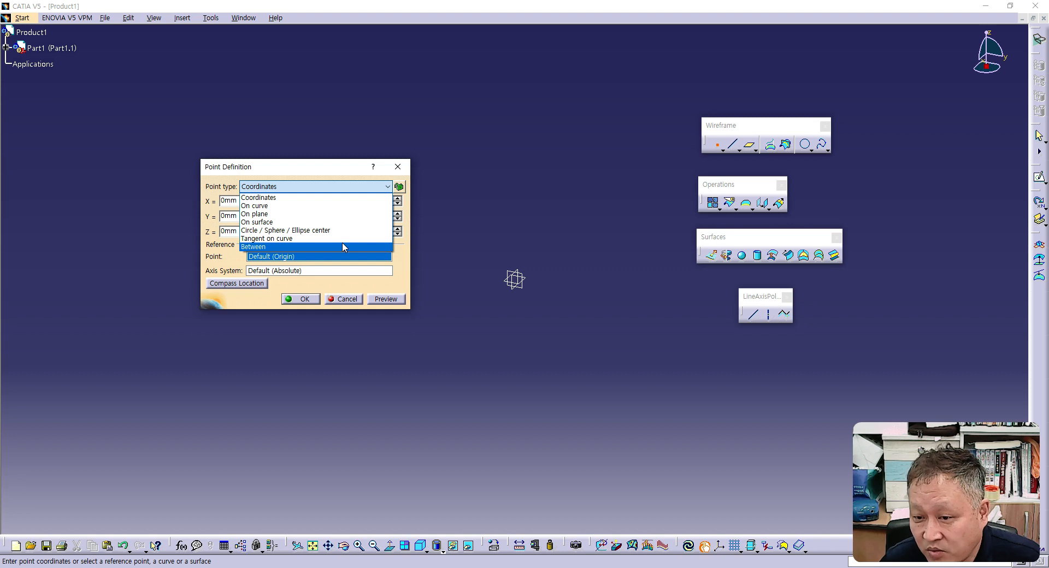
{"action": "left_click", "coordinate": [337, 166]}
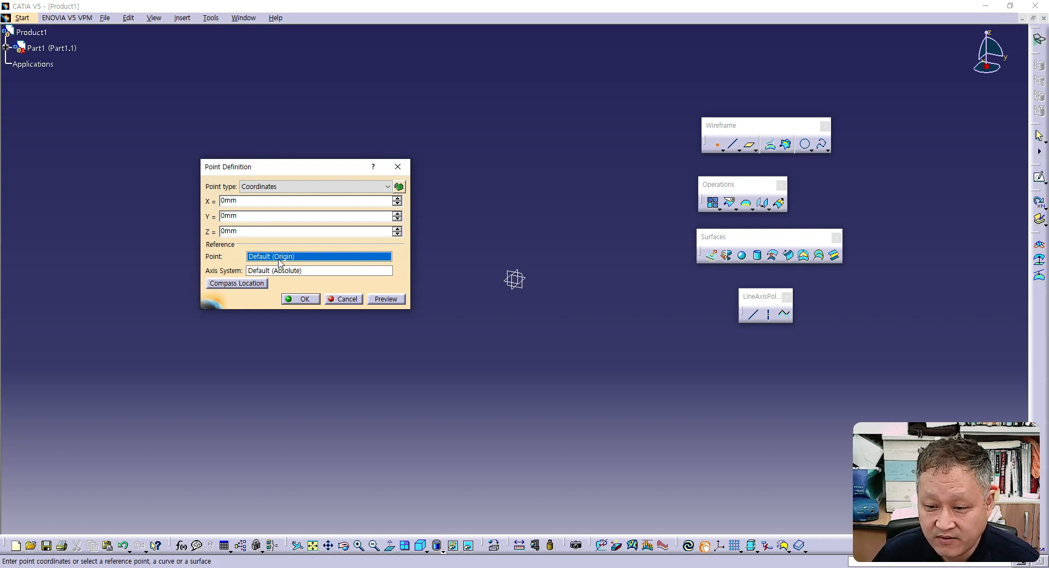
{"action": "left_click", "coordinate": [389, 300]}
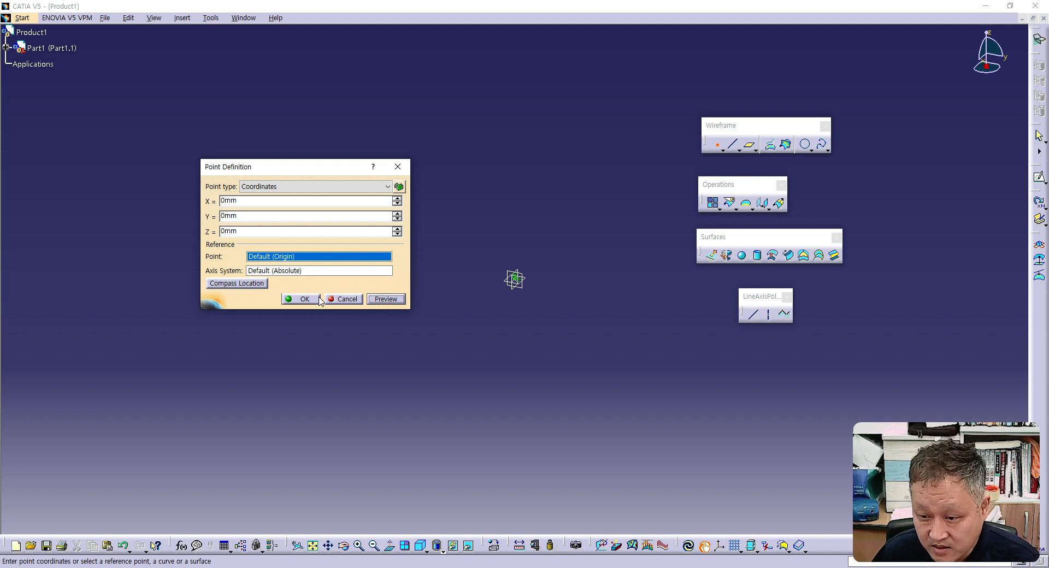
{"action": "left_click", "coordinate": [302, 300]}
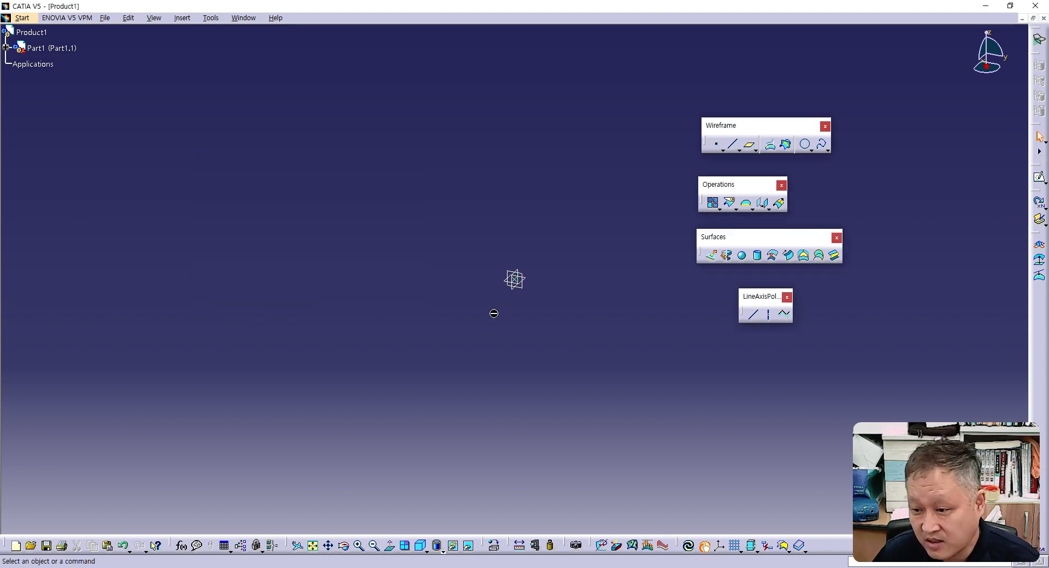
- Create a second coordinate point offset 100 mm in Y from the point at the origin
{"action": "left_click", "coordinate": [516, 280]}
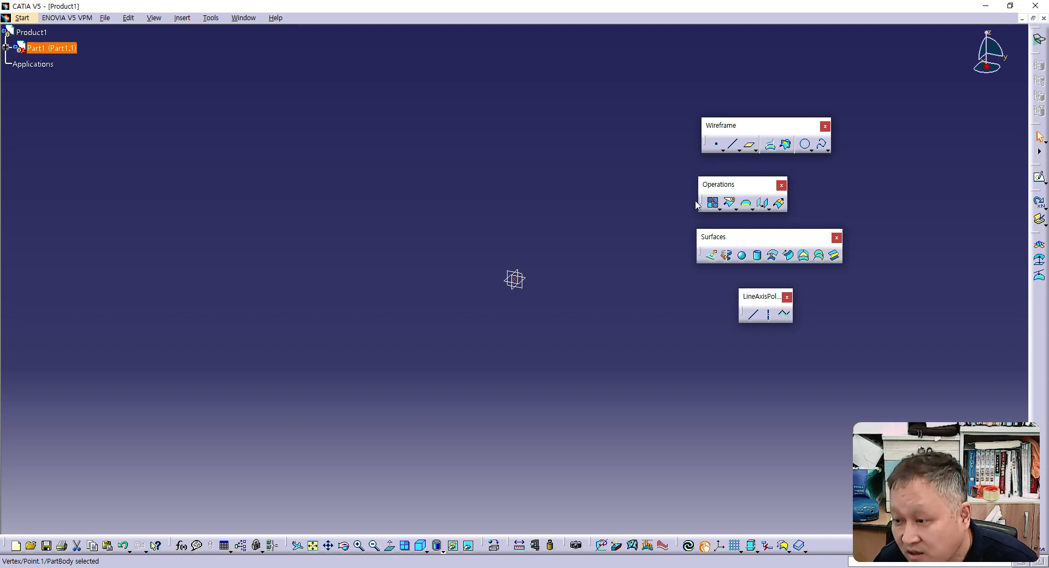
{"action": "left_click", "coordinate": [716, 144]}
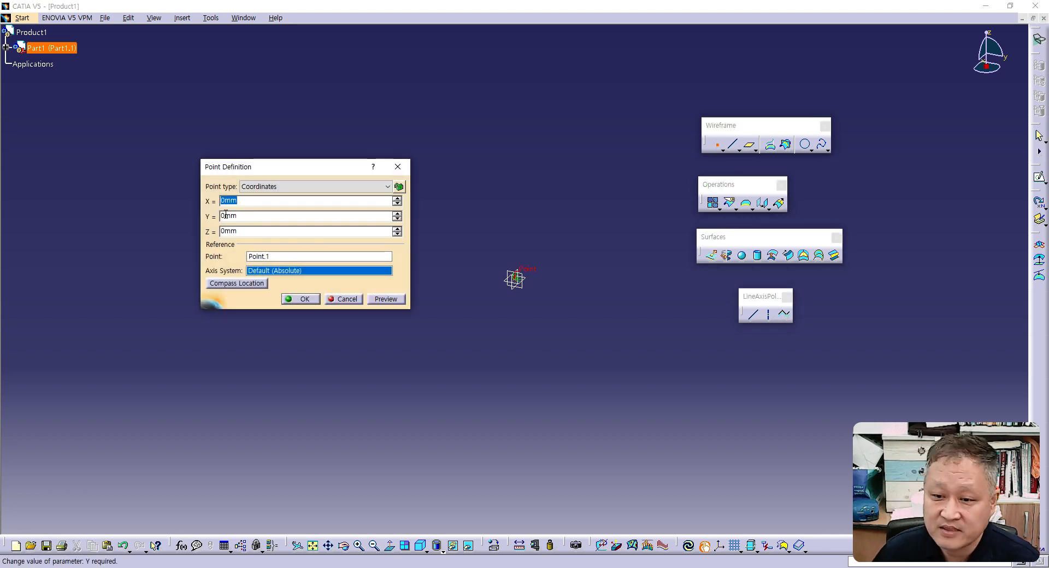
{"action": "key", "text": "Tab"}
{"action": "type", "text": "1"}
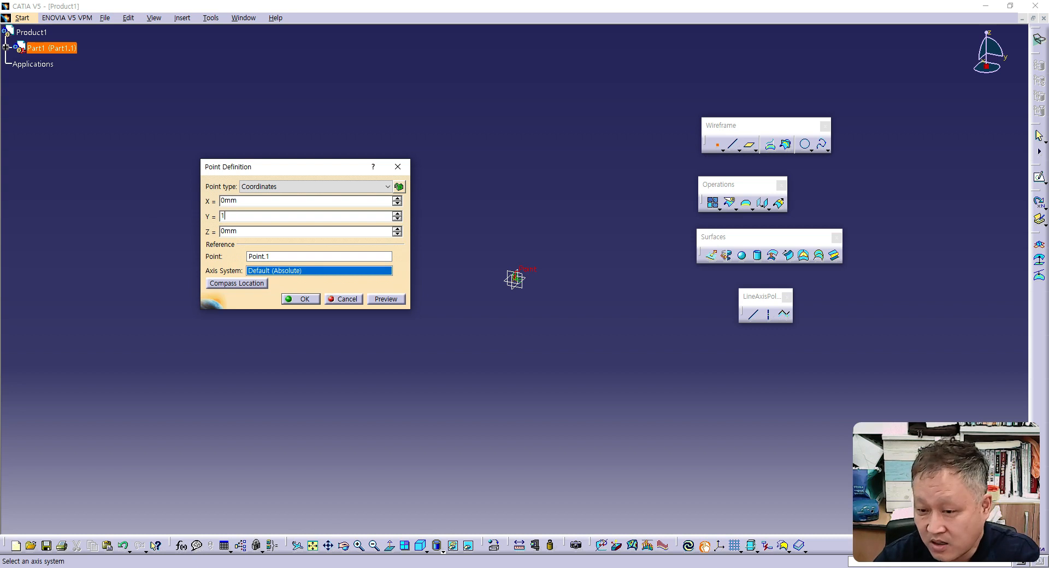
{"action": "type", "text": "00"}
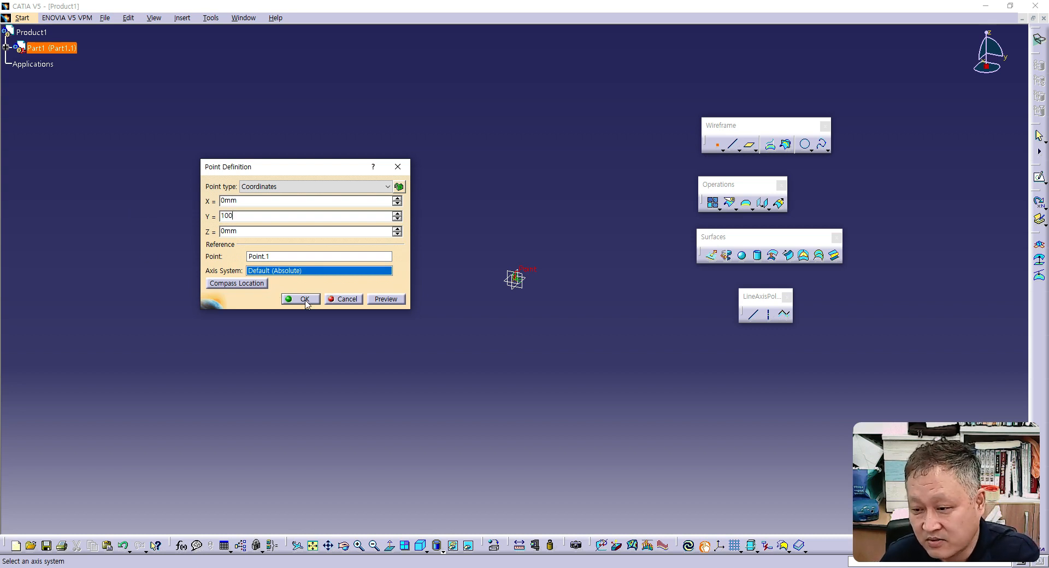
{"action": "left_click", "coordinate": [304, 299]}
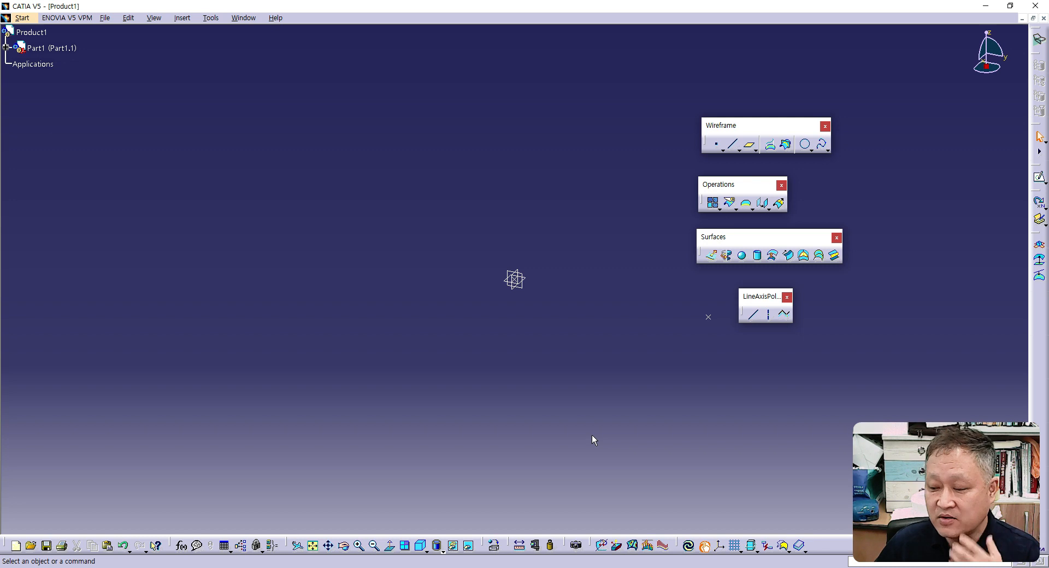
- Create a Point-Point line from the origin point to the second point
{"action": "left_click", "coordinate": [733, 144]}
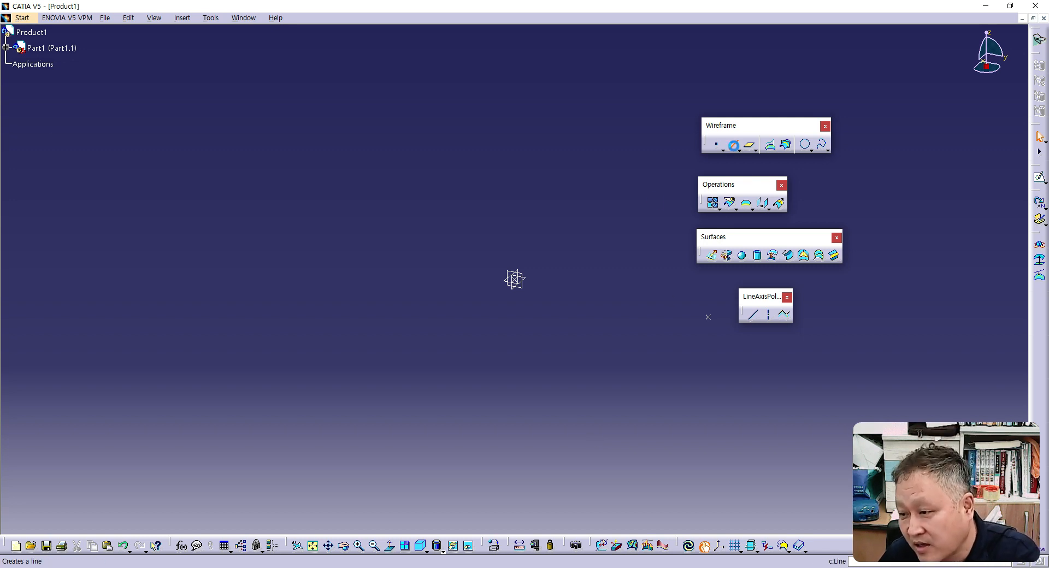
{"action": "left_click", "coordinate": [516, 280]}
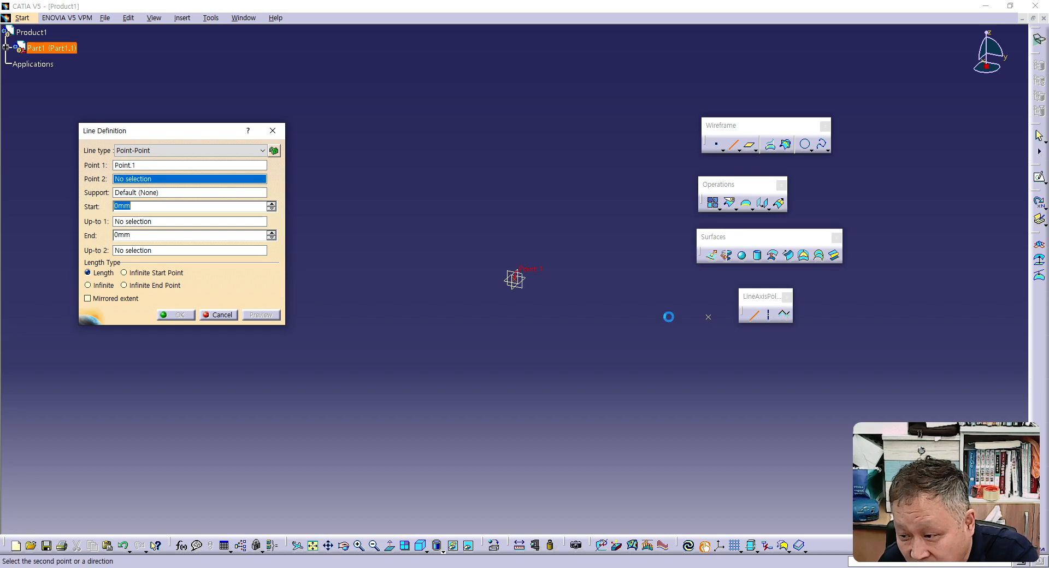
{"action": "left_click", "coordinate": [708, 318]}
{"action": "left_click", "coordinate": [655, 365]}
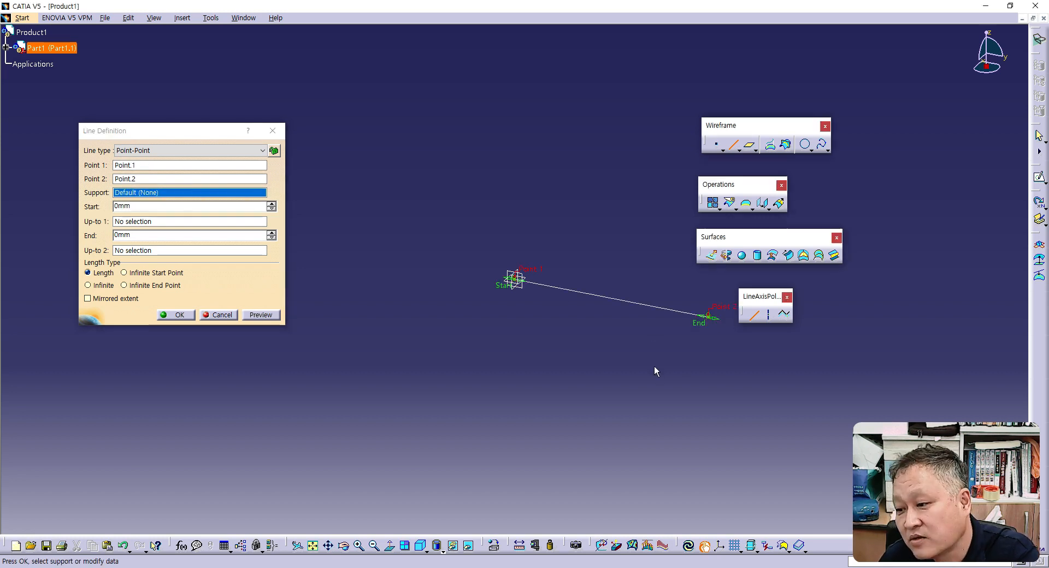
{"action": "left_click", "coordinate": [178, 315]}
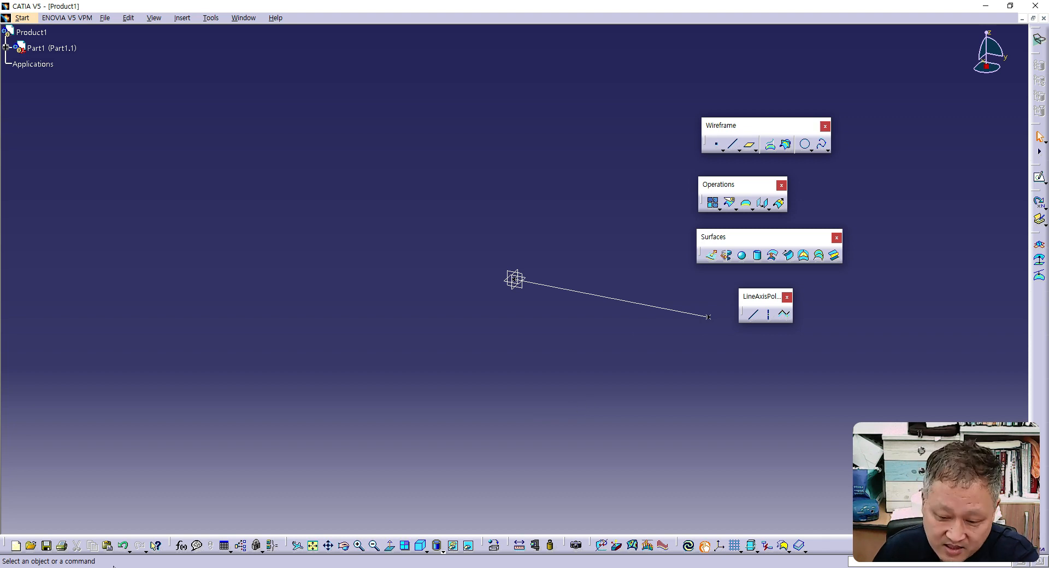
- Undo the line and create a coordinate point at X 0, Y 100, Z 100 mm relative to the default origin
{"action": "left_click", "coordinate": [123, 545]}
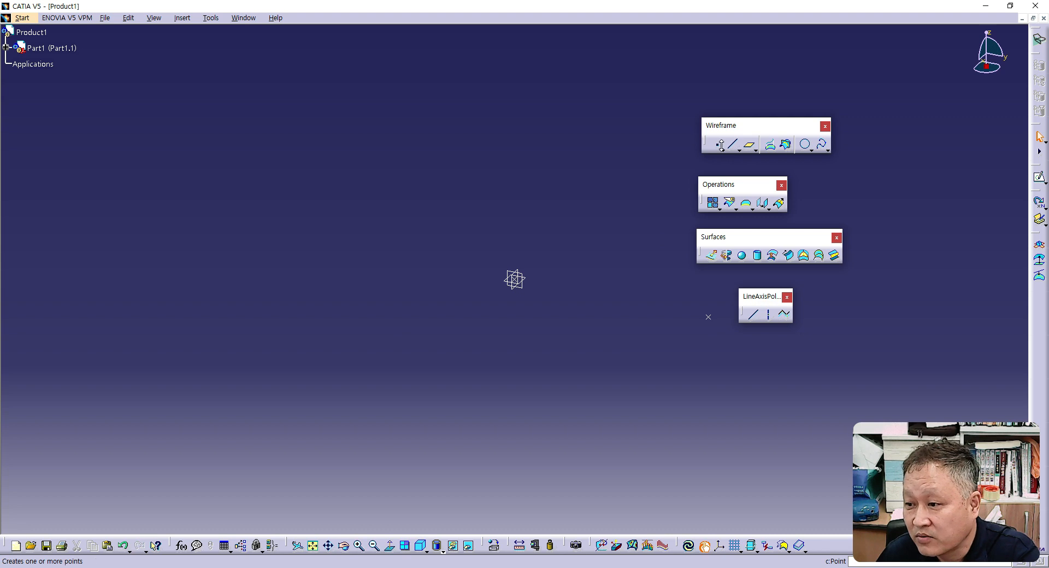
{"action": "left_click", "coordinate": [716, 145]}
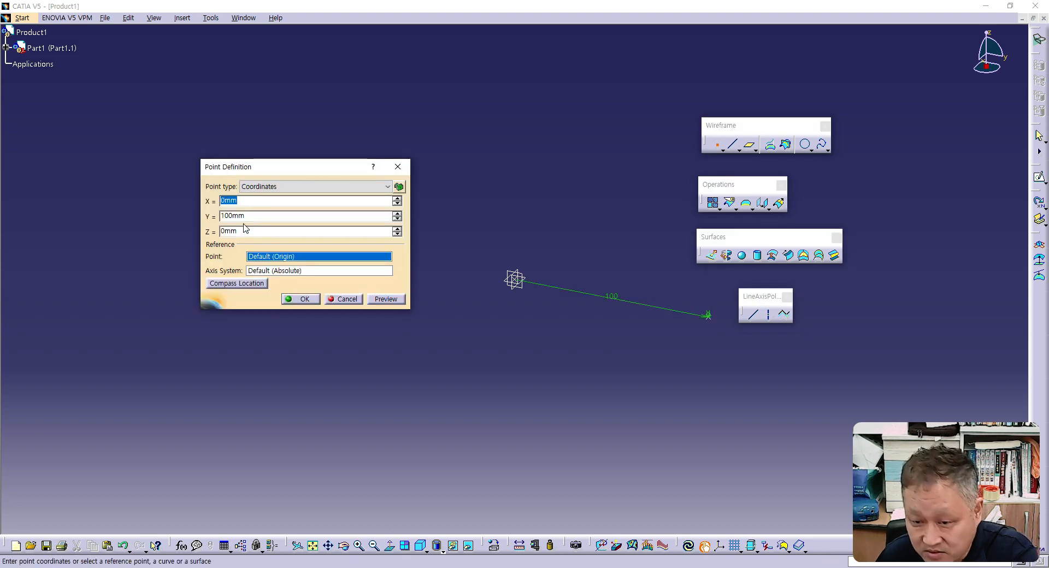
{"action": "left_click", "coordinate": [245, 233]}
{"action": "double_click", "coordinate": [244, 233]}
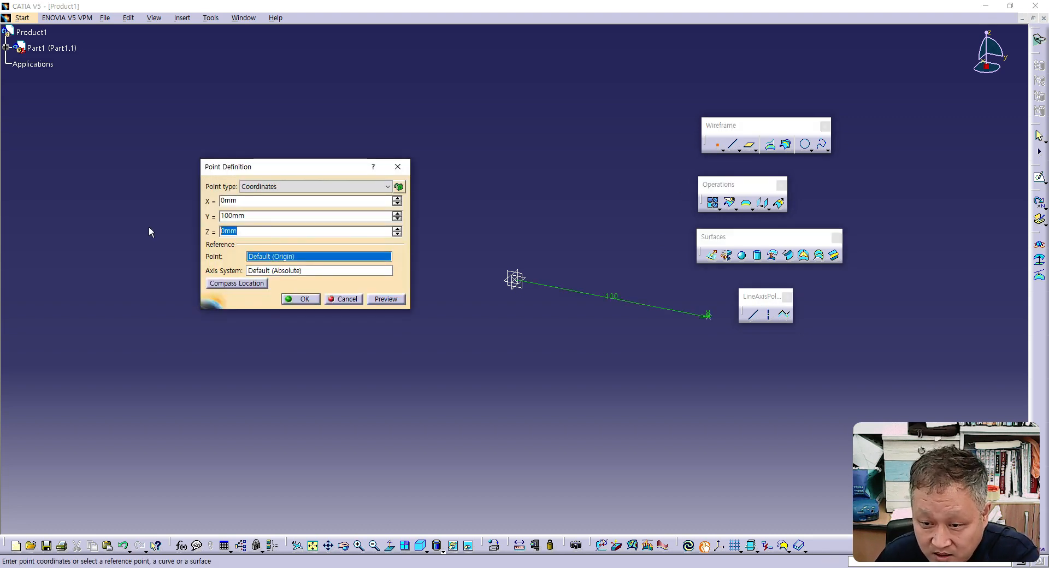
{"action": "type", "text": "10"}
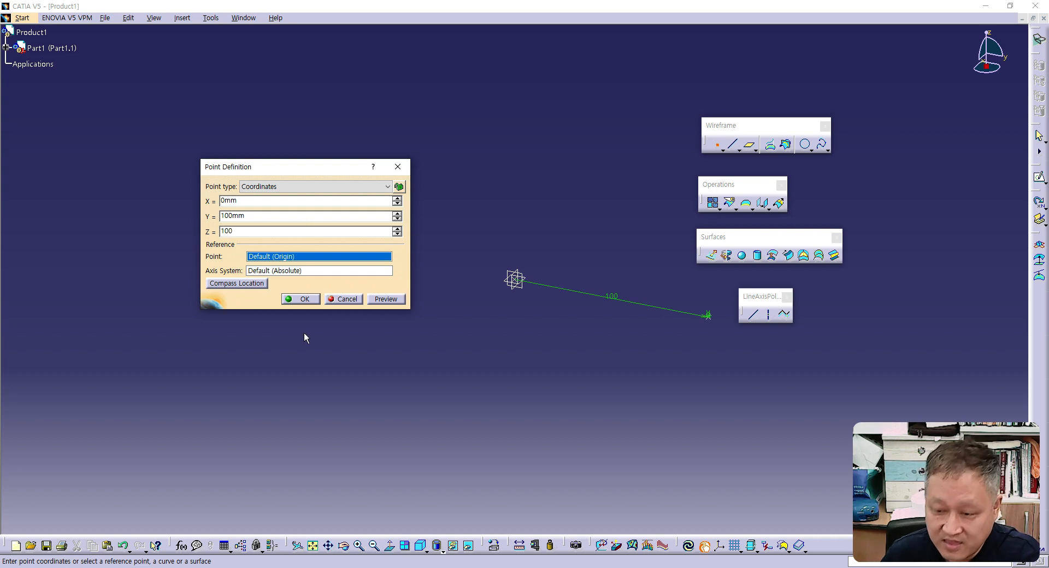
{"action": "type", "text": "0"}
{"action": "left_click", "coordinate": [299, 299]}
- Create a whole circle of type Three points through the origin point, the Y 100 mm point and the point above it
{"action": "middle_click_drag", "start_coordinate": [569, 302], "coordinate": [455, 303]}
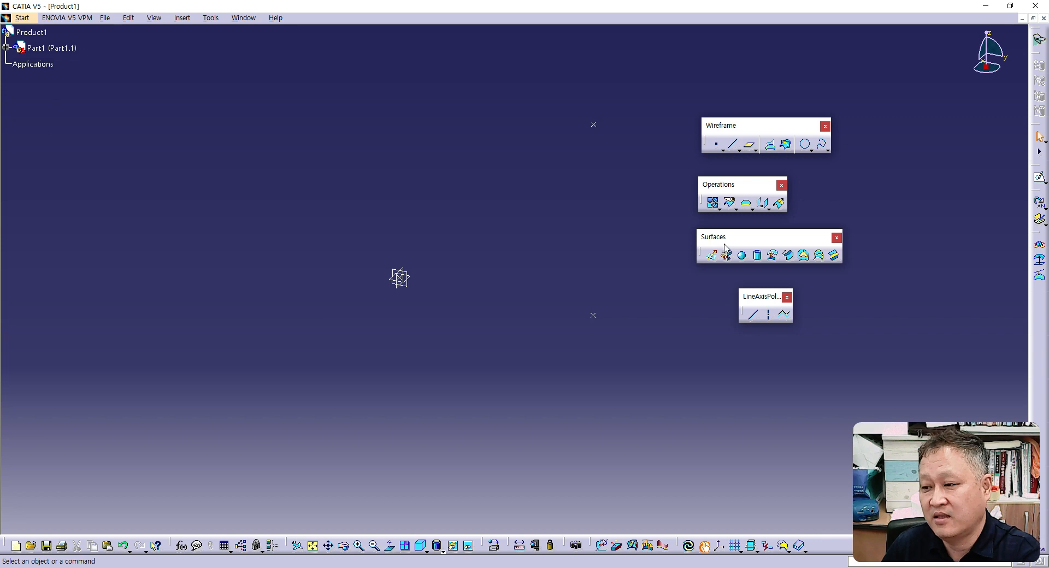
{"action": "left_click", "coordinate": [805, 144]}
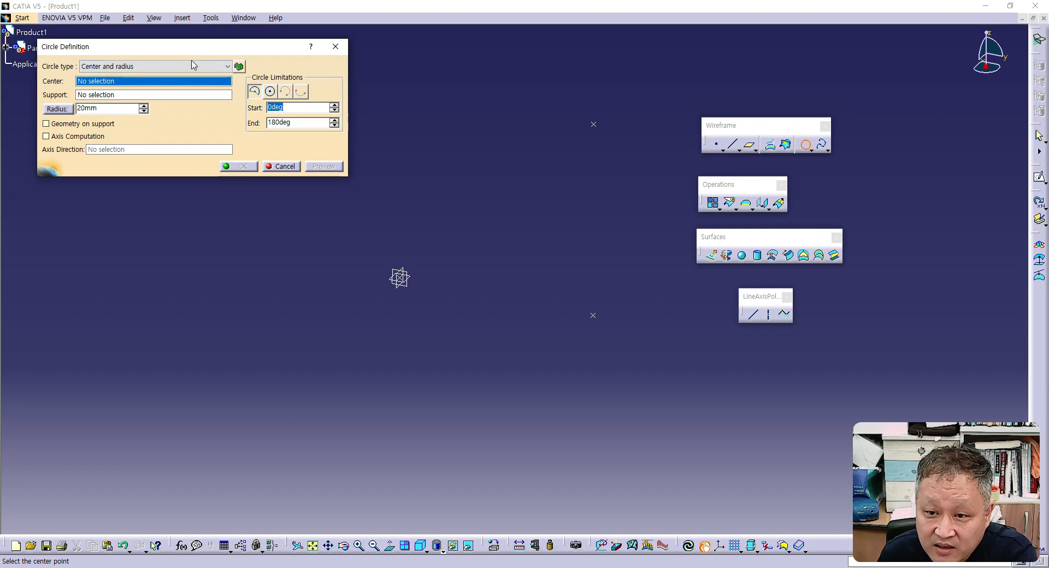
{"action": "left_click", "coordinate": [225, 67]}
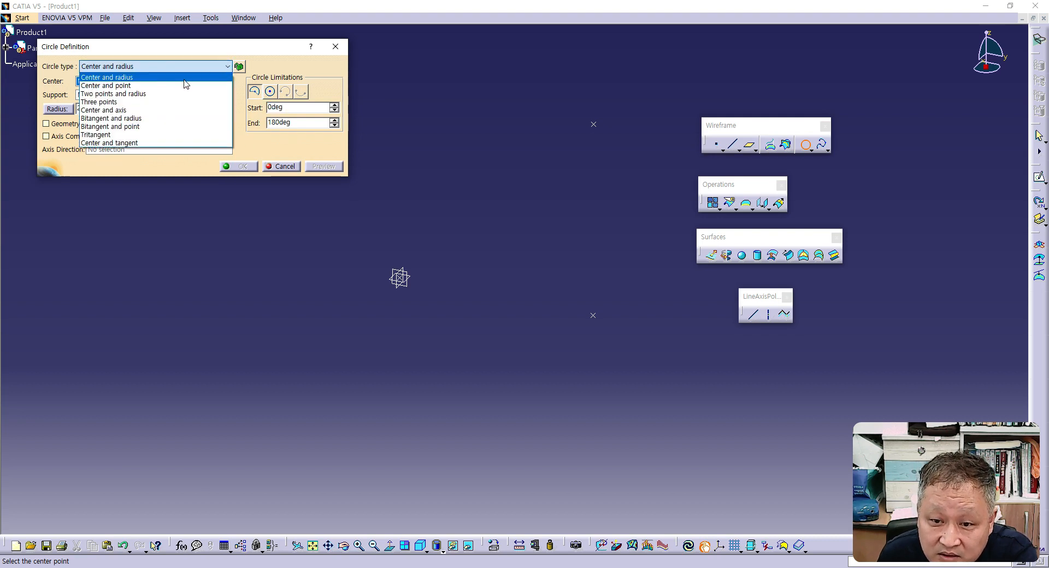
{"action": "left_click", "coordinate": [144, 102]}
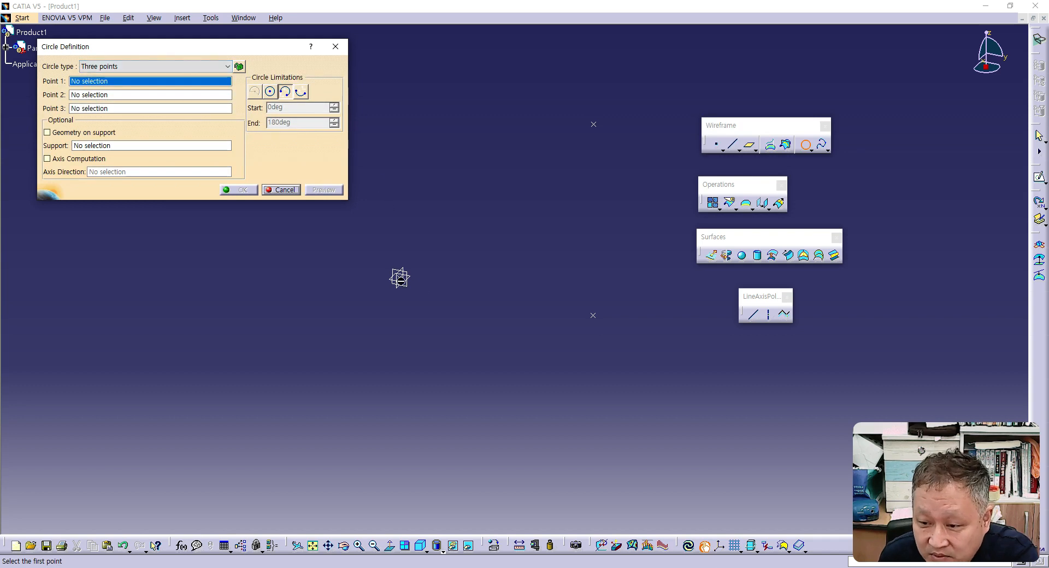
{"action": "left_click", "coordinate": [401, 279]}
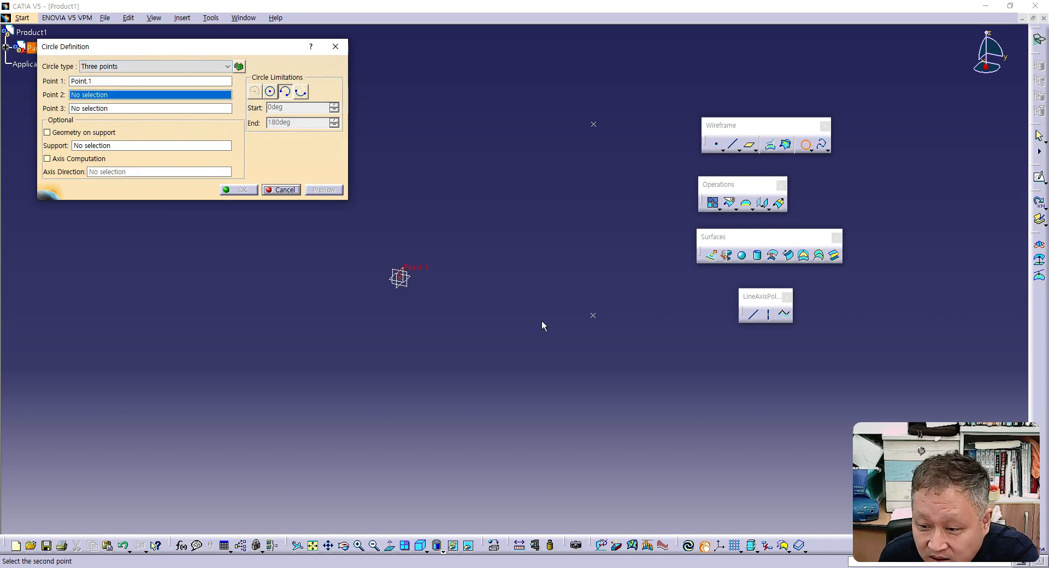
{"action": "left_click", "coordinate": [595, 316]}
{"action": "left_click", "coordinate": [594, 125]}
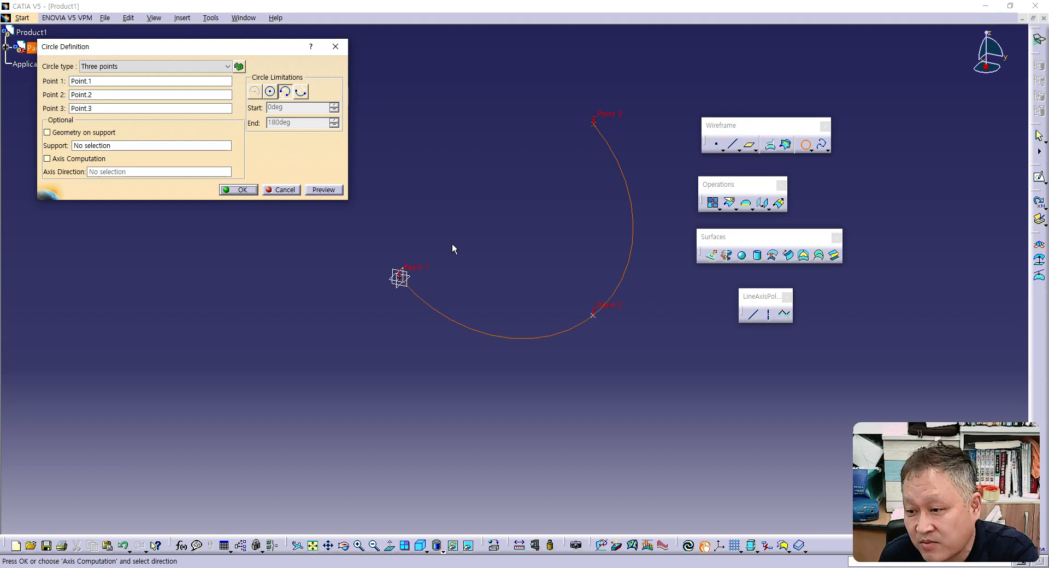
{"action": "left_click", "coordinate": [269, 92]}
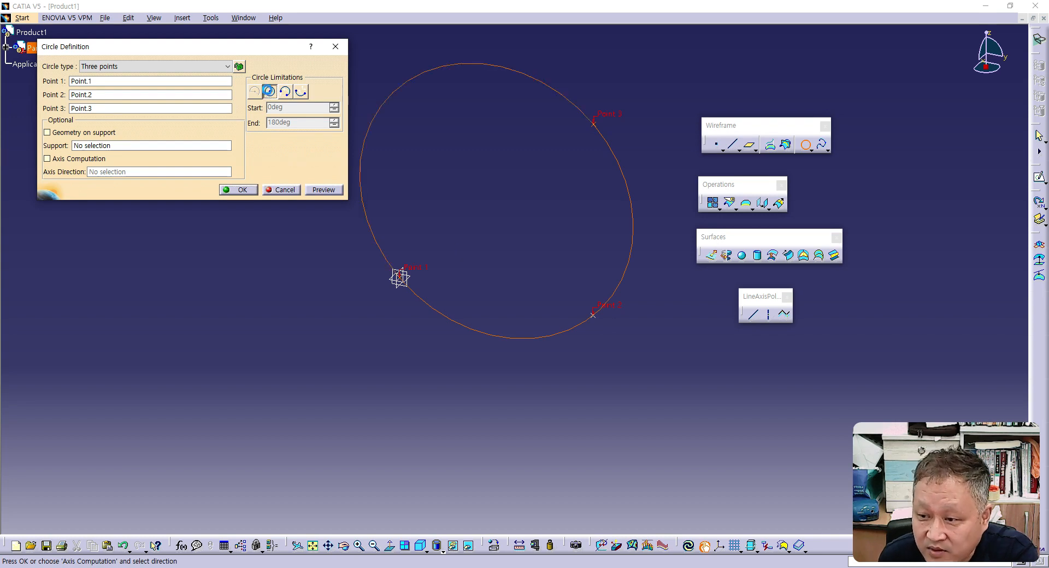
{"action": "left_click", "coordinate": [240, 191]}
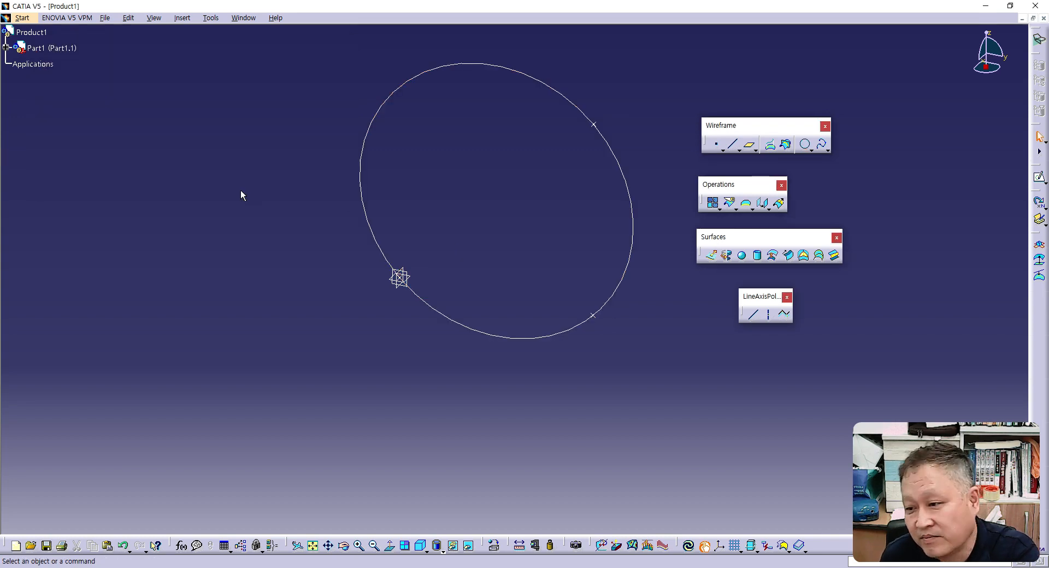
- Extrude the circle into a surface along the X Component direction with a 50 mm first limit
{"action": "middle_click_drag", "start_coordinate": [335, 191], "coordinate": [491, 174]}
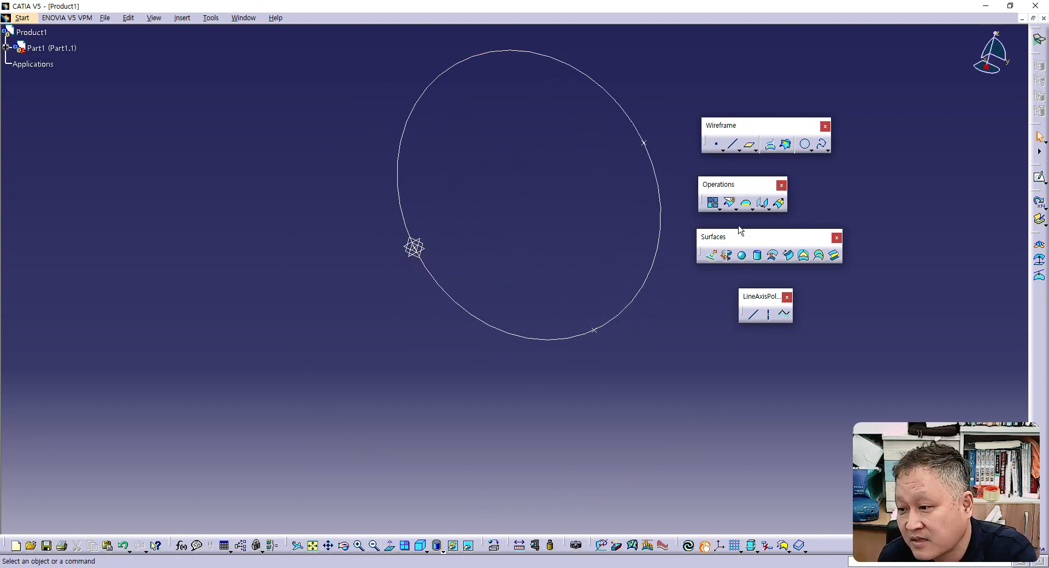
{"action": "left_click", "coordinate": [712, 256]}
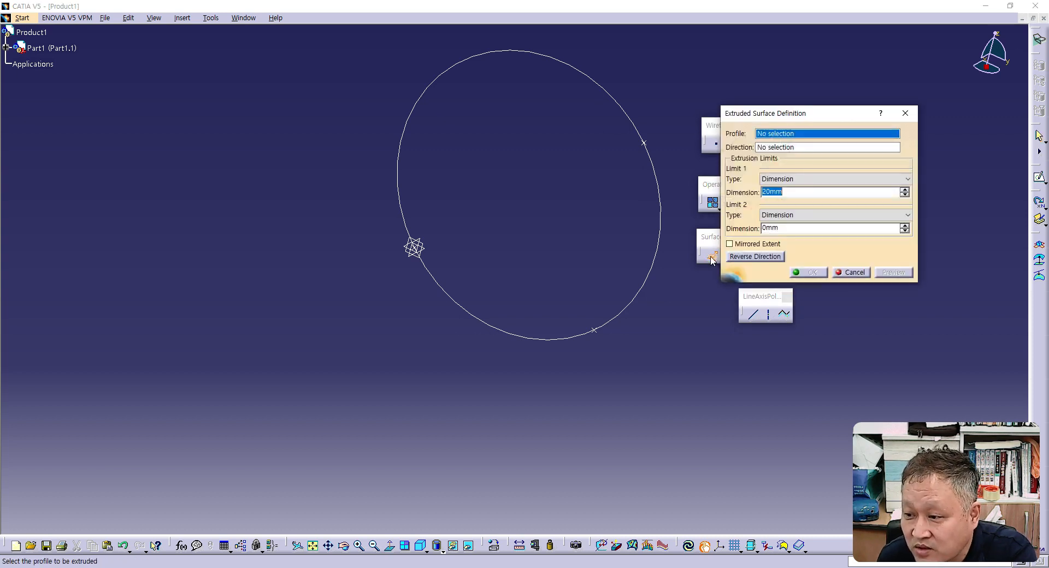
{"action": "left_click", "coordinate": [659, 176]}
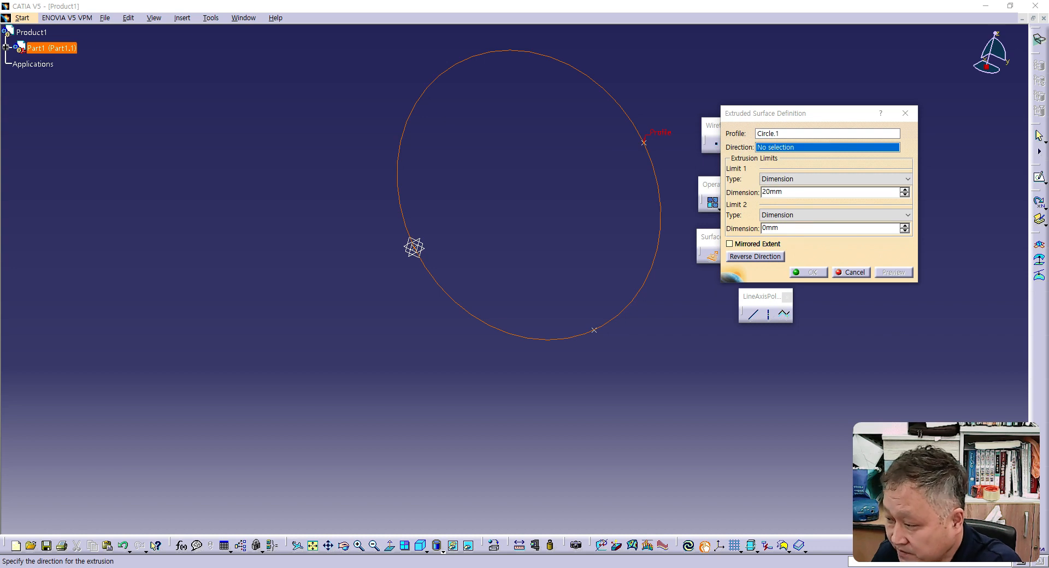
{"action": "left_click_drag", "start_coordinate": [785, 192], "coordinate": [717, 198]}
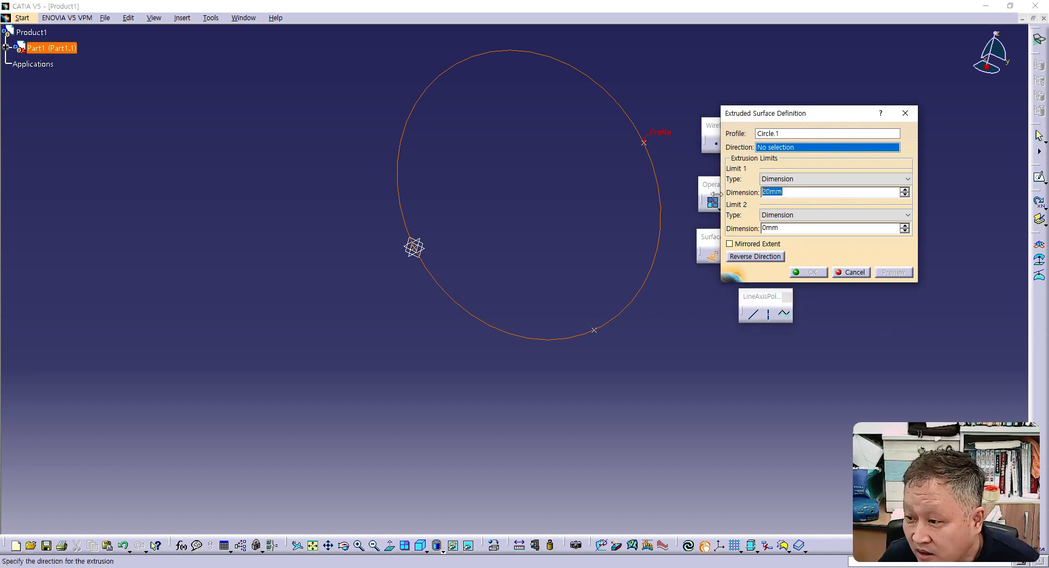
{"action": "type", "text": "50"}
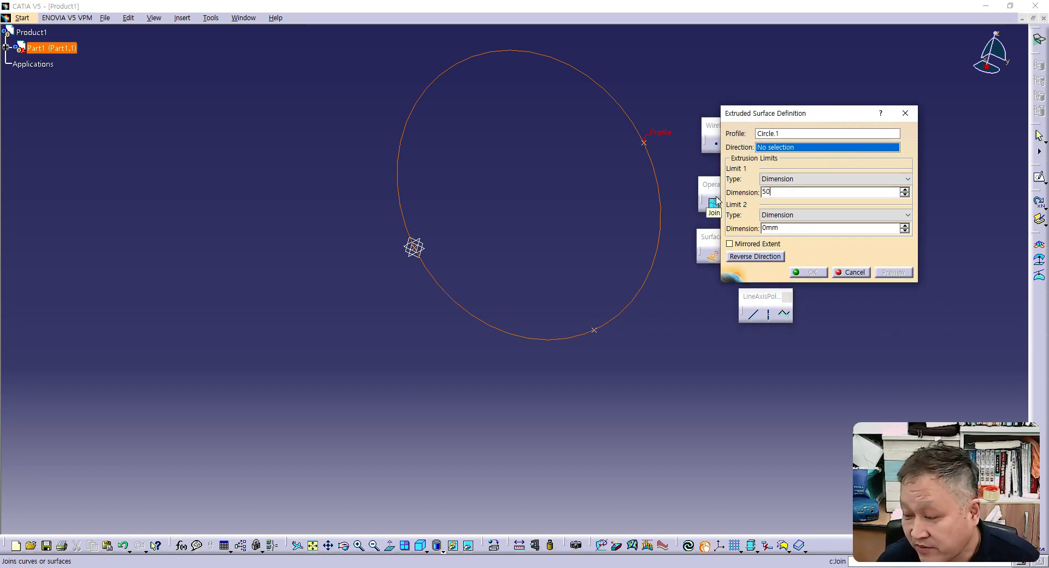
{"action": "key", "text": "Return"}
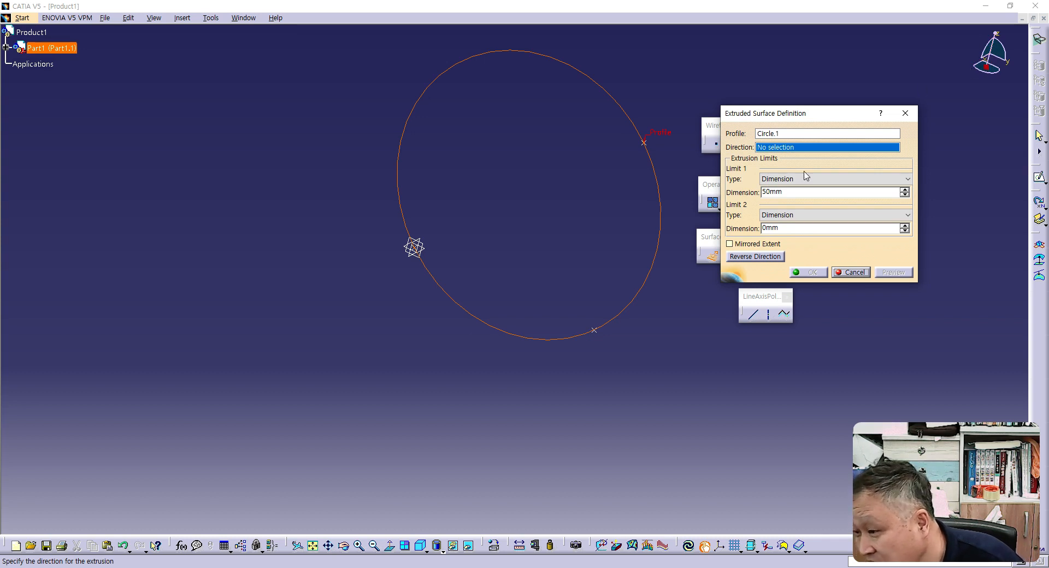
{"action": "right_click", "coordinate": [799, 147]}
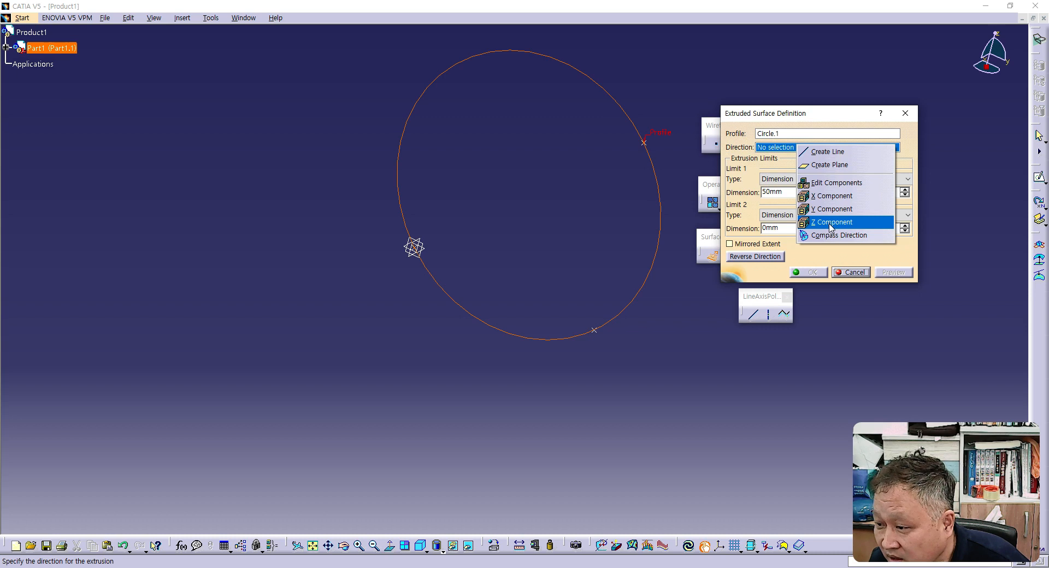
{"action": "left_click", "coordinate": [834, 196]}
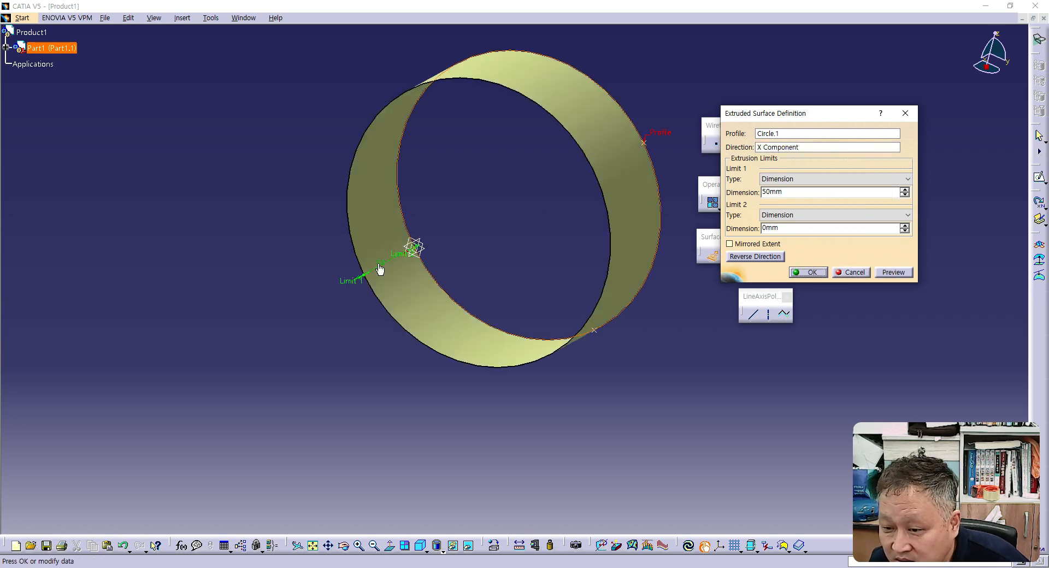
{"action": "left_click", "coordinate": [809, 272]}
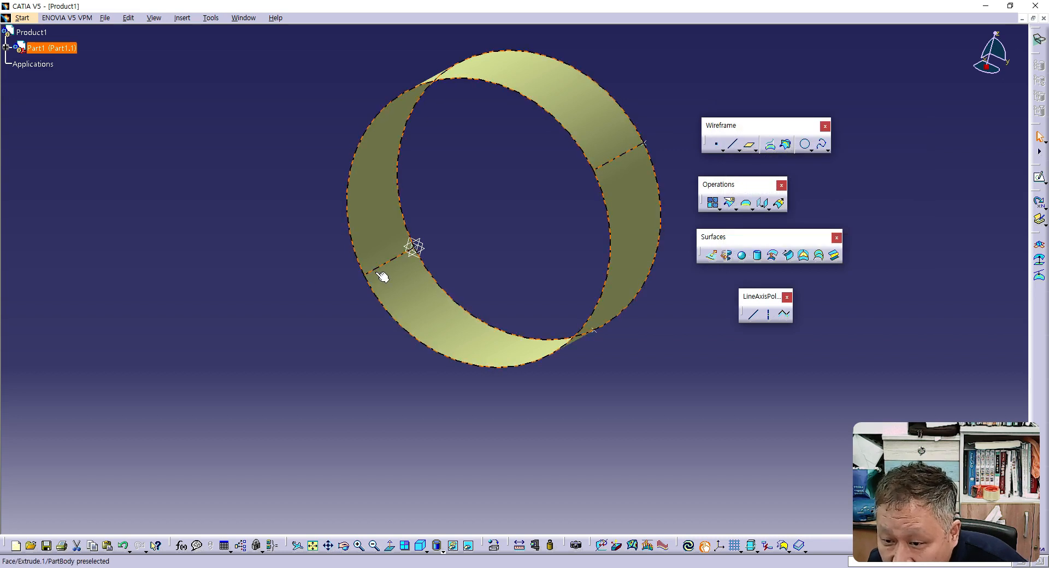
- Reopen the extruded surface's definition and try to stretch its first limit to 124 mm
{"action": "double_click", "coordinate": [403, 286]}
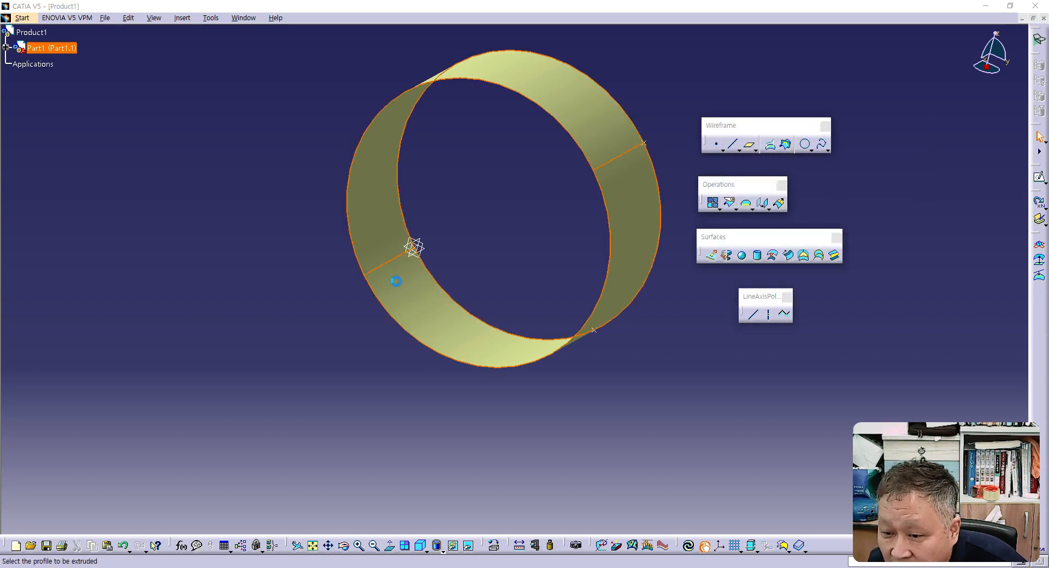
{"action": "left_click_drag", "start_coordinate": [358, 281], "coordinate": [326, 388]}
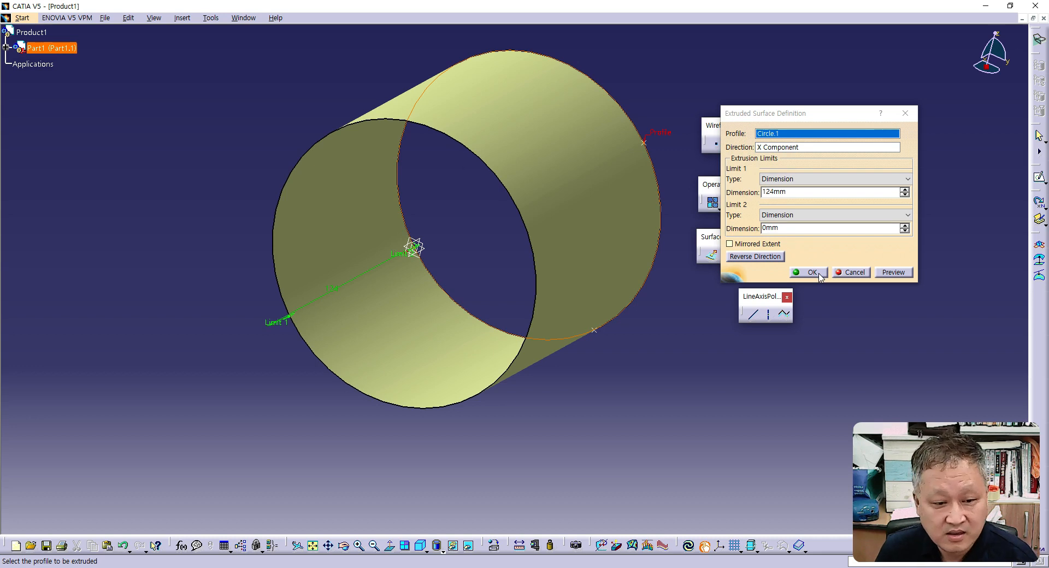
{"action": "left_click", "coordinate": [851, 272]}
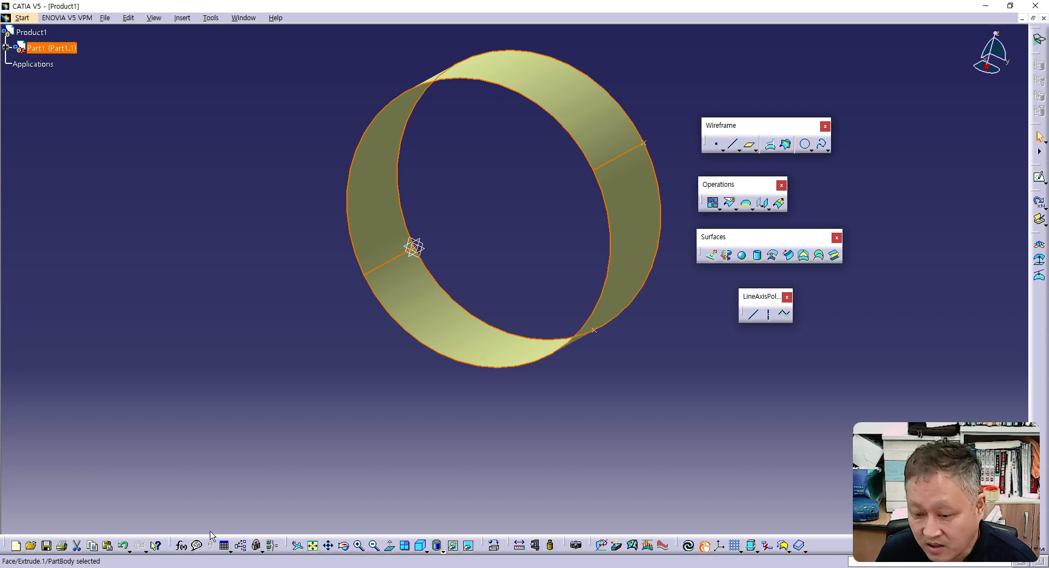
- Undo the extruded surface and the three-point circle, leaving only the coordinate points
{"action": "left_click", "coordinate": [123, 546]}
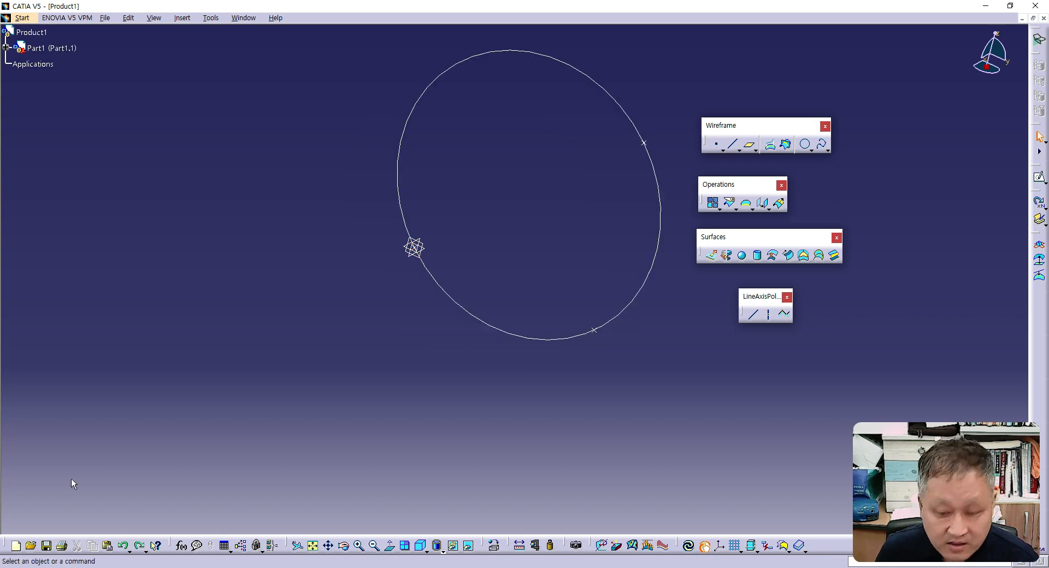
{"action": "left_click", "coordinate": [123, 545]}
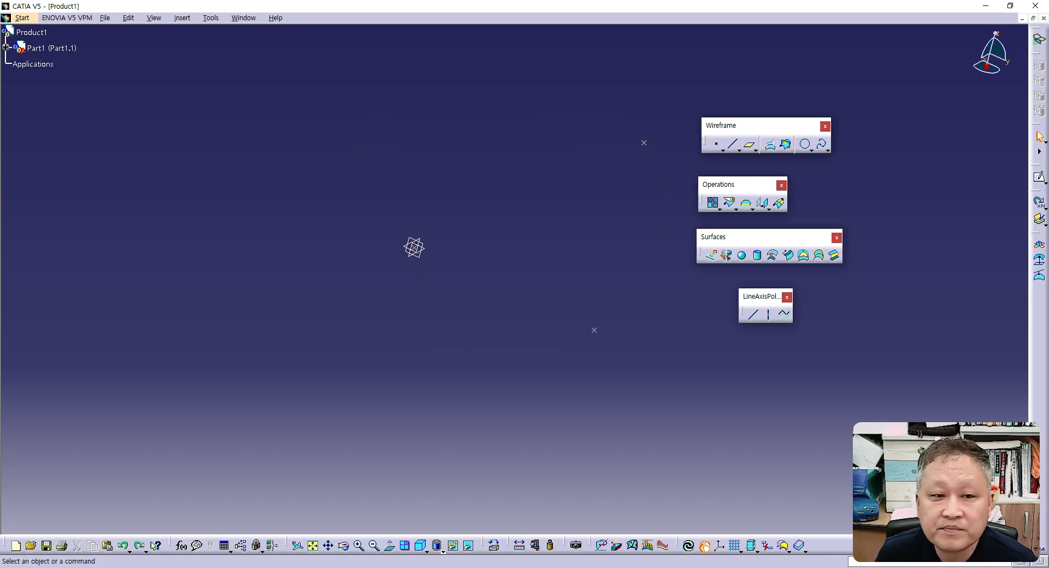
- Switch to PowerPoint and review the Wireframe Toolbar – Point slide with its coordinate example
{"action": "left_click_drag", "start_coordinate": [0, 33], "coordinate": [678, 18]}
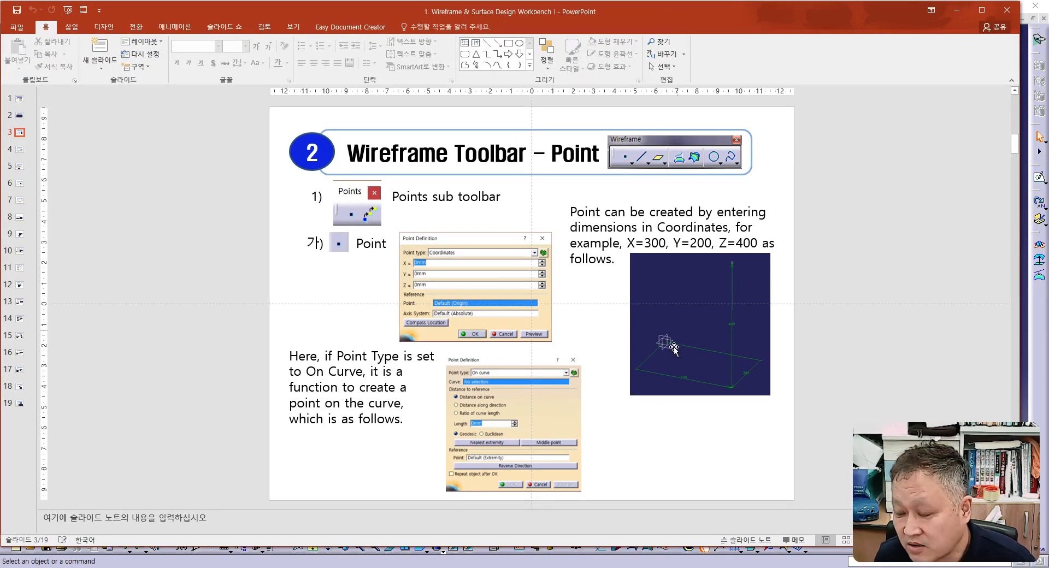
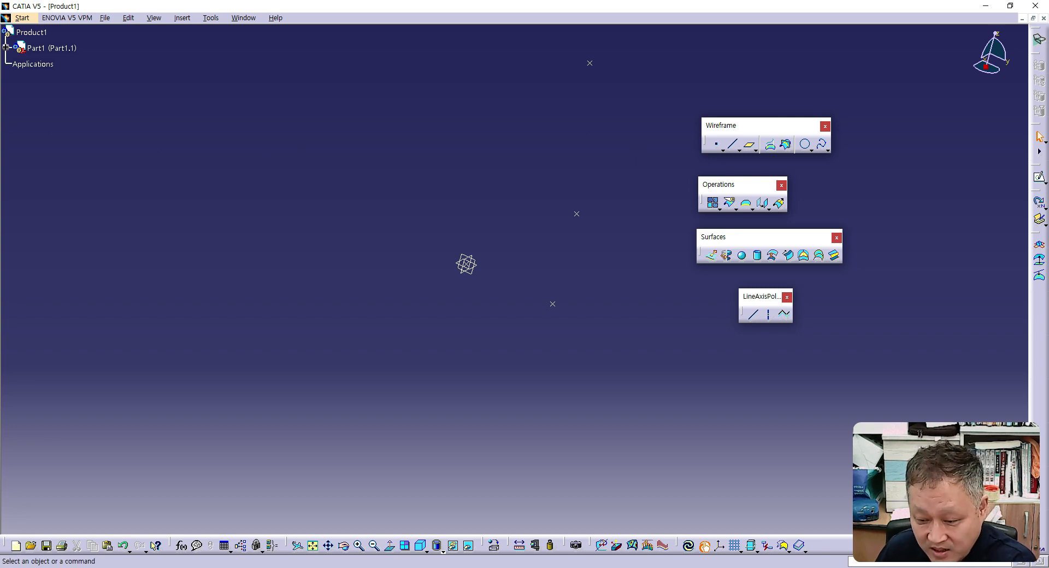
- Switch to PowerPoint and review the Point slides covering the On Curve type and the remaining point types
{"action": "key", "text": "alt+Tab"}
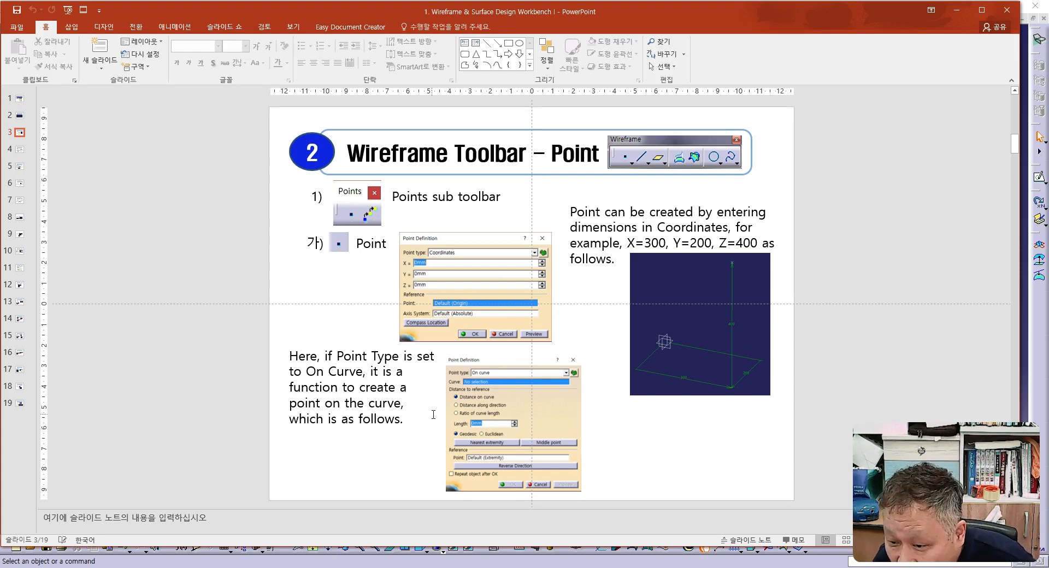
{"action": "scroll", "coordinate": [425, 456], "scroll_direction": "down", "scroll_amount": 1}
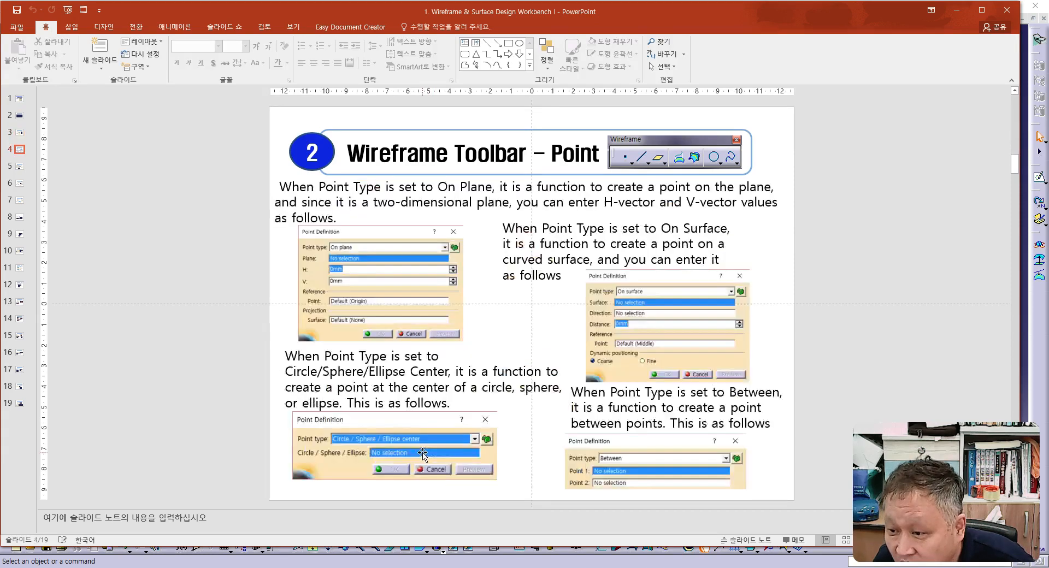
{"action": "scroll", "coordinate": [422, 452], "scroll_direction": "up", "scroll_amount": 1}
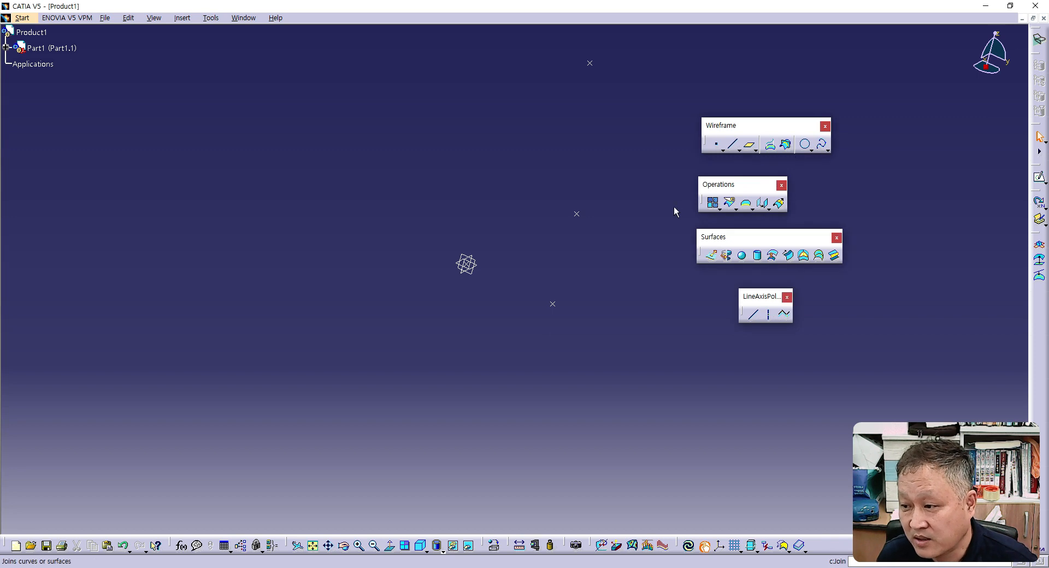
- In CATIA, create a spline from the origin point through the other three coordinate points in order of height, and hide the specification tree
{"action": "left_click", "coordinate": [822, 145]}
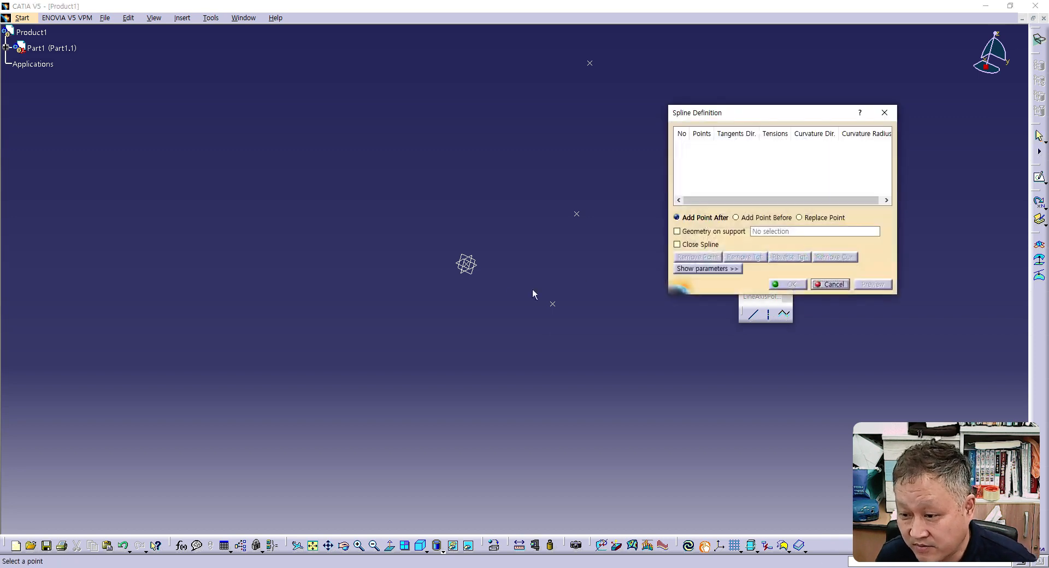
{"action": "left_click_drag", "start_coordinate": [763, 110], "coordinate": [798, 100]}
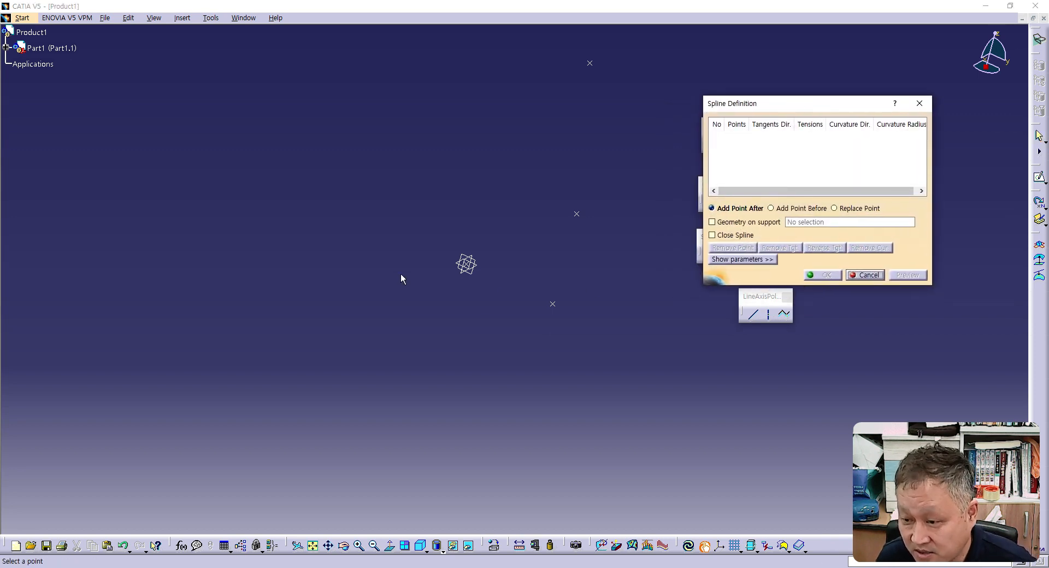
{"action": "left_click", "coordinate": [467, 265]}
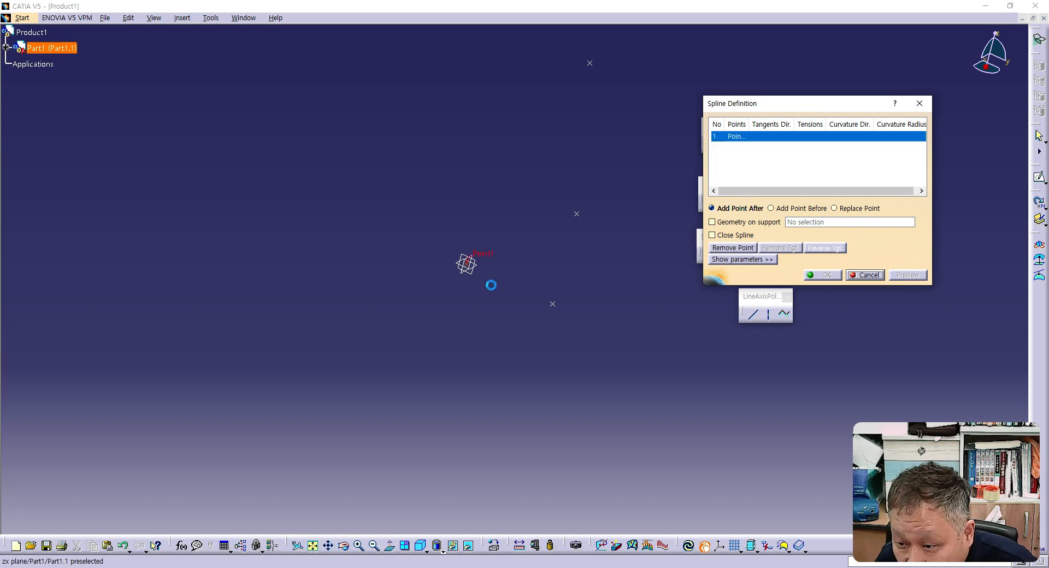
{"action": "left_click", "coordinate": [554, 301]}
{"action": "left_click", "coordinate": [578, 213]}
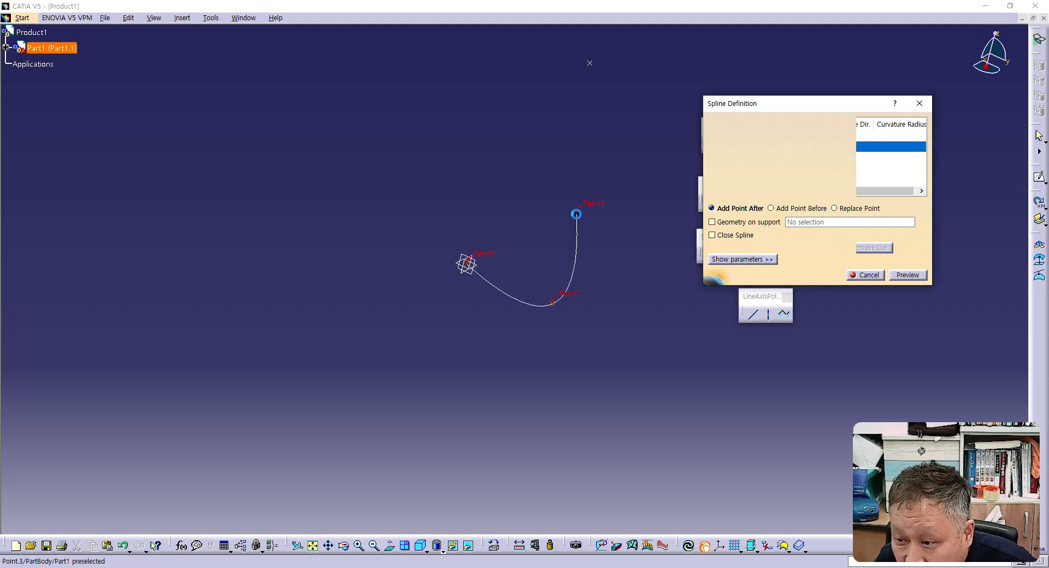
{"action": "left_click", "coordinate": [591, 65]}
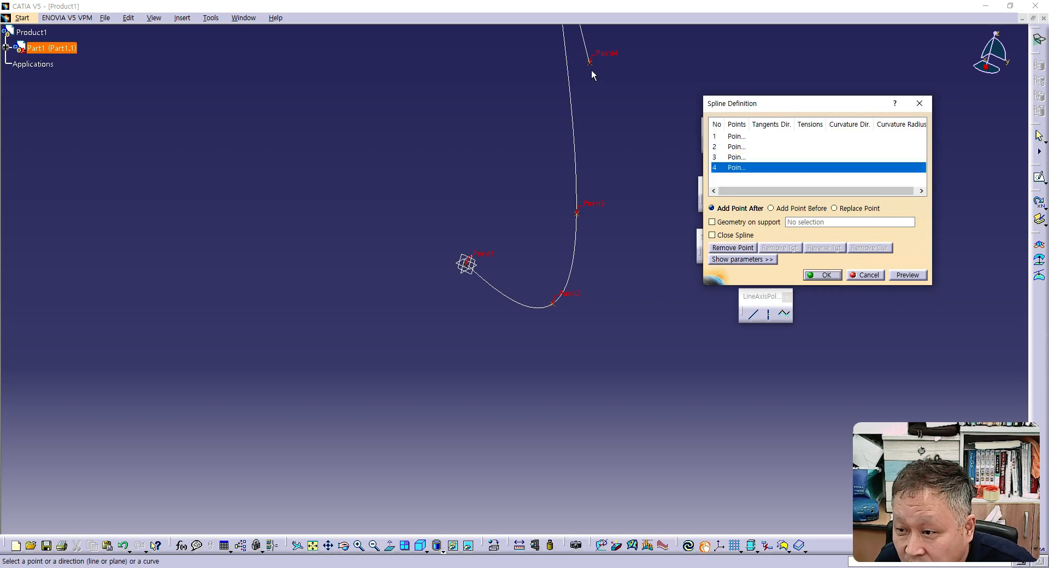
{"action": "middle_click_drag", "start_coordinate": [599, 301], "coordinate": [534, 421]}
{"action": "key", "text": "F3"}
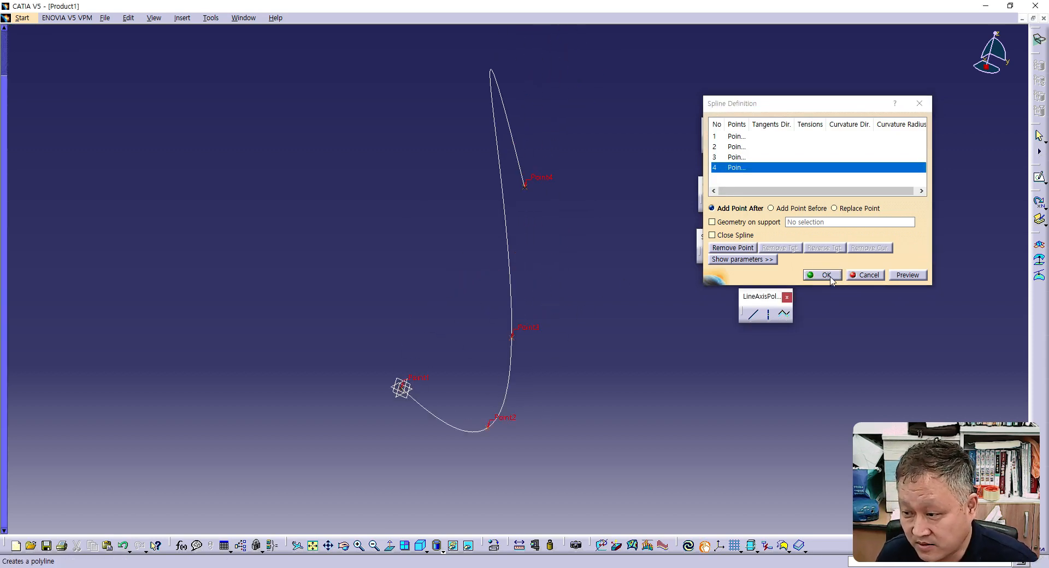
{"action": "left_click", "coordinate": [825, 275]}
- Create an On curve point on the spline about 59 mm along it from the origin end, using Distance on curve
{"action": "middle_click_drag", "start_coordinate": [639, 345], "coordinate": [572, 403]}
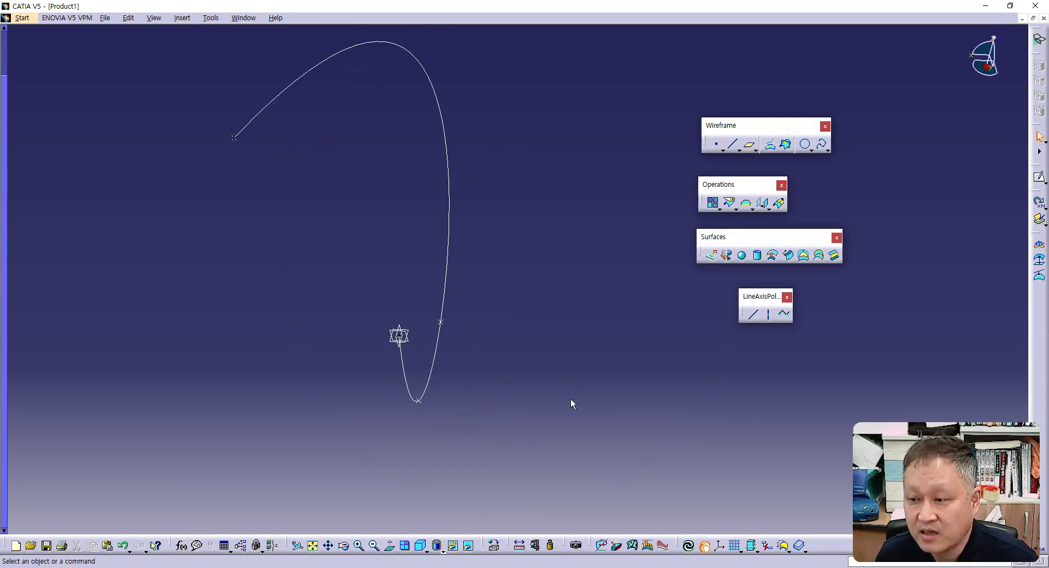
{"action": "left_click", "coordinate": [717, 147]}
{"action": "left_click_drag", "start_coordinate": [317, 167], "coordinate": [589, 253]}
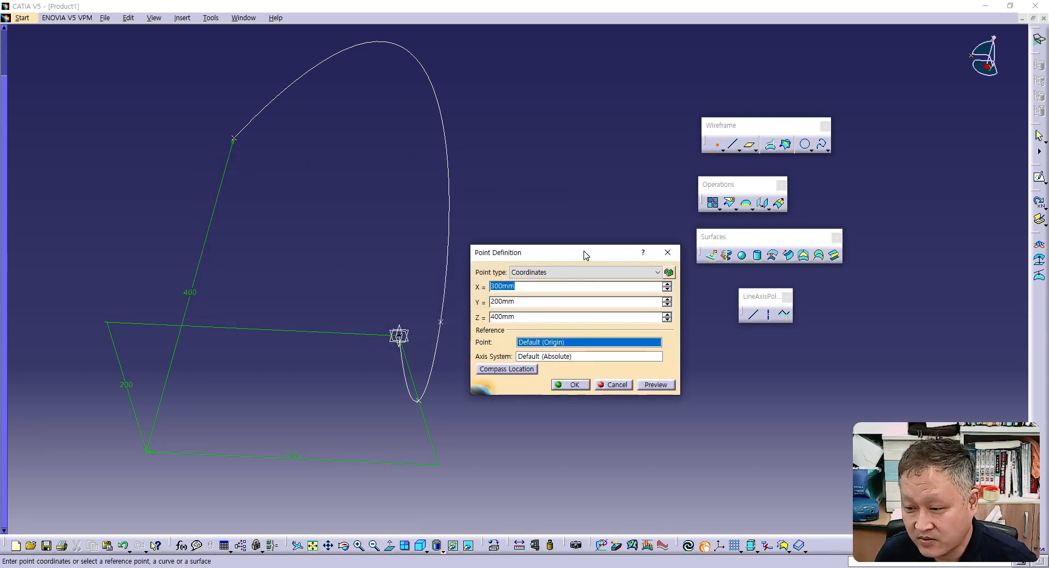
{"action": "left_click", "coordinate": [552, 275]}
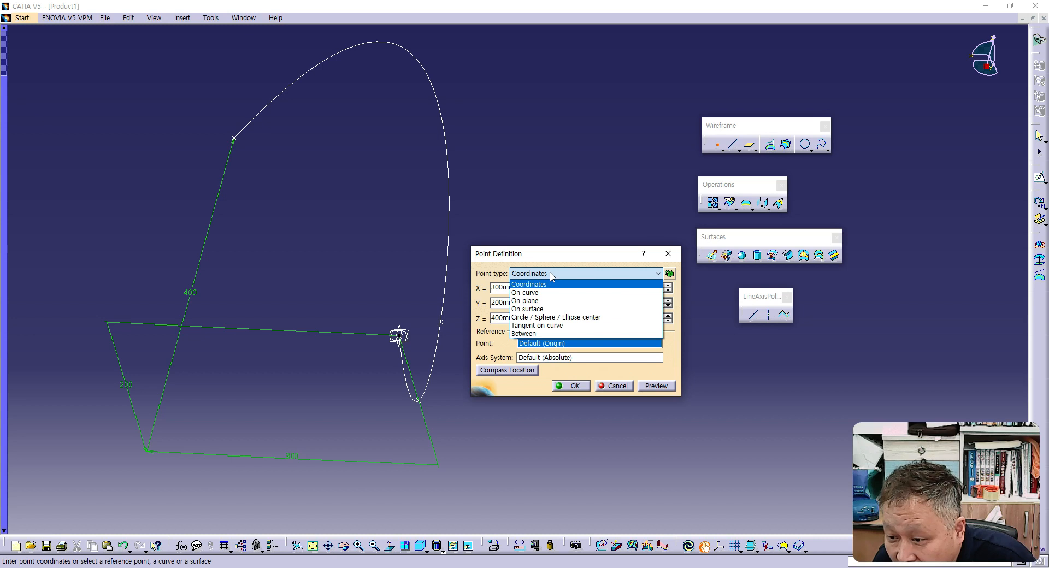
{"action": "left_click", "coordinate": [537, 294]}
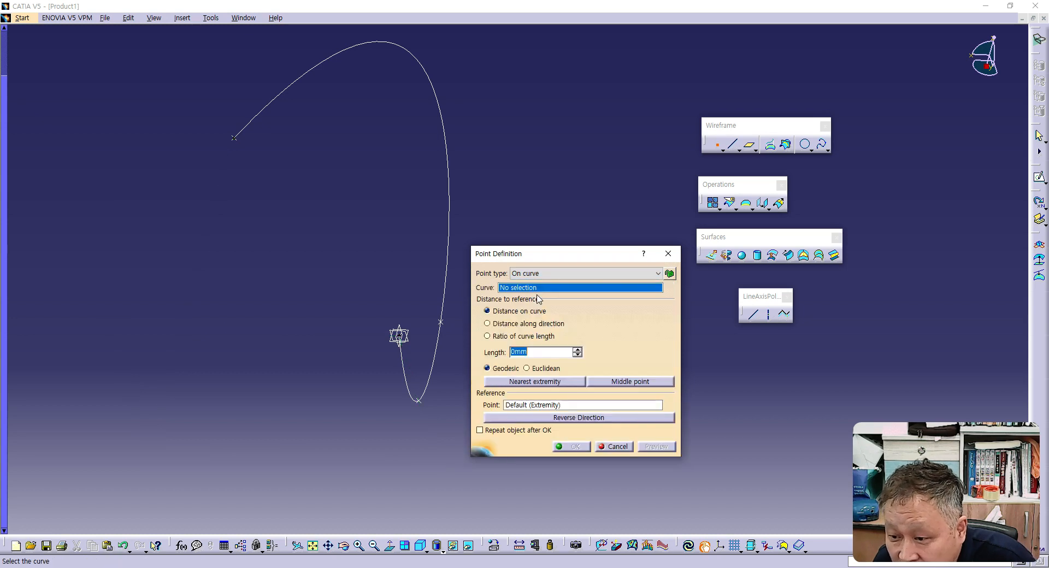
{"action": "left_click", "coordinate": [451, 209]}
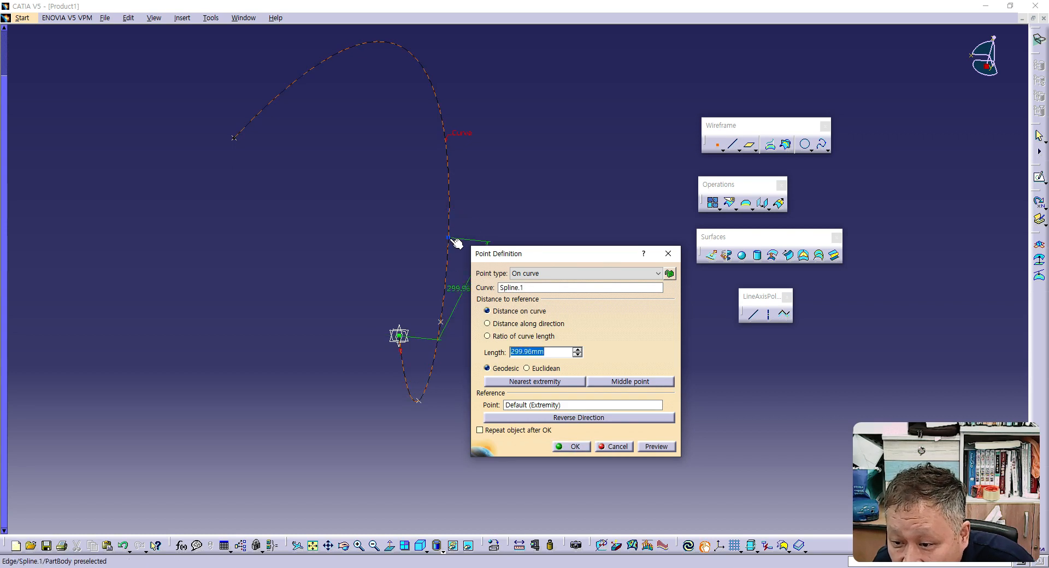
{"action": "left_click", "coordinate": [408, 384]}
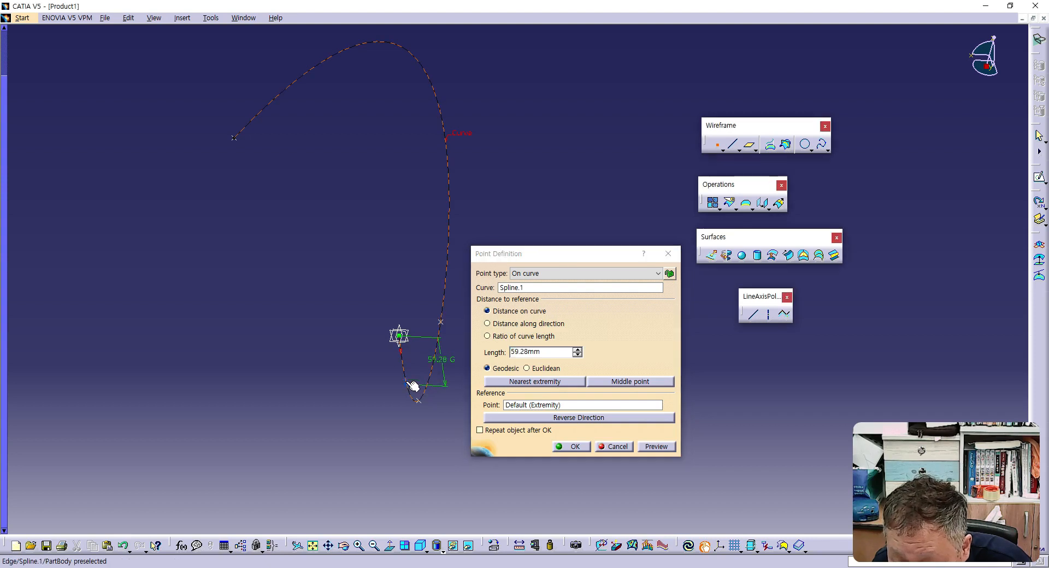
{"action": "left_click", "coordinate": [572, 447]}
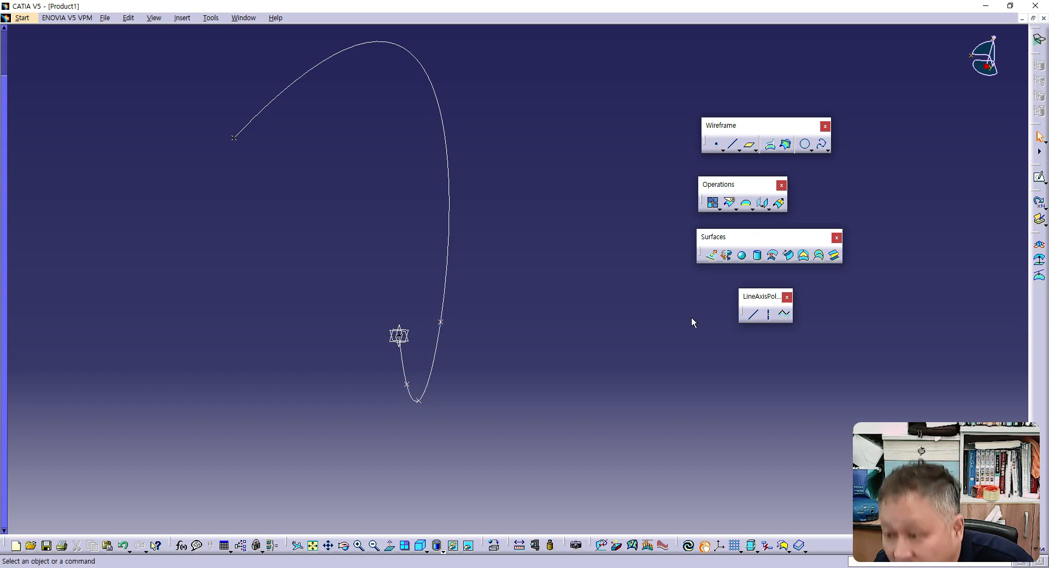
- Add a second On curve point on the spline at a length of about 149 mm from its origin end
{"action": "left_click", "coordinate": [716, 145]}
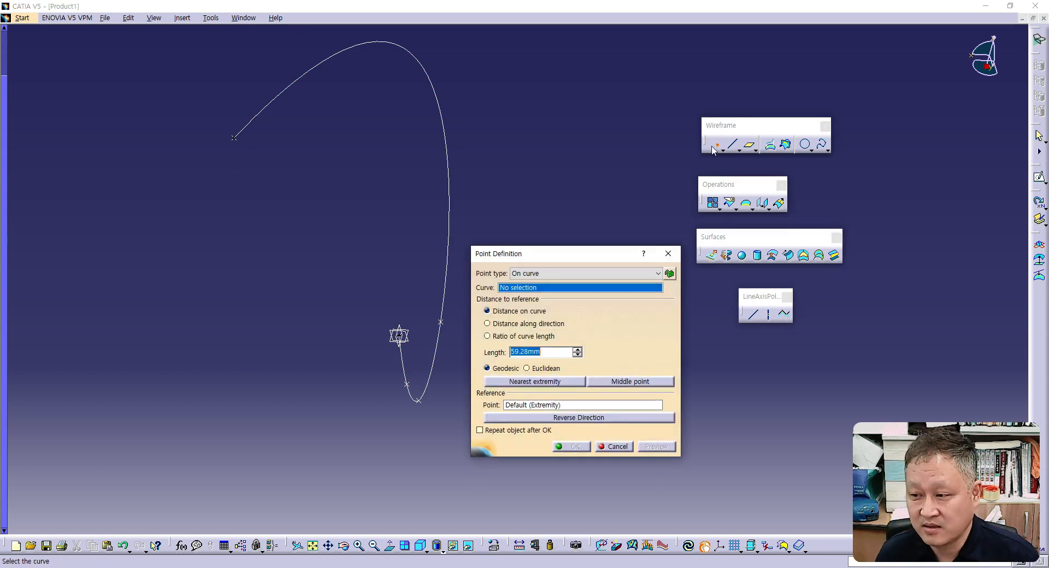
{"action": "left_click", "coordinate": [447, 285]}
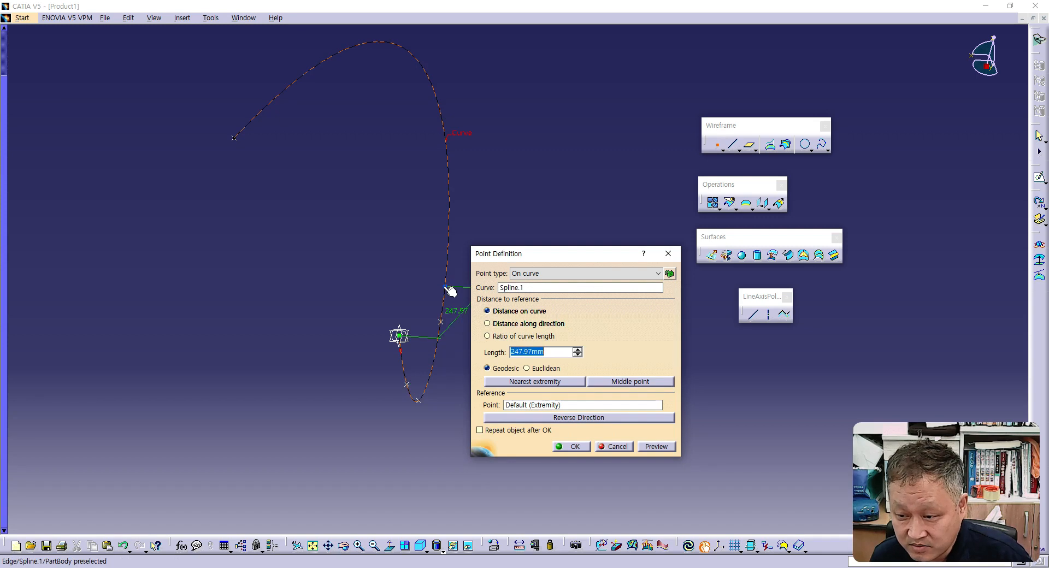
{"action": "left_click", "coordinate": [441, 324]}
{"action": "left_click", "coordinate": [432, 375]}
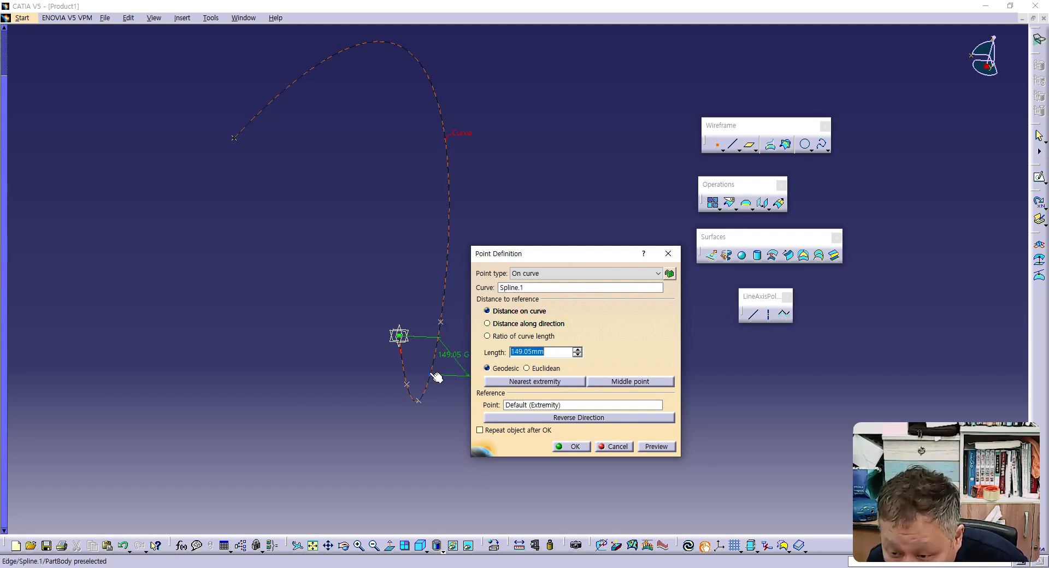
{"action": "left_click", "coordinate": [572, 447]}
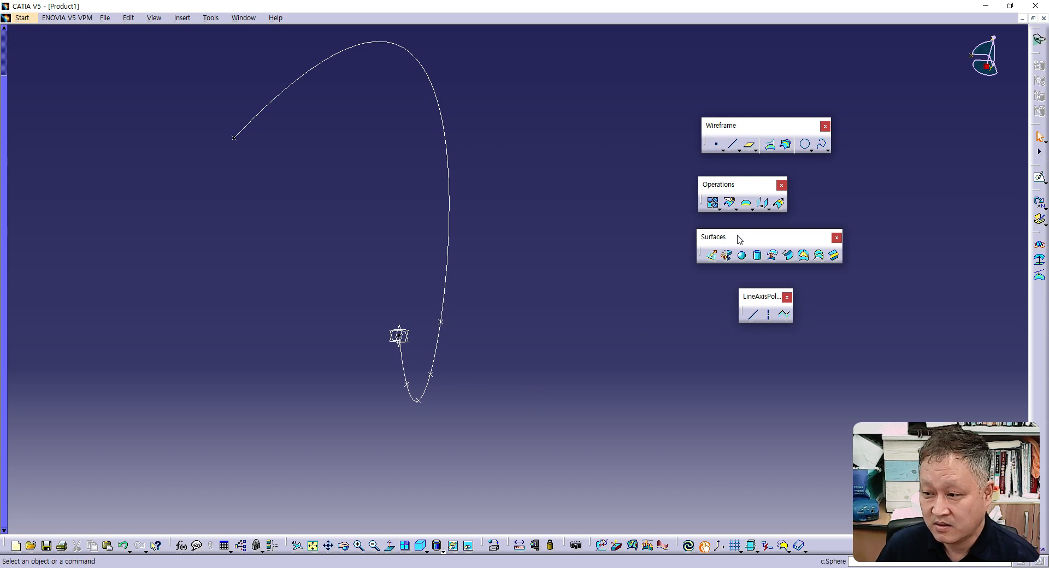
- Try several positions along the spline for a third On curve point and create it at a length of about 319 mm
{"action": "left_click", "coordinate": [717, 144]}
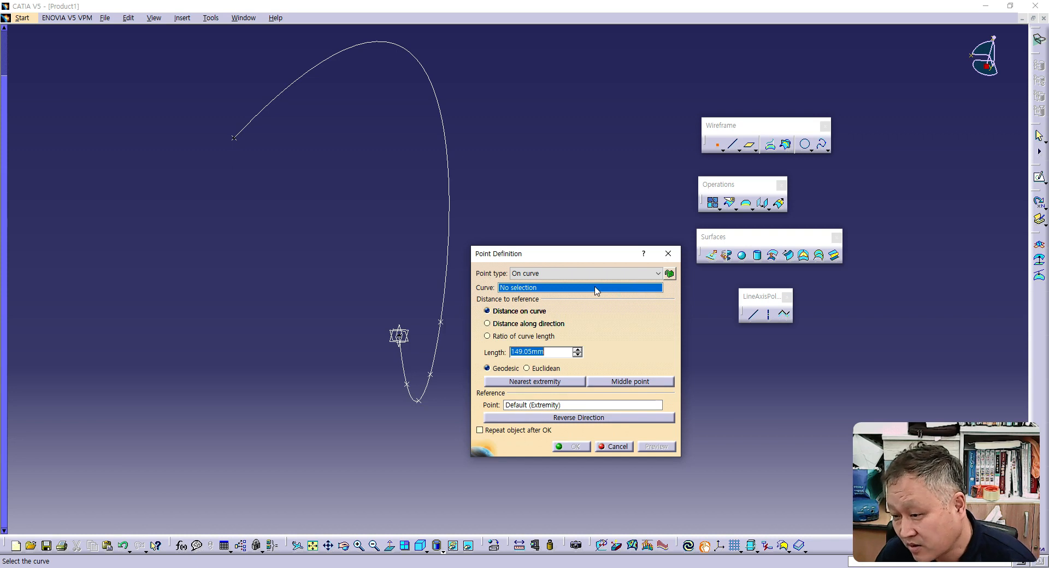
{"action": "left_click", "coordinate": [451, 217]}
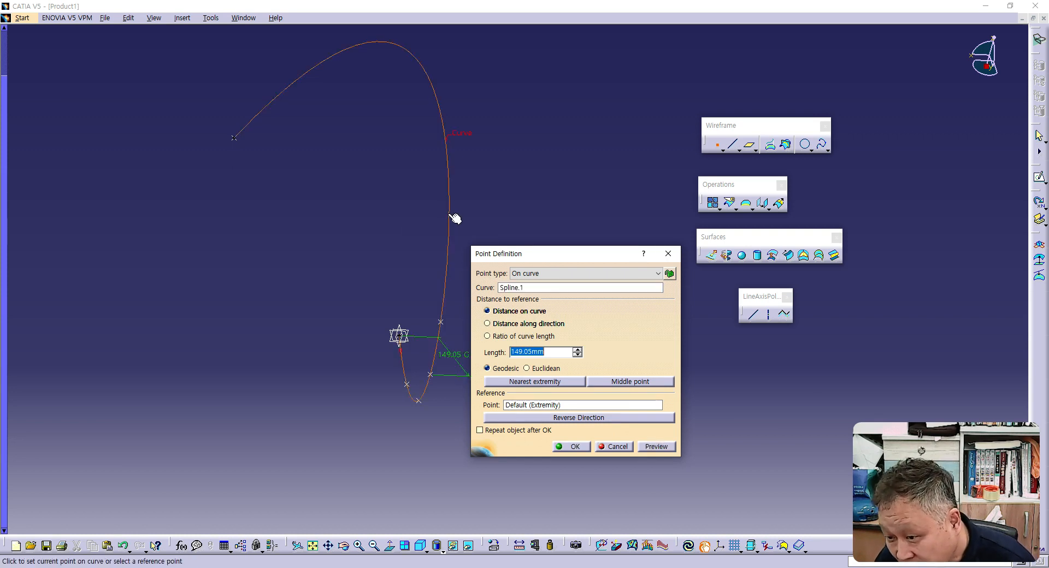
{"action": "left_click", "coordinate": [451, 215]}
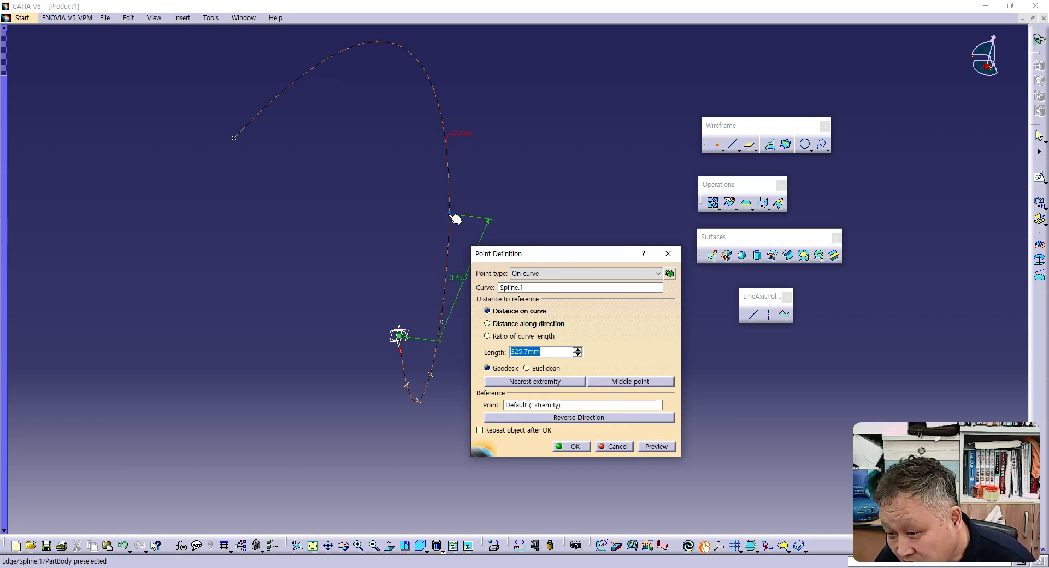
{"action": "left_click", "coordinate": [451, 216]}
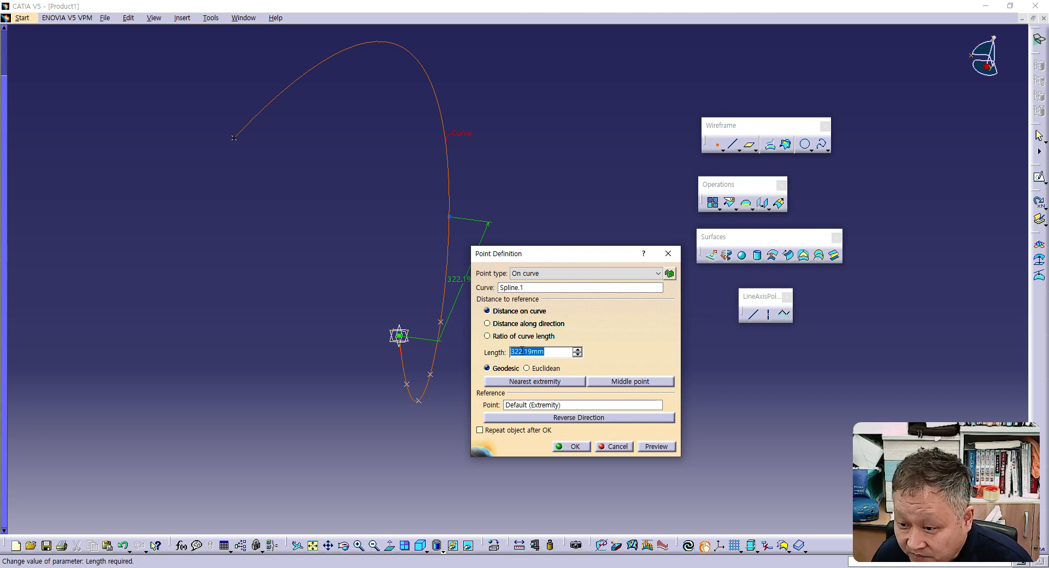
{"action": "left_click", "coordinate": [445, 287]}
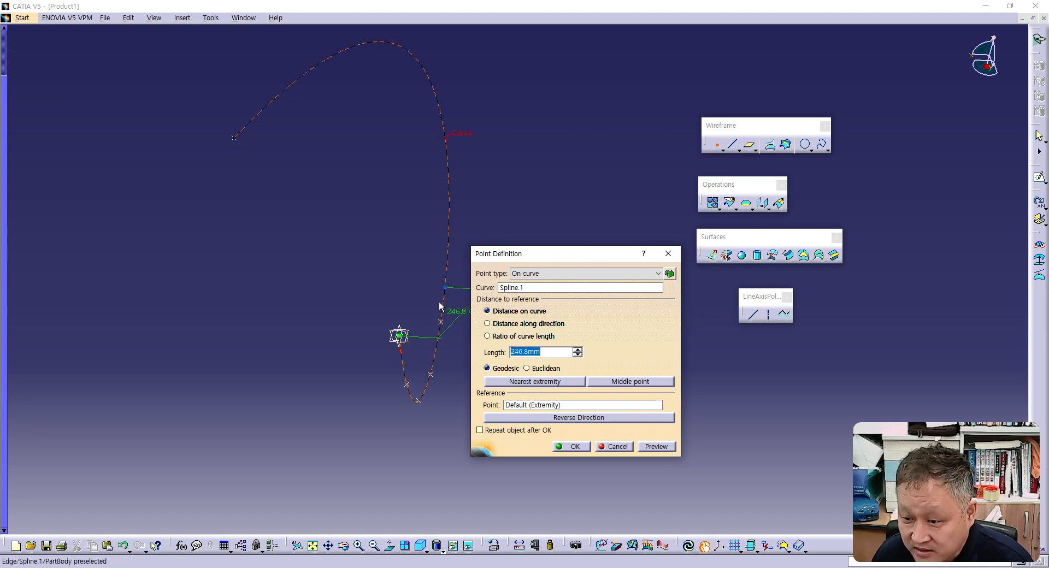
{"action": "left_click", "coordinate": [403, 362]}
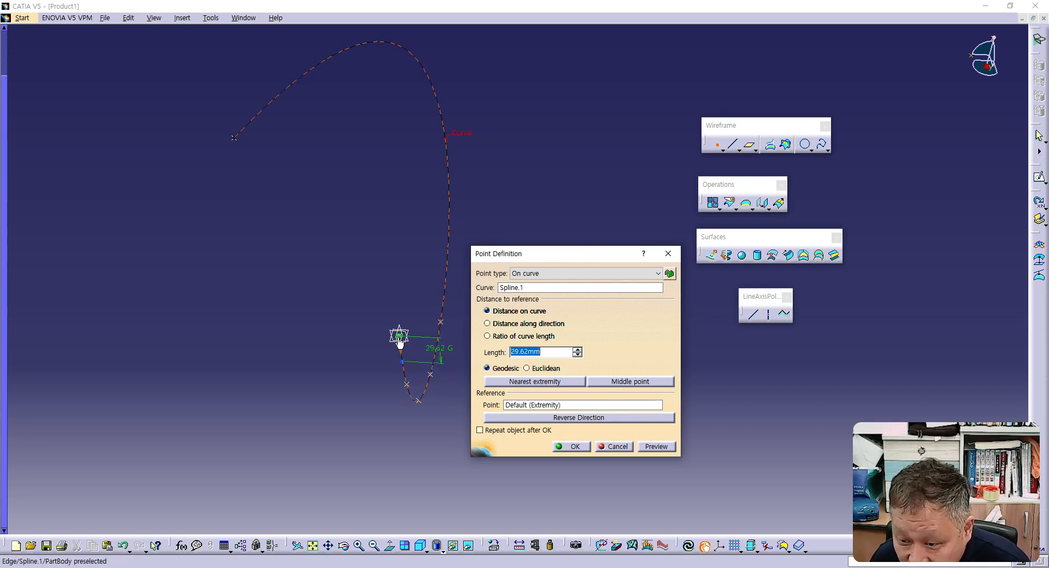
{"action": "left_click", "coordinate": [426, 401]}
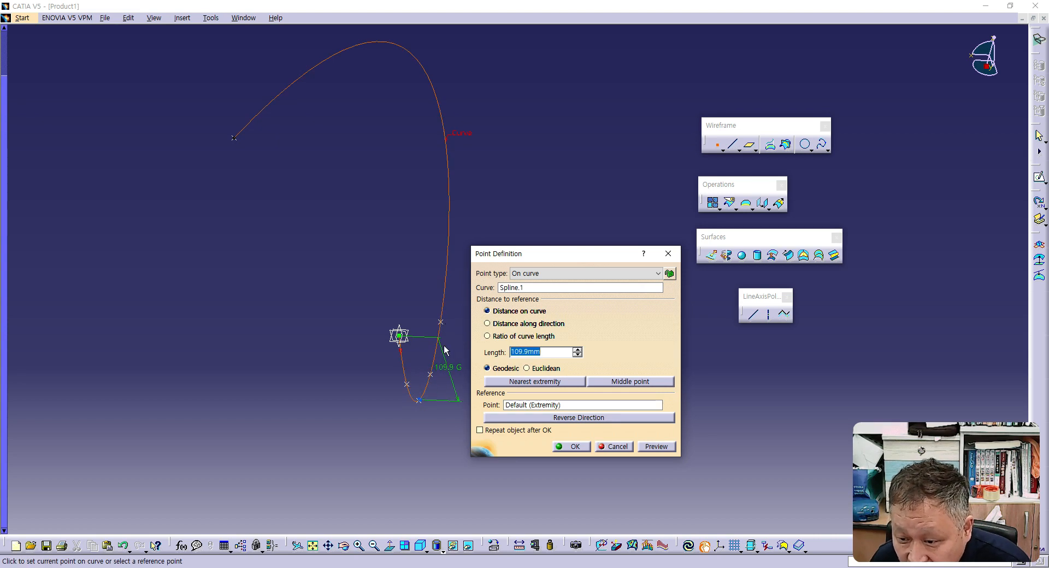
{"action": "left_click_drag", "start_coordinate": [425, 407], "coordinate": [457, 224]}
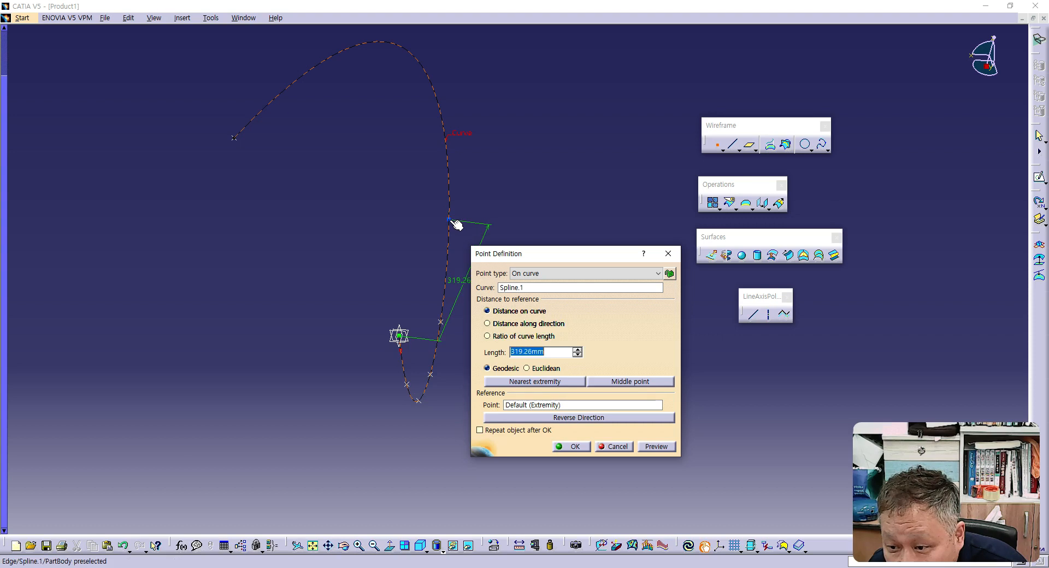
{"action": "left_click", "coordinate": [452, 221]}
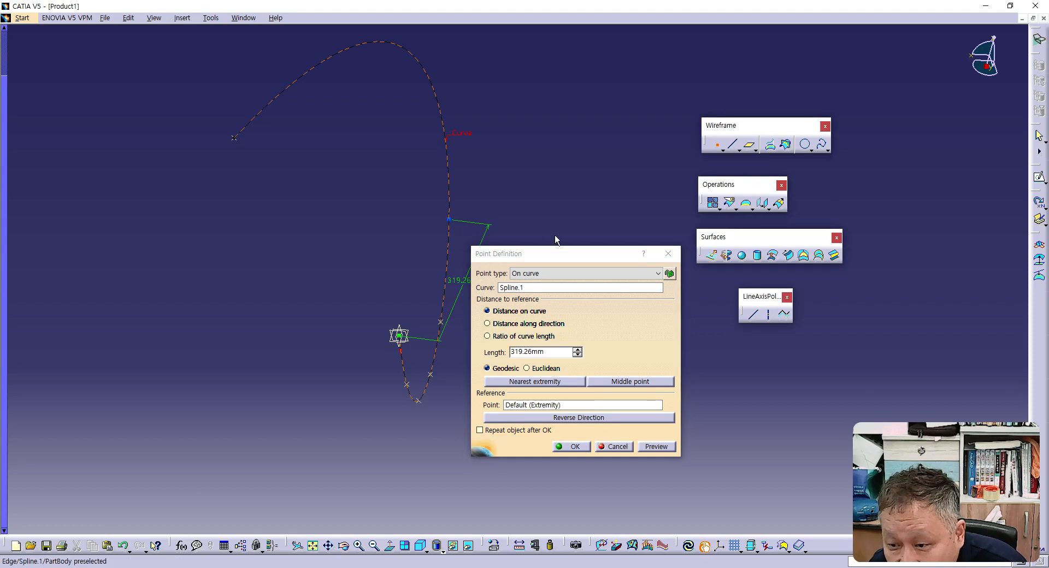
{"action": "left_click", "coordinate": [670, 450]}
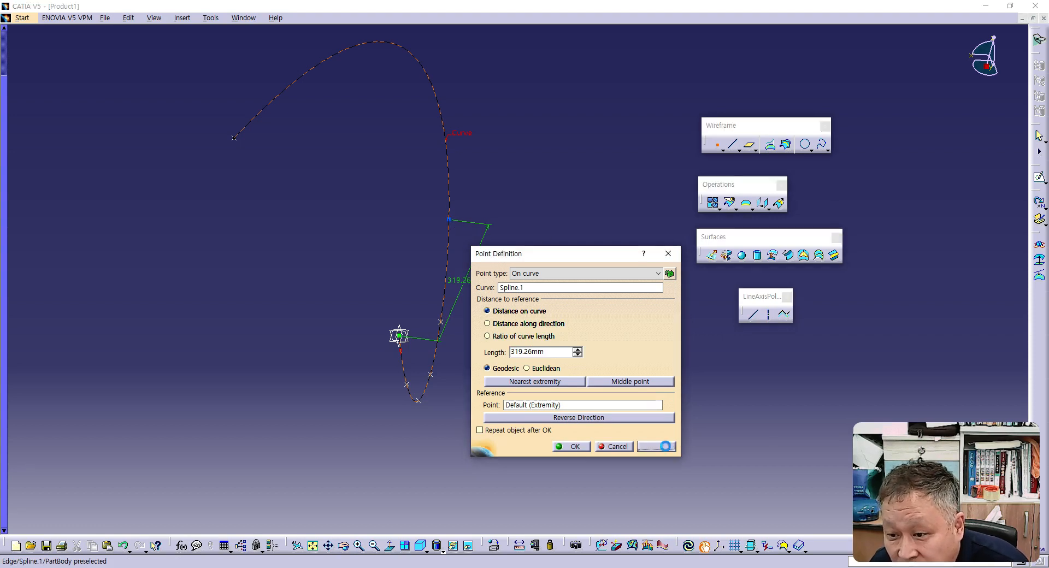
{"action": "left_click", "coordinate": [575, 447]}
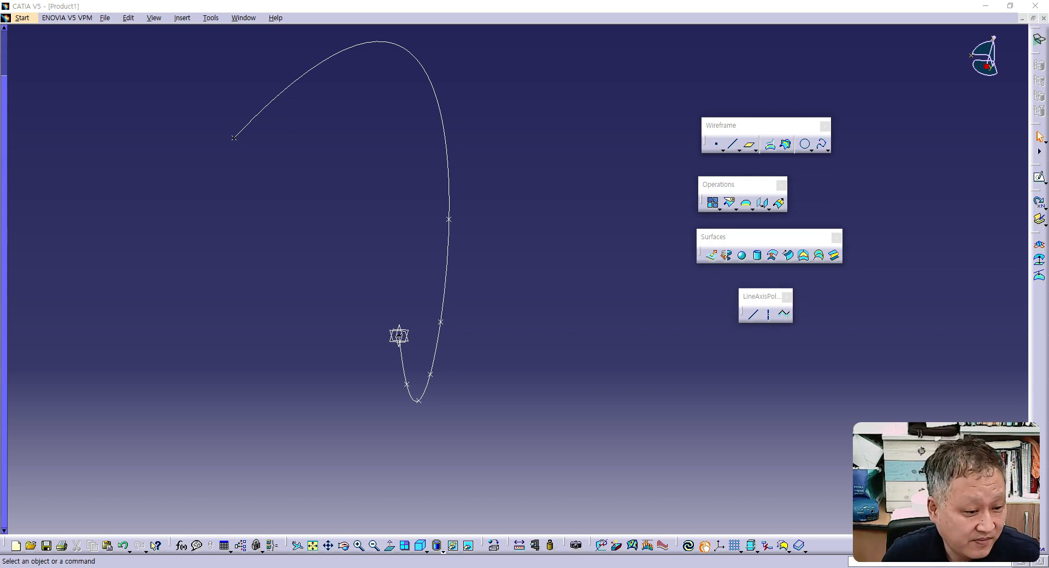
- Switch to PowerPoint and review the slide on On Plane, On Surface, Circle/Sphere/Ellipse Center and Between point types
{"action": "left_click_drag", "start_coordinate": [0, 33], "coordinate": [648, 19]}
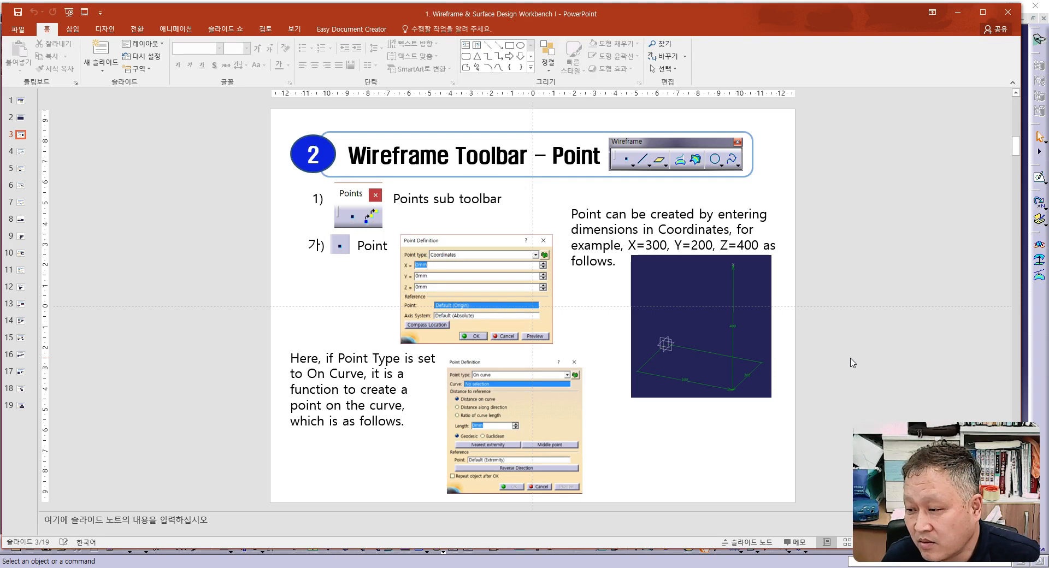
{"action": "scroll", "coordinate": [853, 362], "scroll_direction": "down", "scroll_amount": 1}
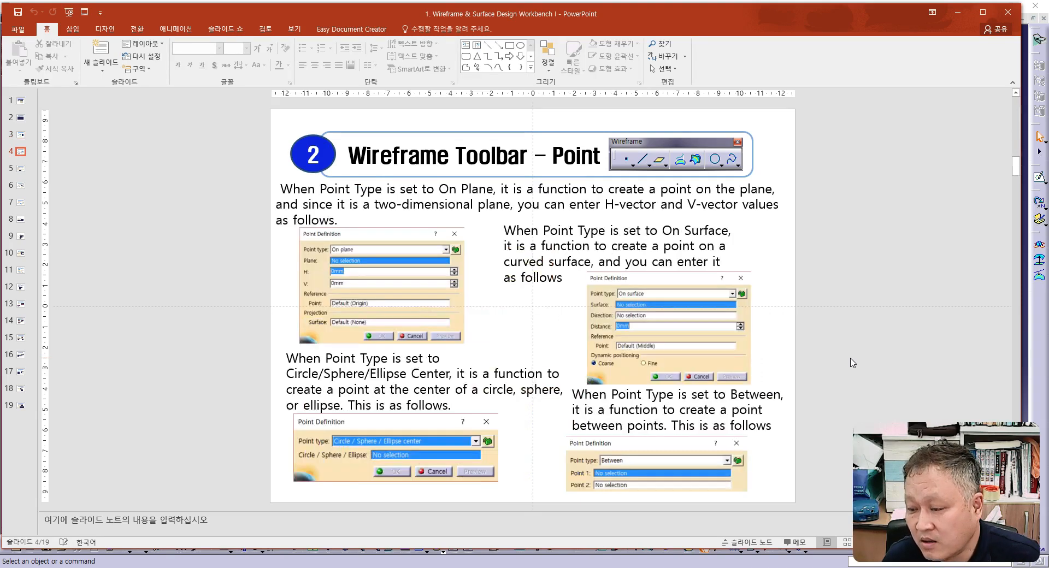
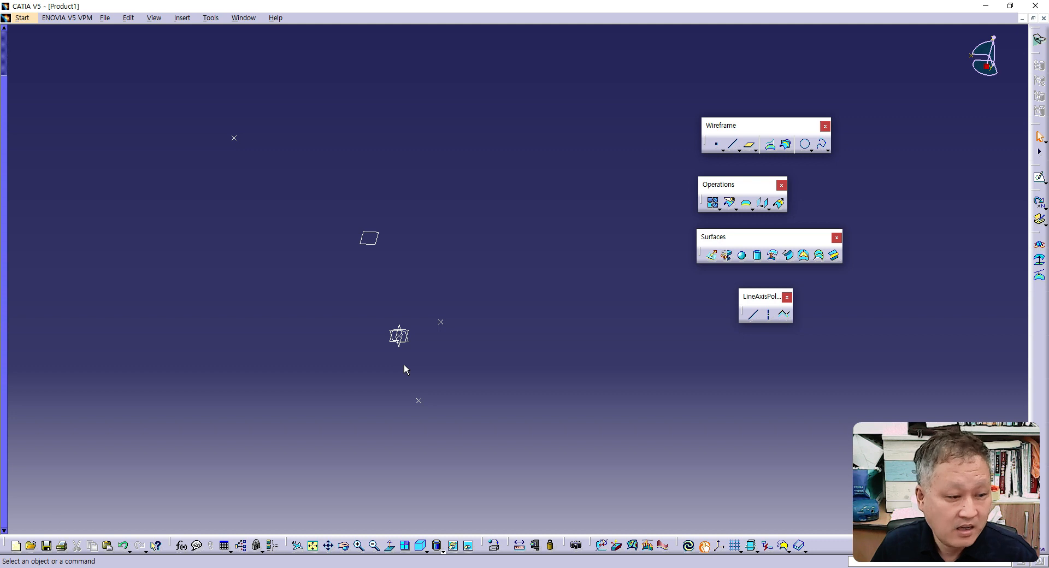
{"action": "left_click", "coordinate": [718, 147]}
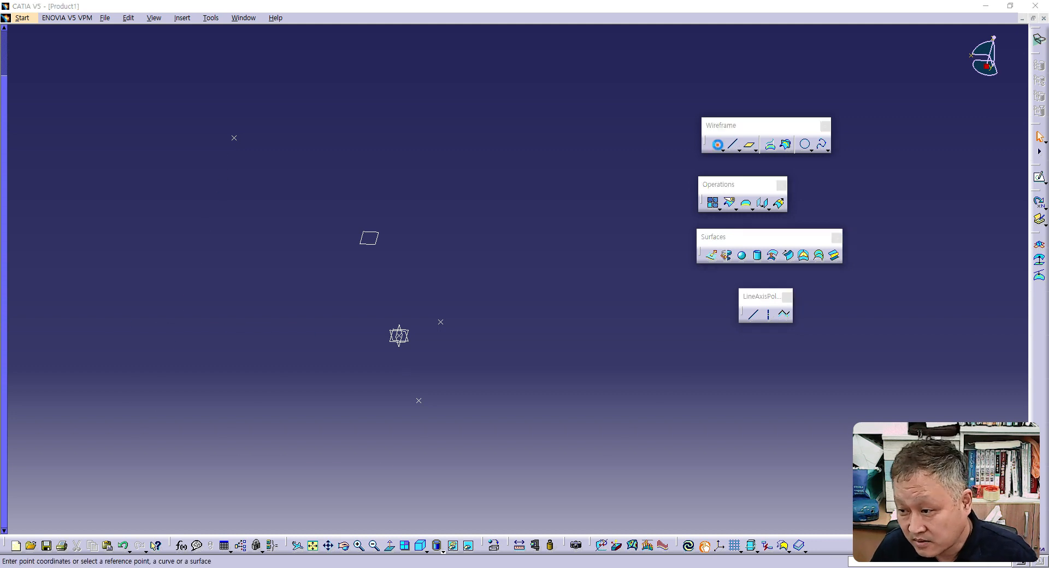
{"action": "left_click_drag", "start_coordinate": [601, 253], "coordinate": [630, 224]}
{"action": "left_click", "coordinate": [605, 246]}
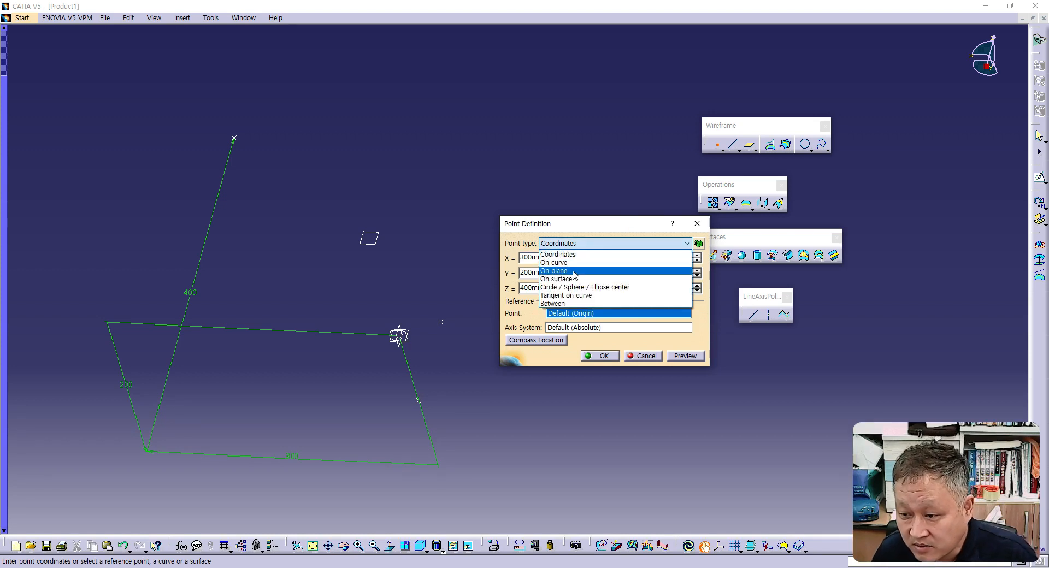
{"action": "left_click", "coordinate": [570, 272]}
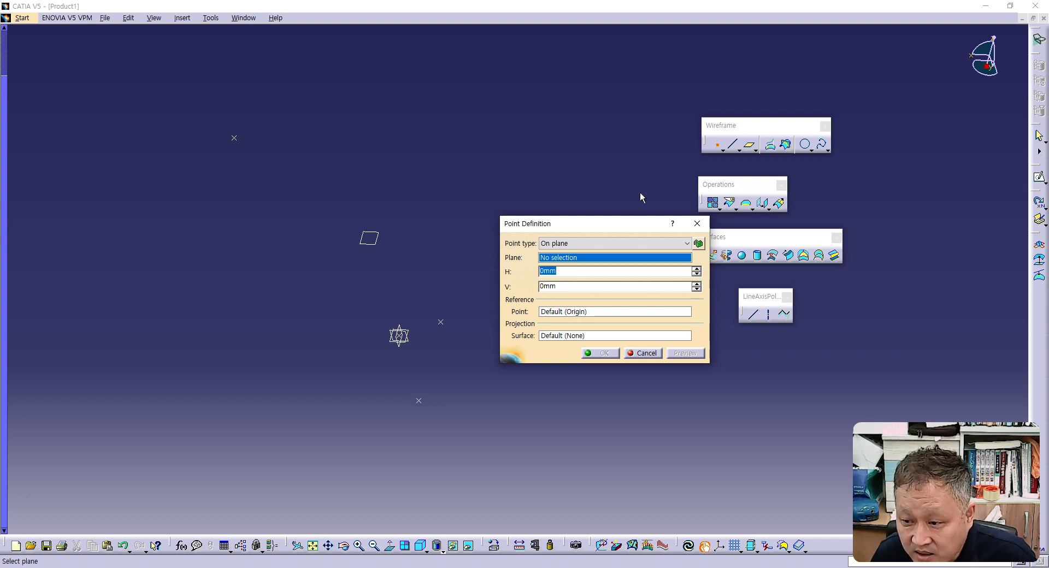
{"action": "left_click_drag", "start_coordinate": [621, 227], "coordinate": [608, 138]}
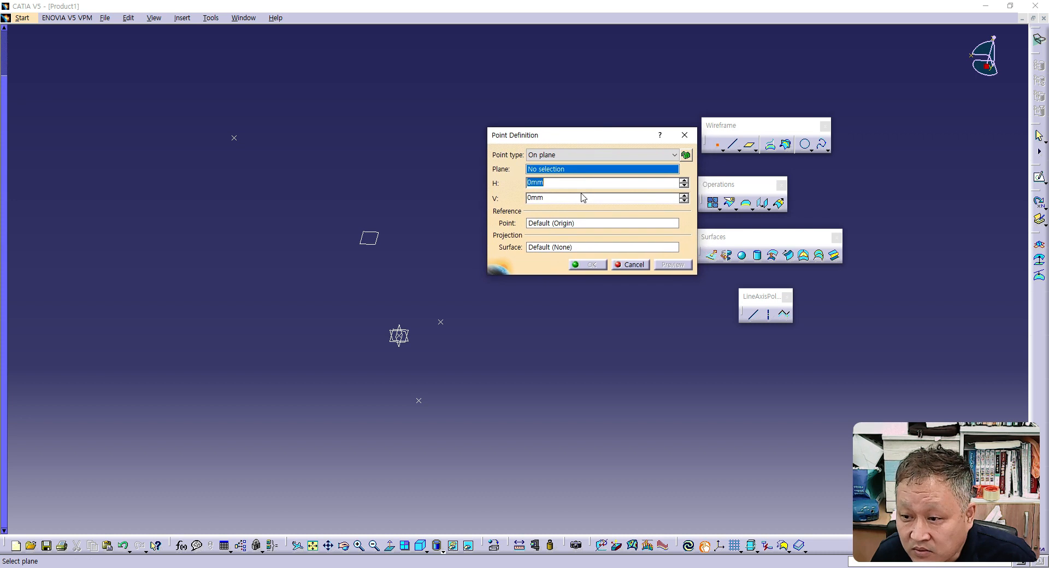
{"action": "left_click", "coordinate": [636, 266]}
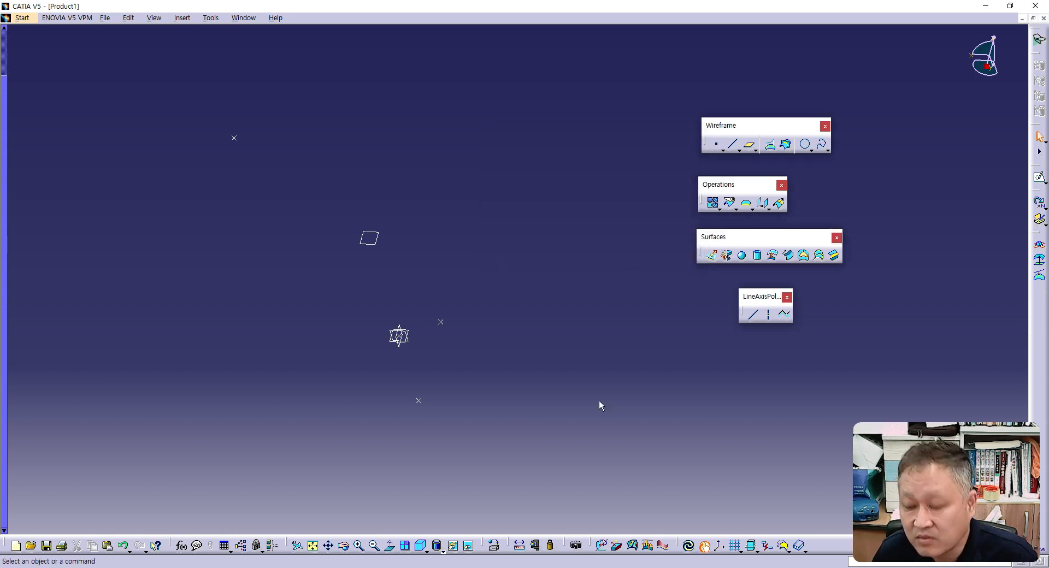
- Undo the creation of the separate plane above the origin planes
{"action": "left_click", "coordinate": [124, 546]}
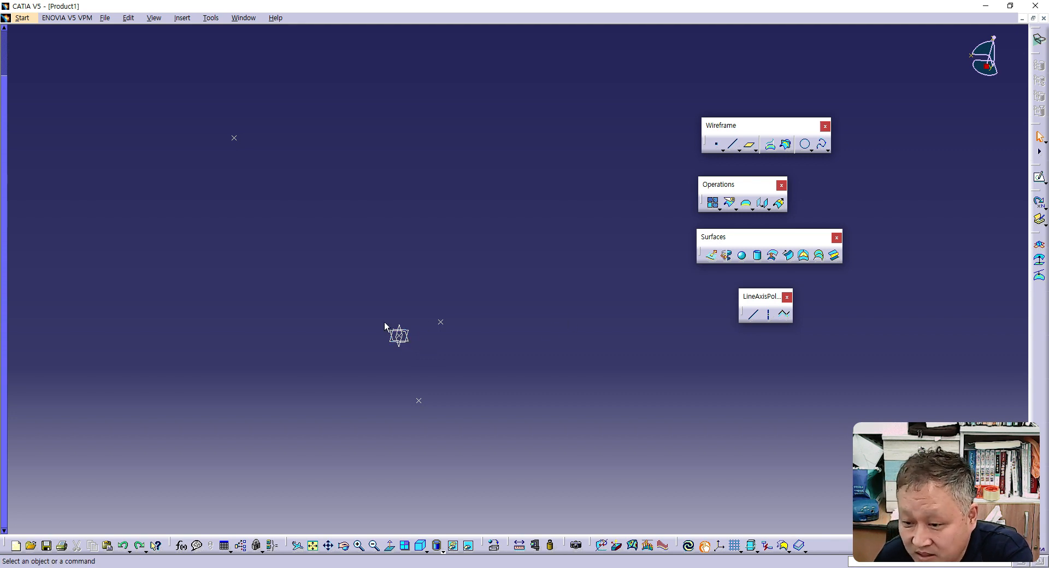
{"action": "left_click", "coordinate": [716, 144]}
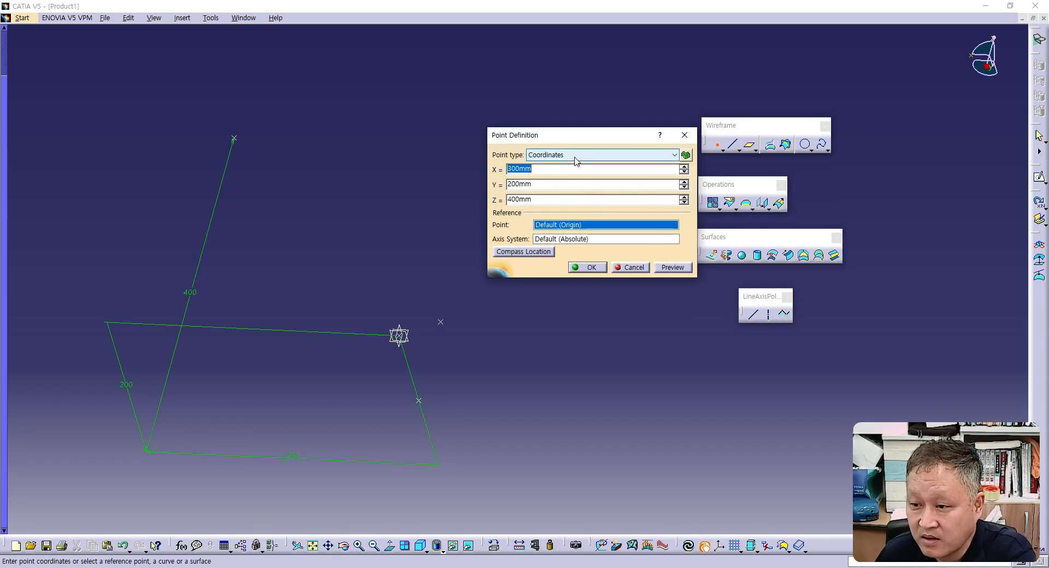
{"action": "left_click", "coordinate": [573, 158]}
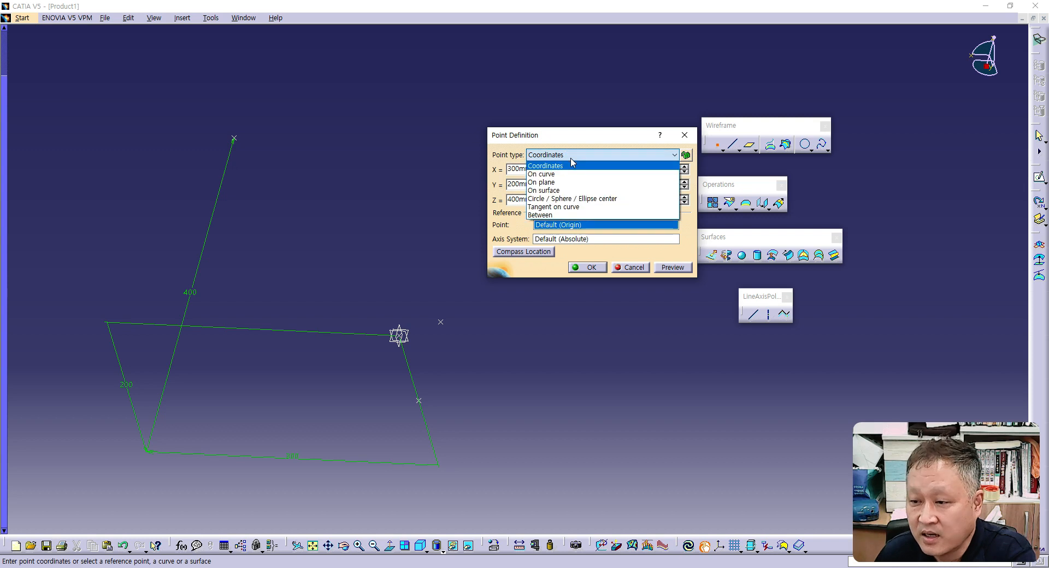
{"action": "left_click", "coordinate": [554, 183]}
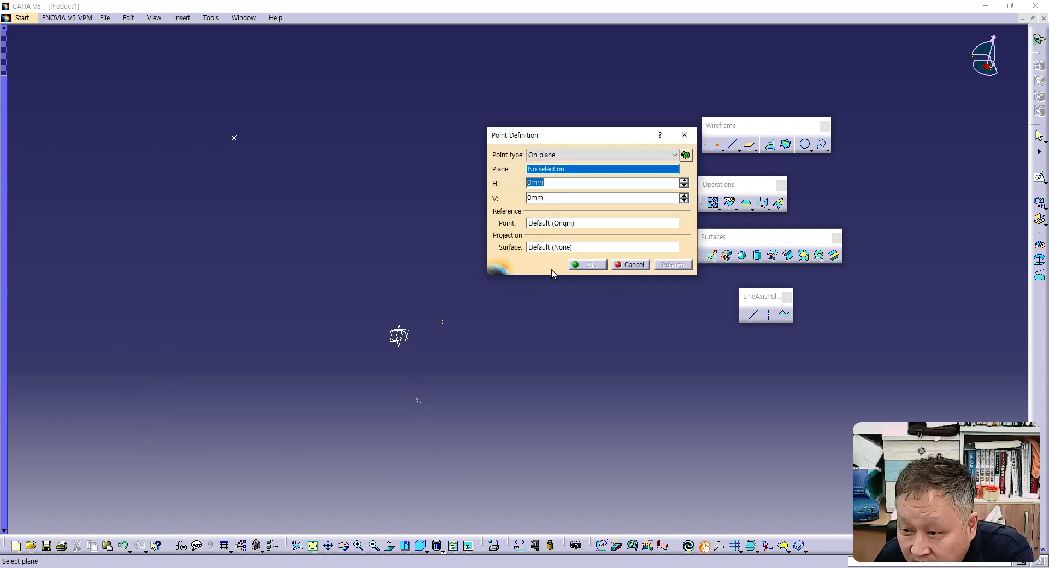
{"action": "left_click", "coordinate": [414, 337]}
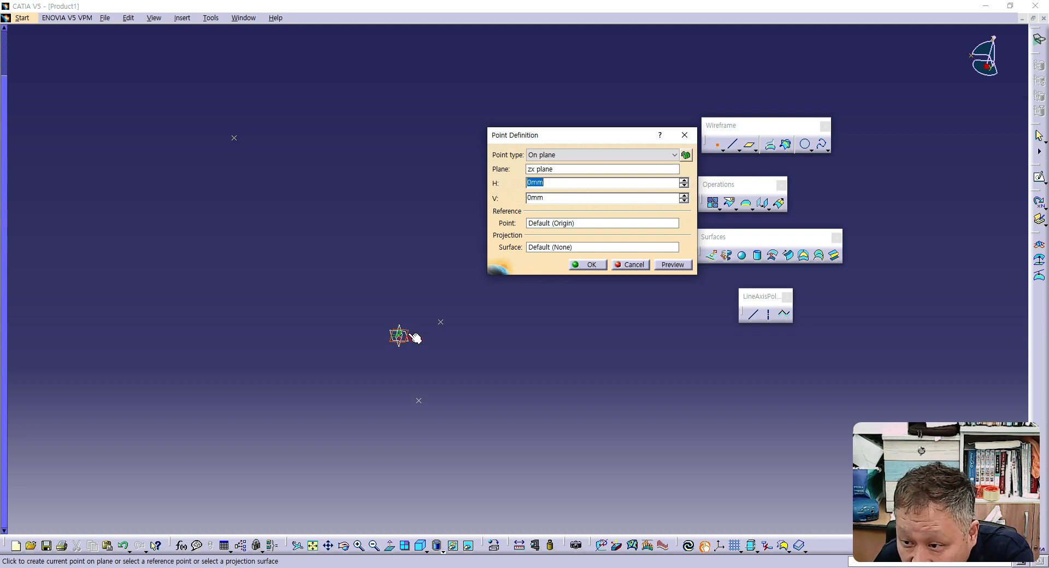
{"action": "left_click", "coordinate": [403, 335]}
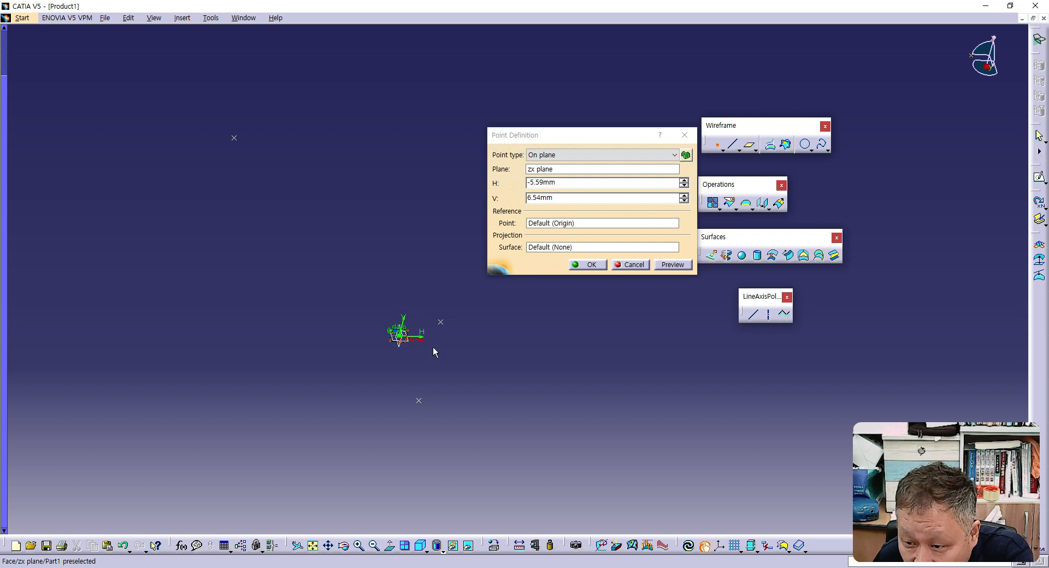
{"action": "left_click", "coordinate": [631, 266]}
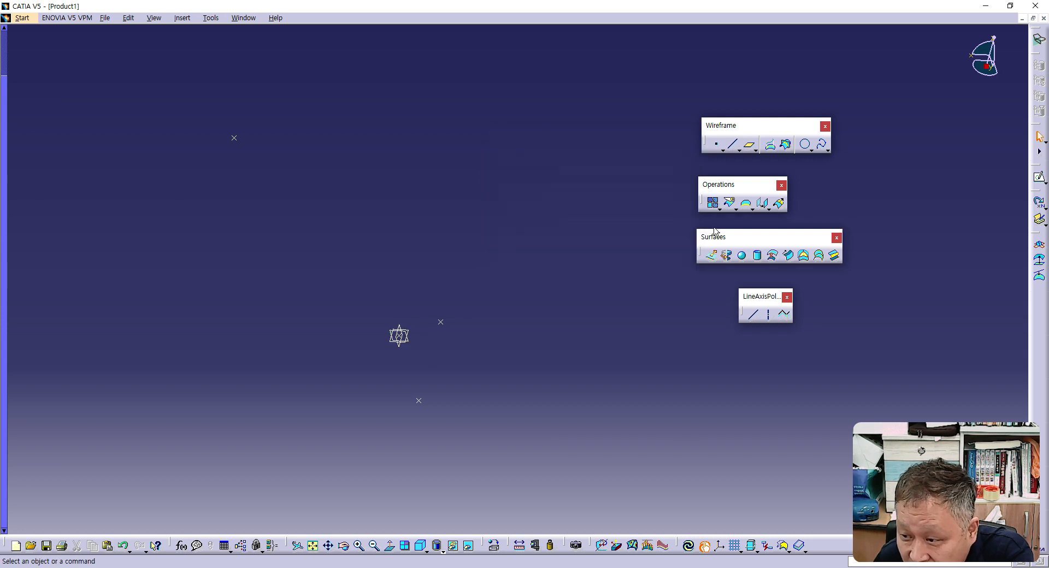
- Try placing an On plane point freehand on the xy plane close to the origin
{"action": "left_click", "coordinate": [719, 146]}
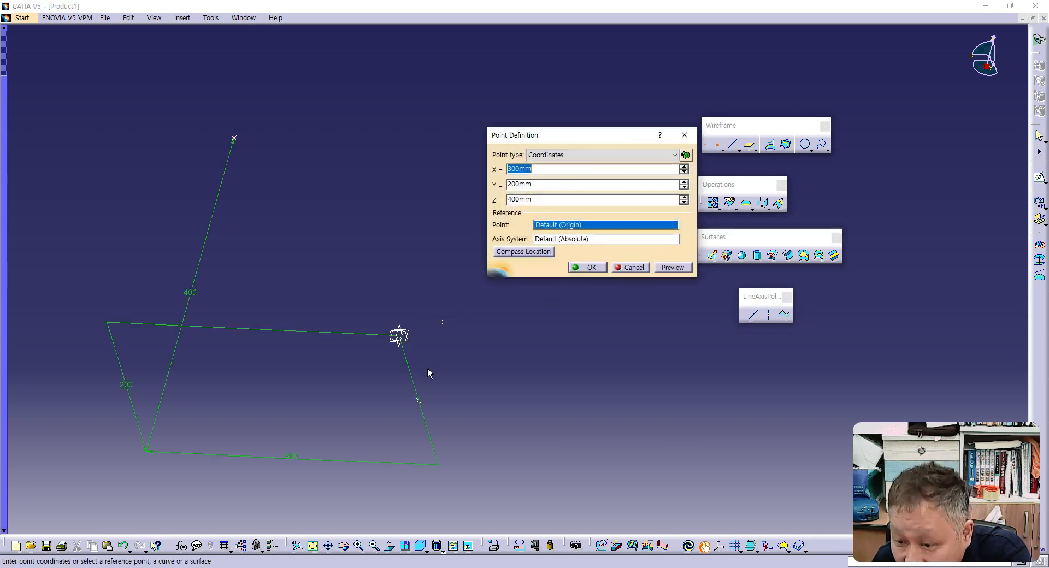
{"action": "left_click", "coordinate": [569, 155]}
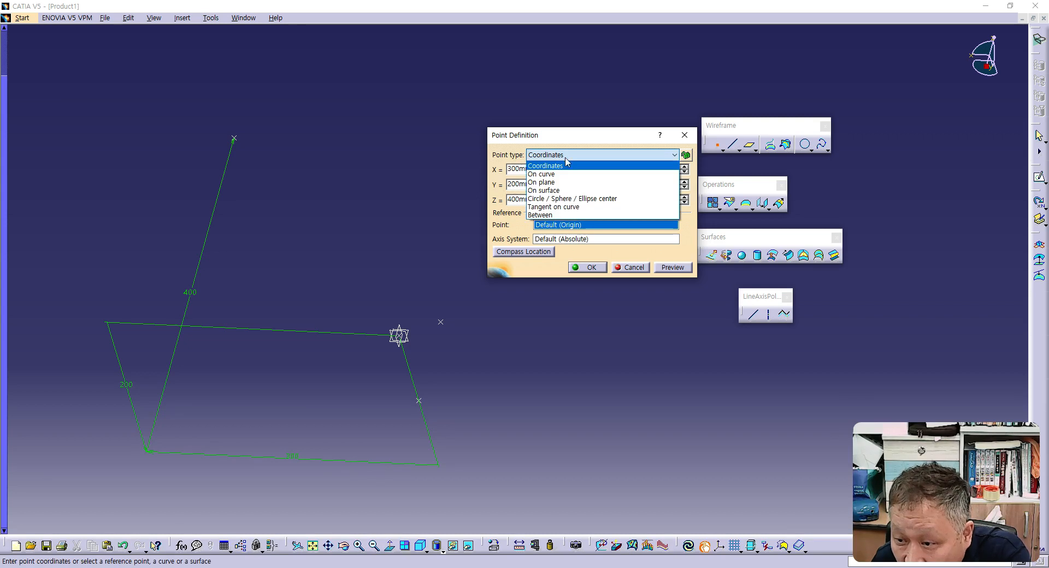
{"action": "left_click", "coordinate": [568, 183]}
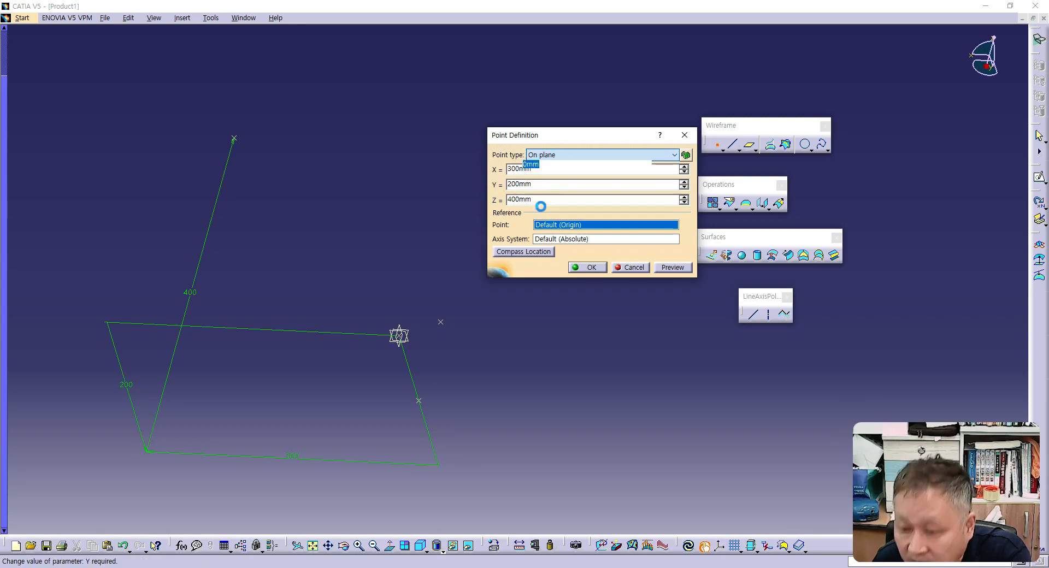
{"action": "left_click", "coordinate": [411, 344]}
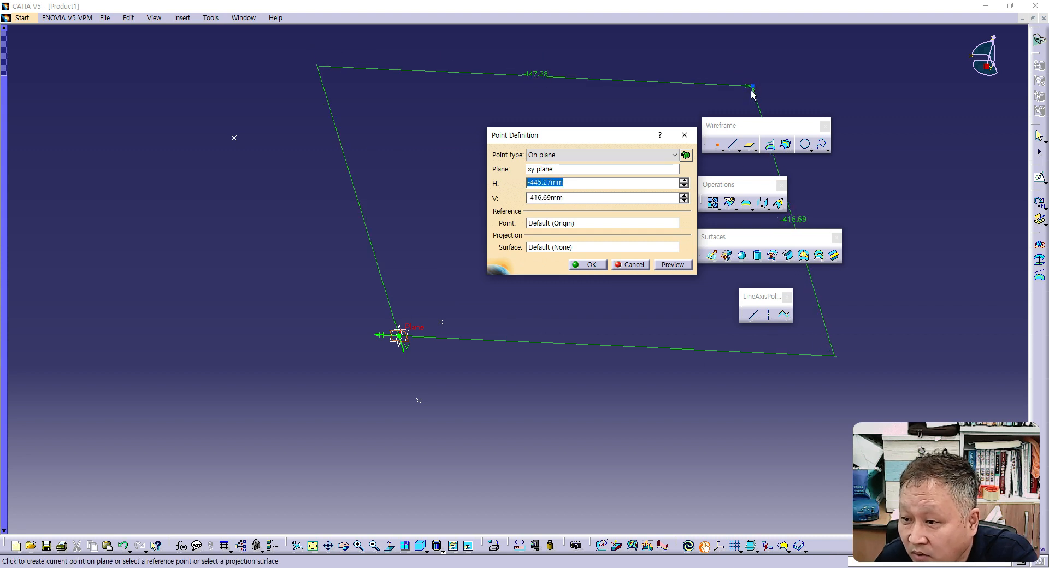
{"action": "left_click", "coordinate": [579, 182]}
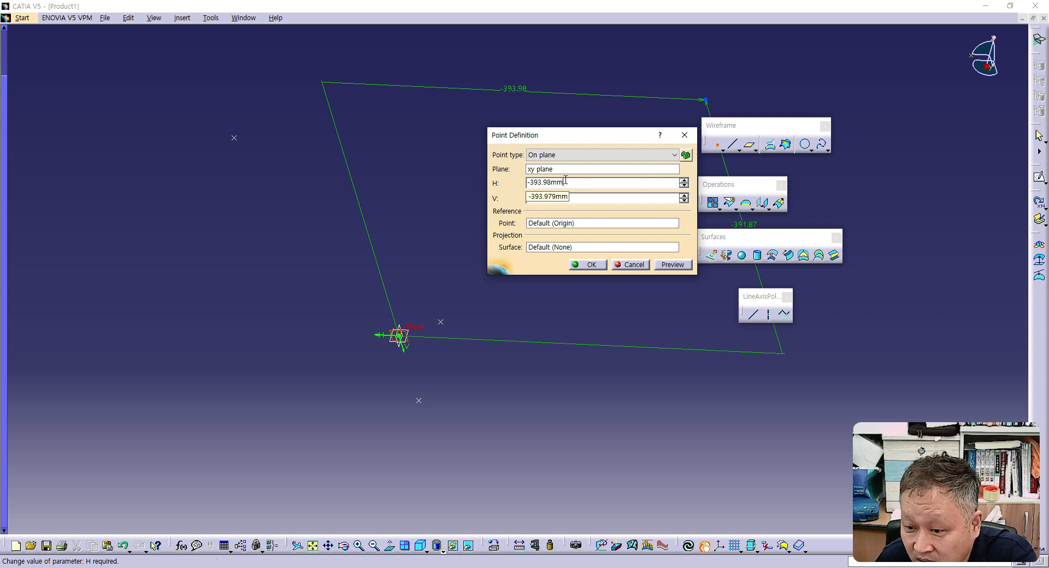
{"action": "left_click", "coordinate": [379, 334]}
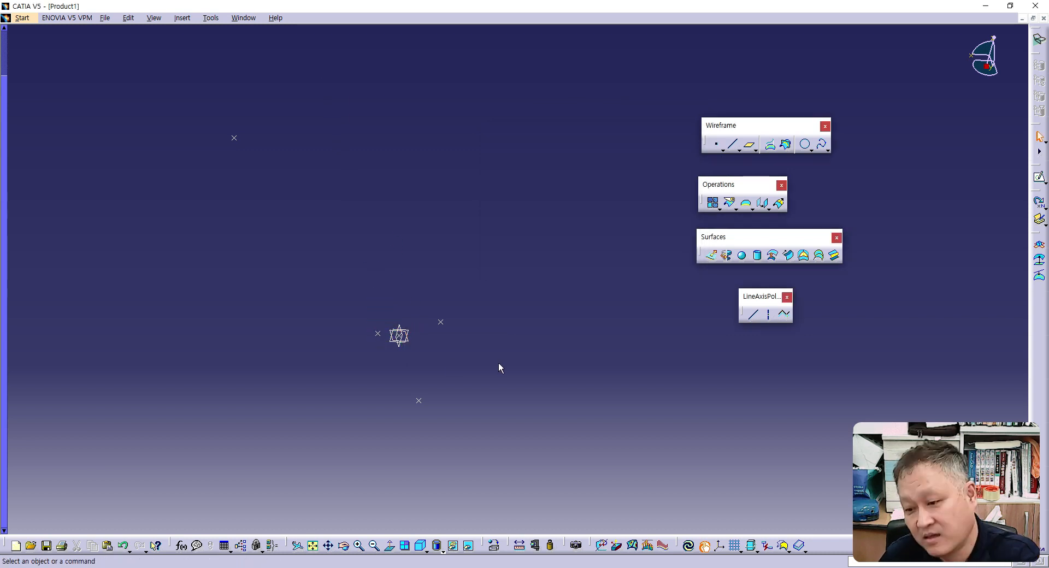
{"action": "left_click", "coordinate": [123, 546]}
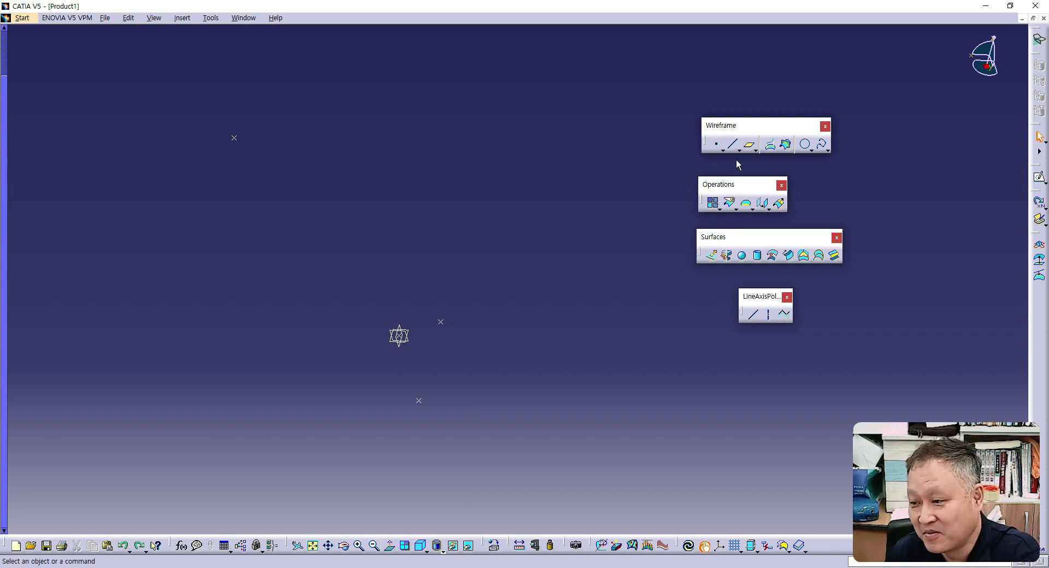
- Create an On plane point on the xy plane with H 100 mm and V 80 mm from the default origin
{"action": "left_click", "coordinate": [718, 146]}
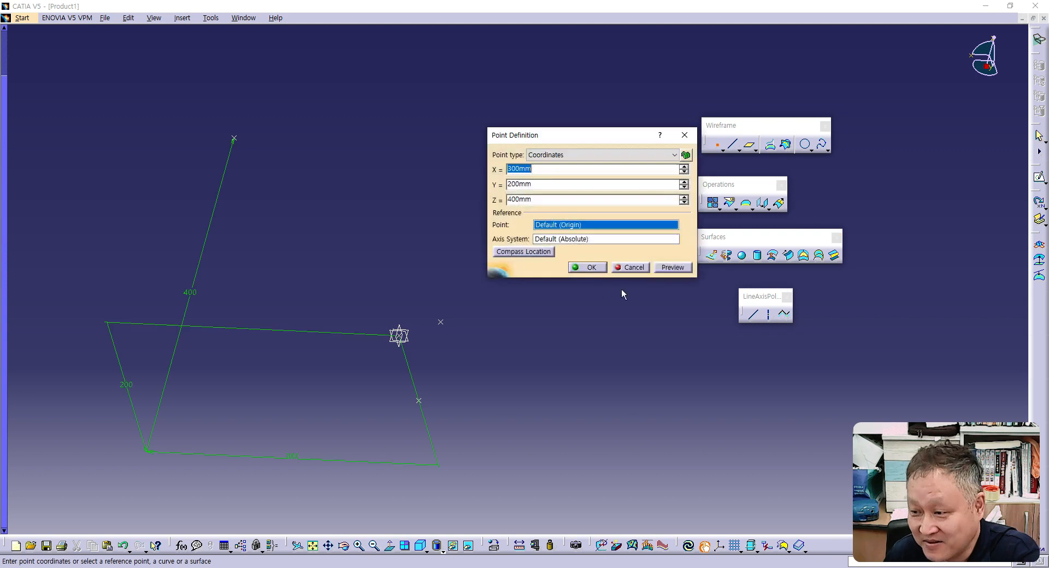
{"action": "left_click", "coordinate": [557, 156]}
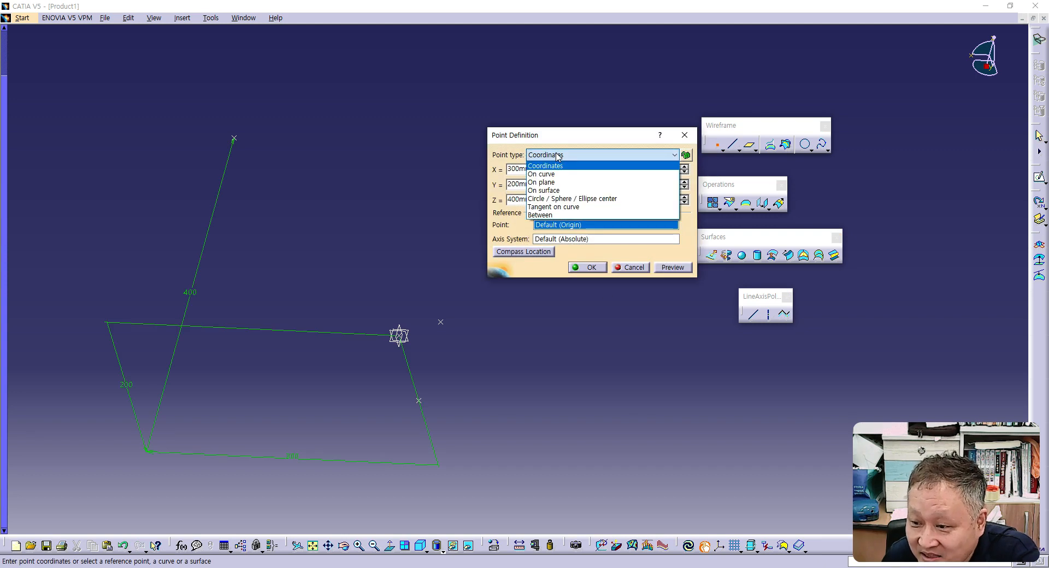
{"action": "left_click", "coordinate": [550, 182]}
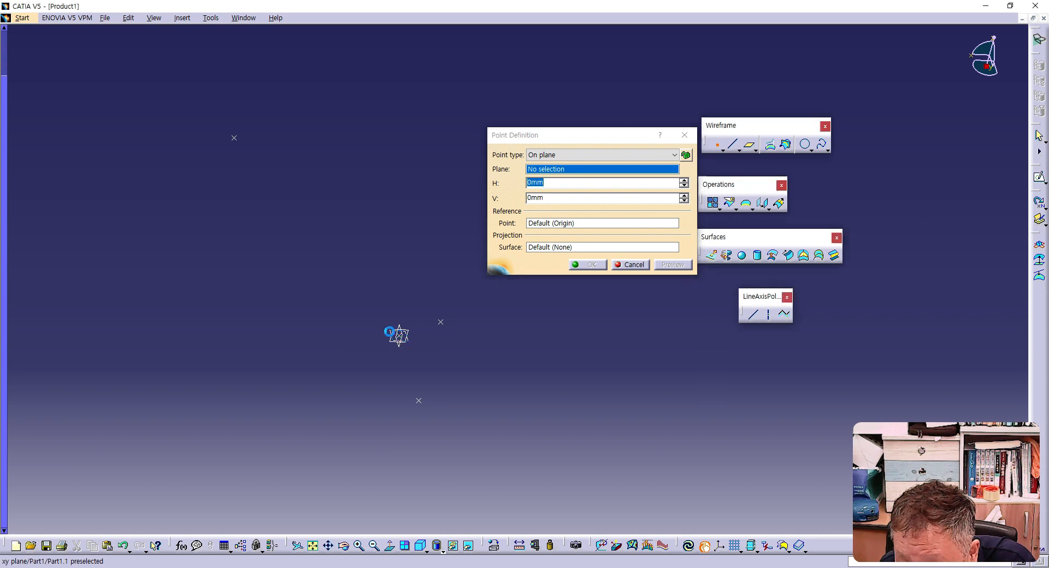
{"action": "left_click", "coordinate": [399, 336]}
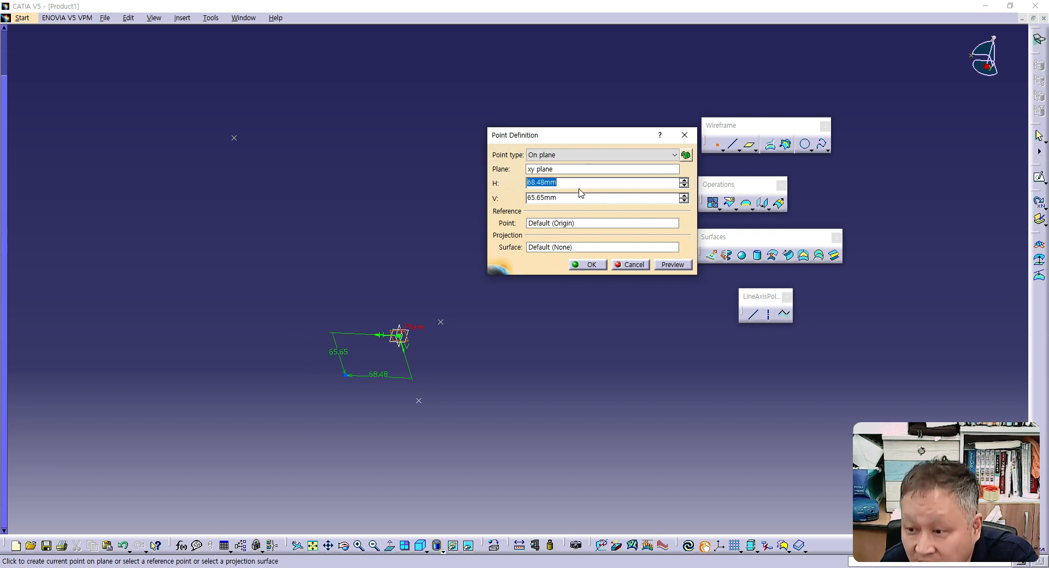
{"action": "type", "text": "122.87mm"}
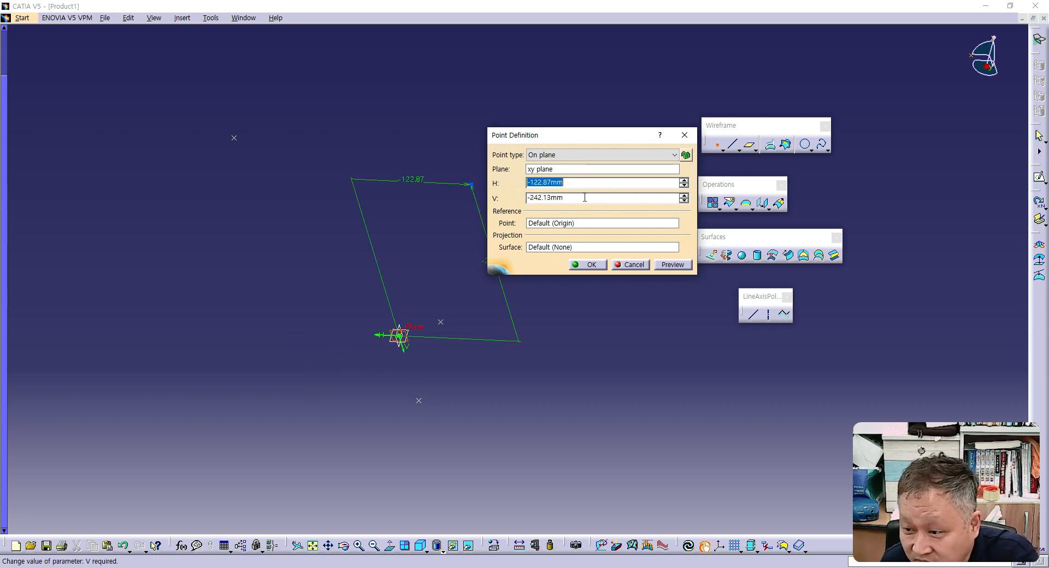
{"action": "left_click_drag", "start_coordinate": [584, 198], "coordinate": [483, 198]}
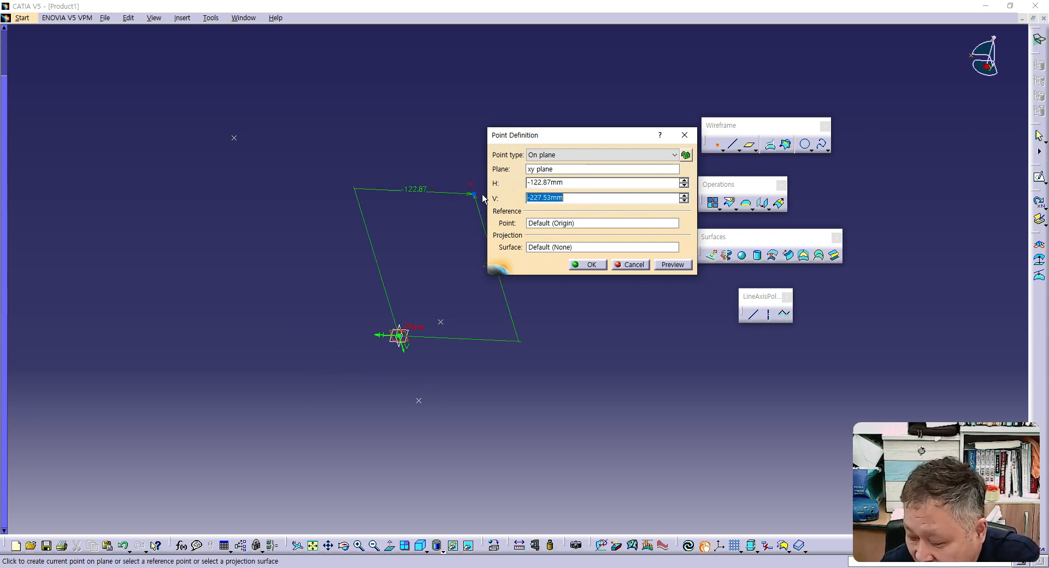
{"action": "type", "text": "80"}
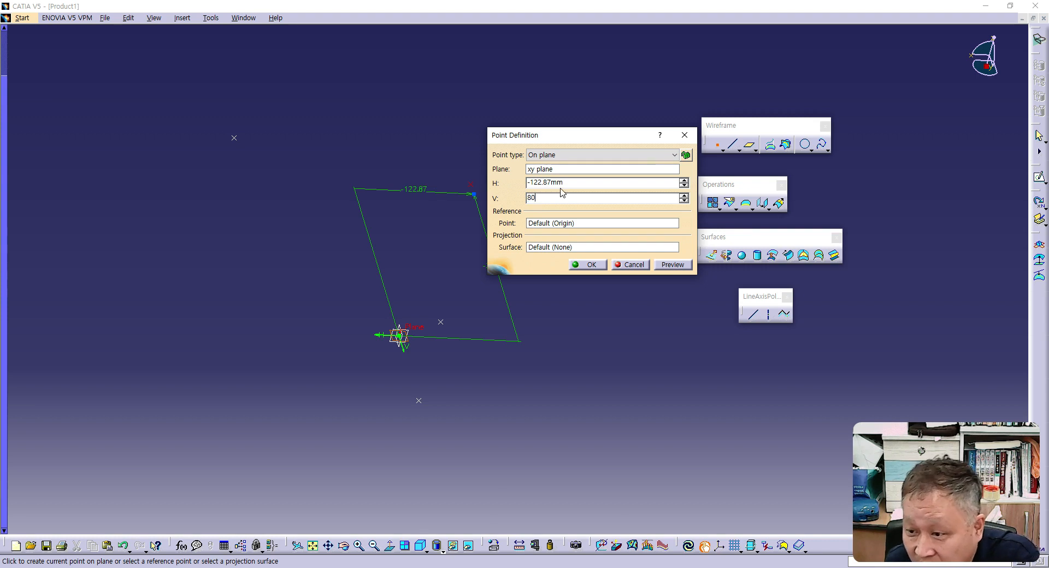
{"action": "left_click_drag", "start_coordinate": [561, 186], "coordinate": [503, 185]}
{"action": "type", "text": "100"}
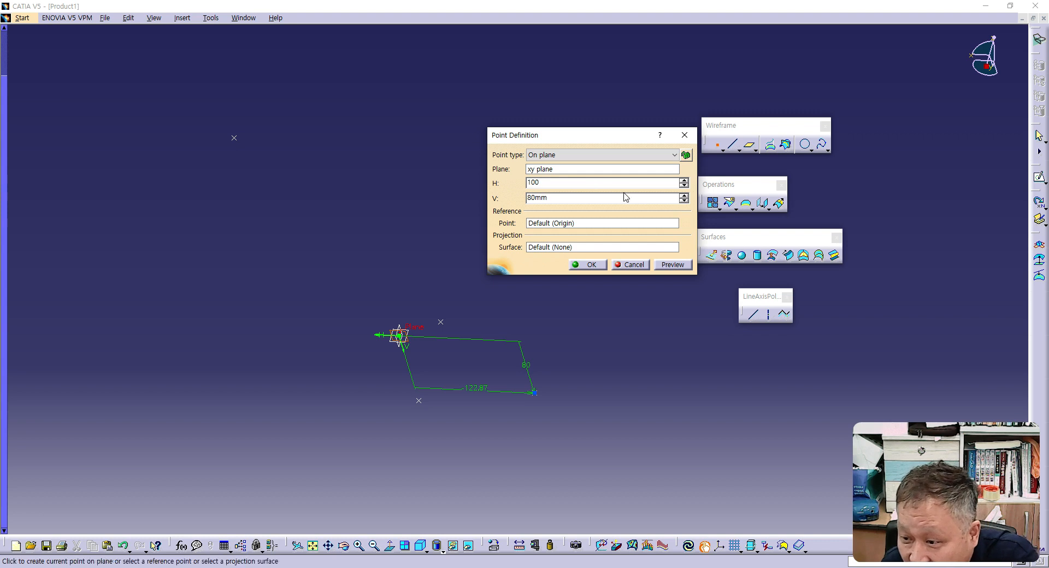
{"action": "left_click", "coordinate": [673, 265]}
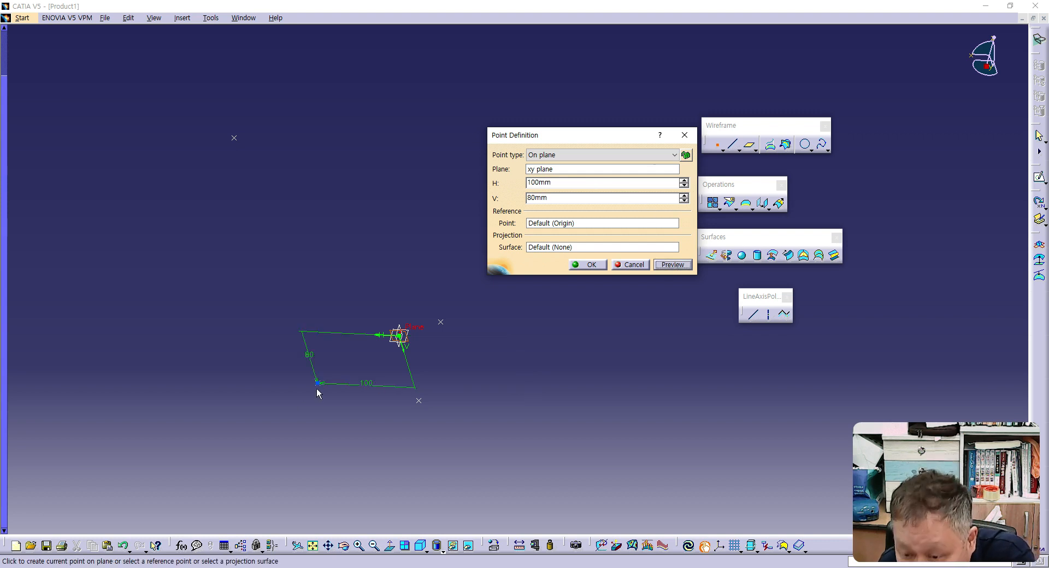
{"action": "left_click", "coordinate": [590, 264]}
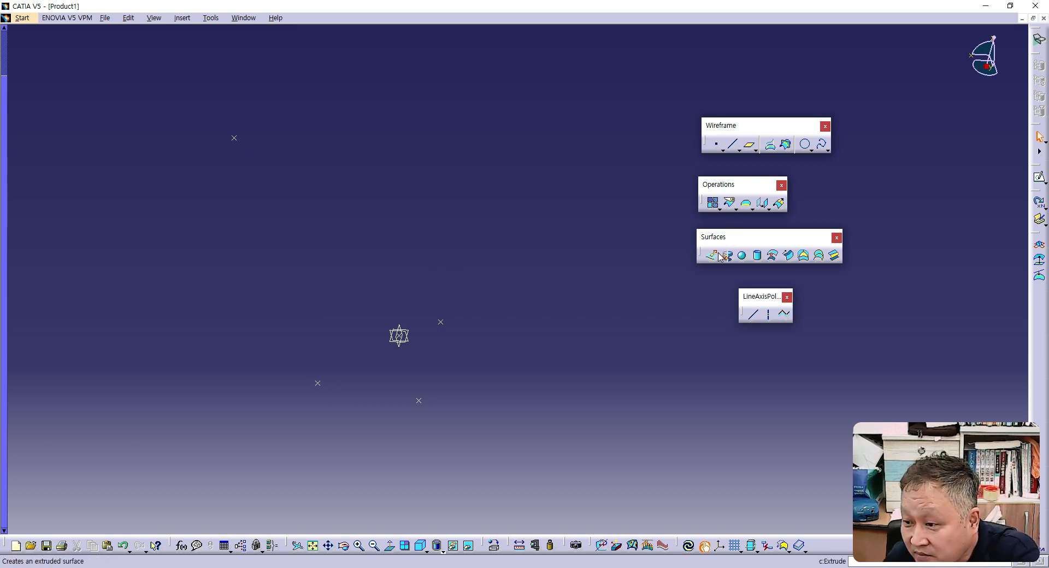
- Create a freehand On plane point on the zx plane at about H 167 mm and V 278 mm
{"action": "left_click", "coordinate": [716, 144]}
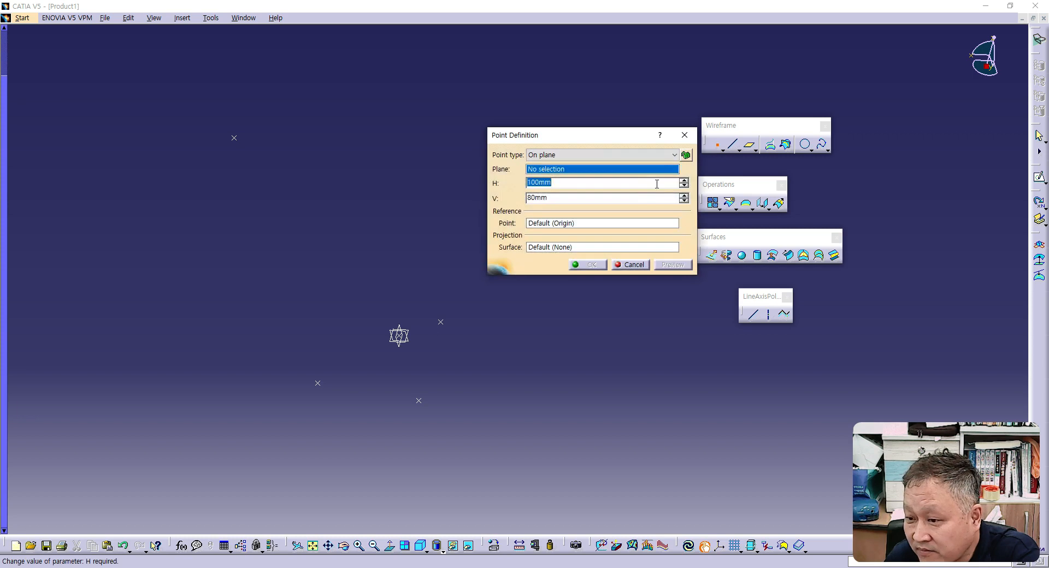
{"action": "left_click", "coordinate": [415, 335]}
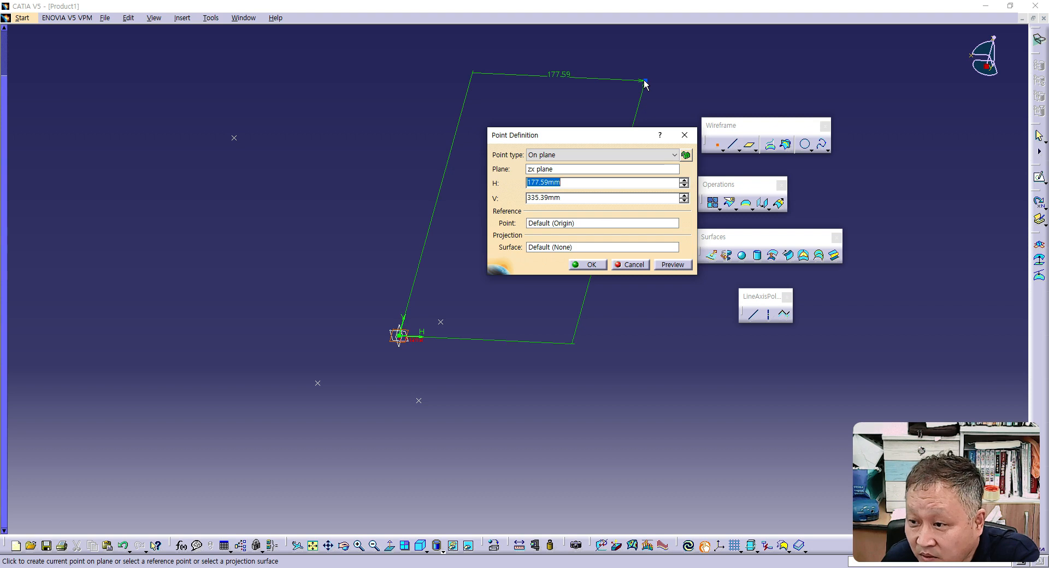
{"action": "left_click_drag", "start_coordinate": [617, 137], "coordinate": [224, 132]}
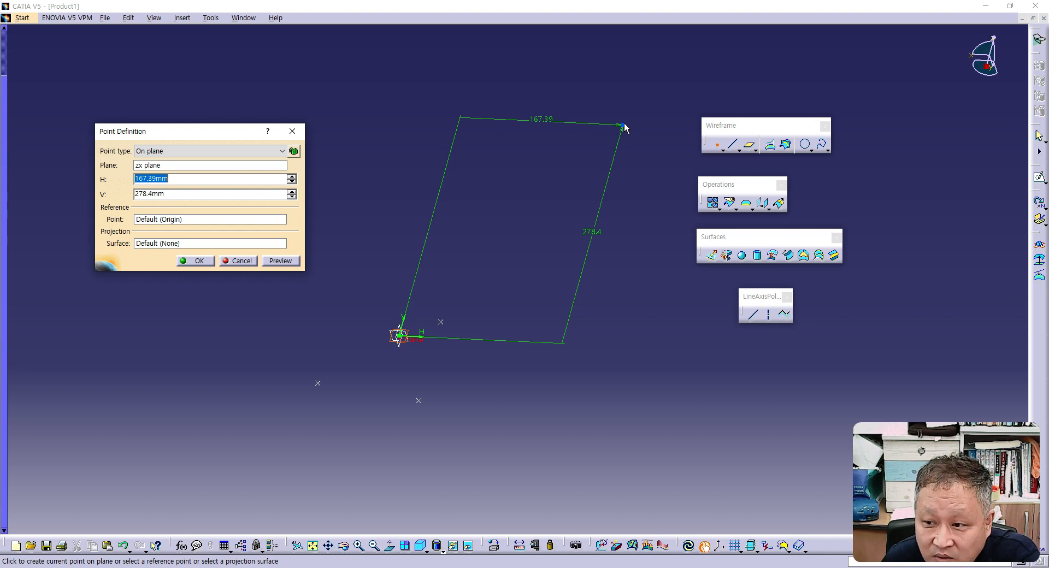
{"action": "key", "text": "Return"}
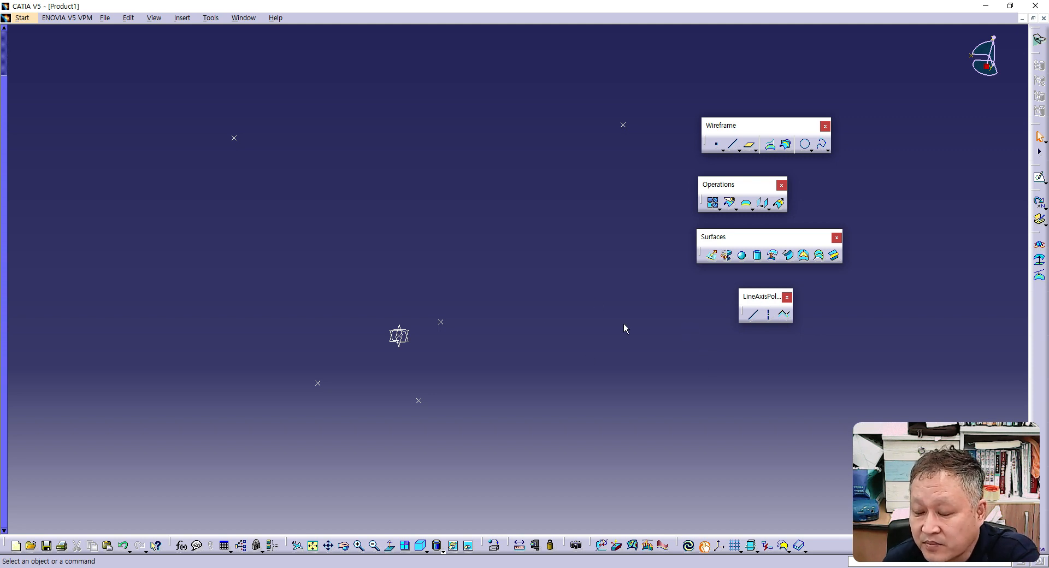
{"action": "left_click", "coordinate": [714, 257]}
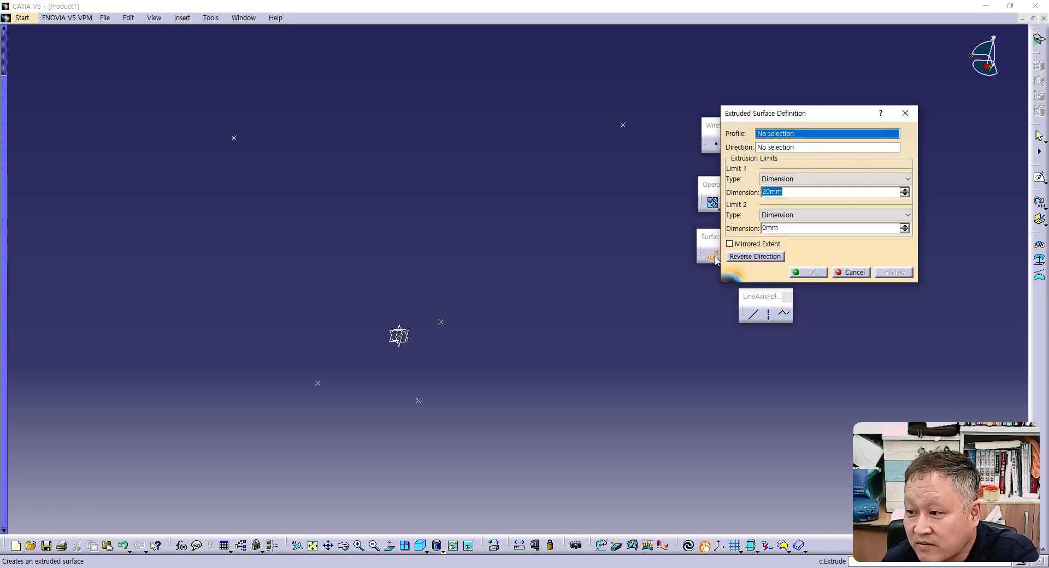
{"action": "left_click", "coordinate": [851, 273]}
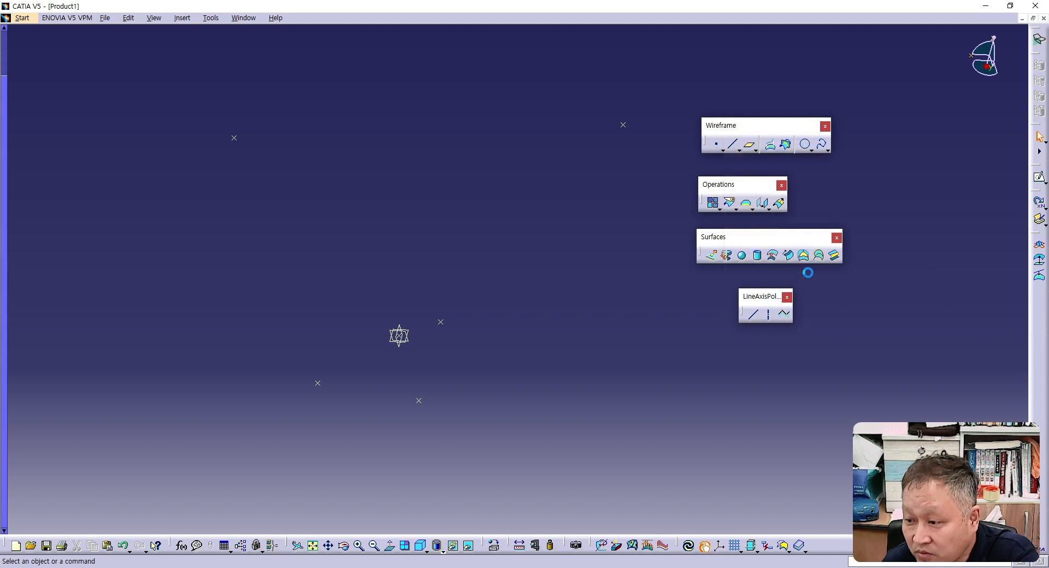
- Create a Point-Point line between the two lowest points, below the origin planes
{"action": "left_click", "coordinate": [756, 313]}
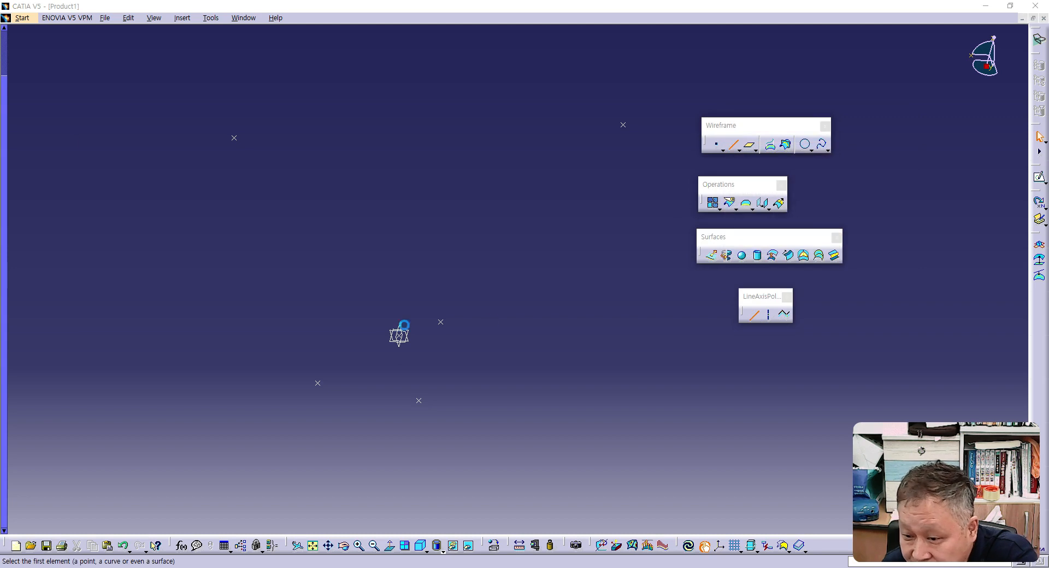
{"action": "left_click", "coordinate": [318, 384]}
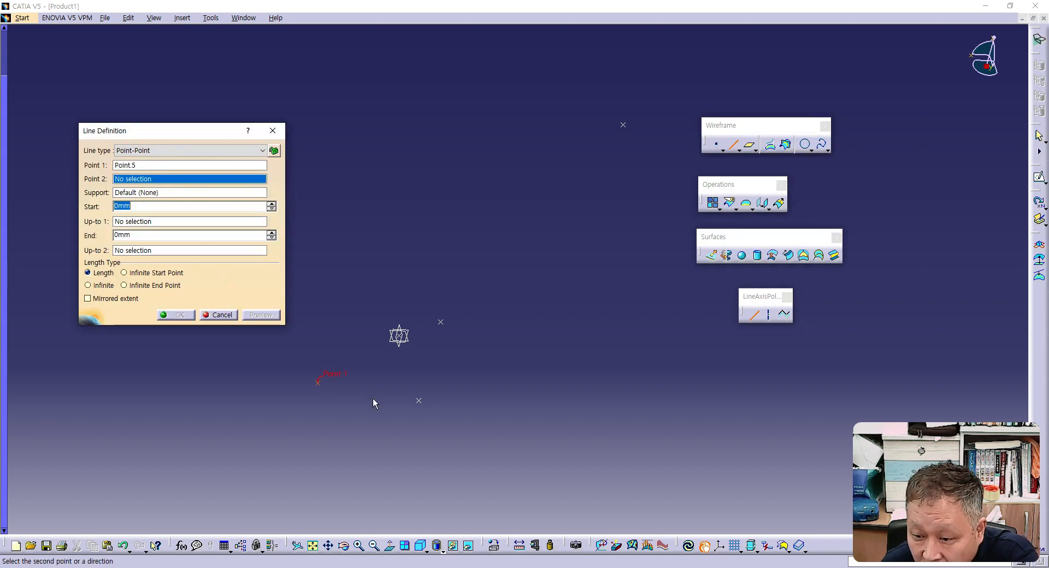
{"action": "left_click", "coordinate": [424, 406]}
{"action": "left_click", "coordinate": [178, 316]}
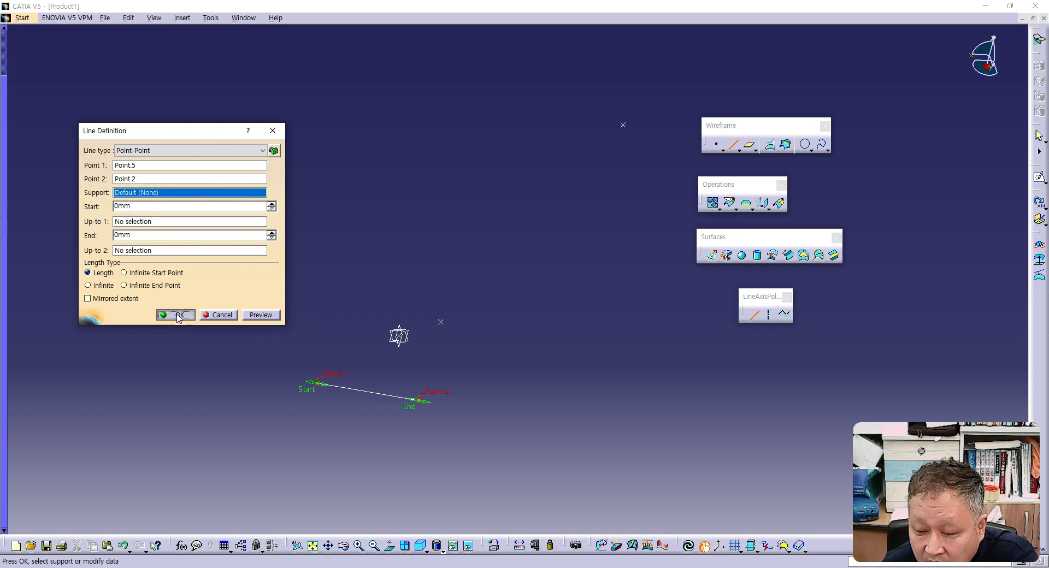
- Extrude the new line into a surface along the Z Component with Limit 1 at 100 mm, stretching that limit freehand to over twice the length
{"action": "left_click", "coordinate": [713, 257]}
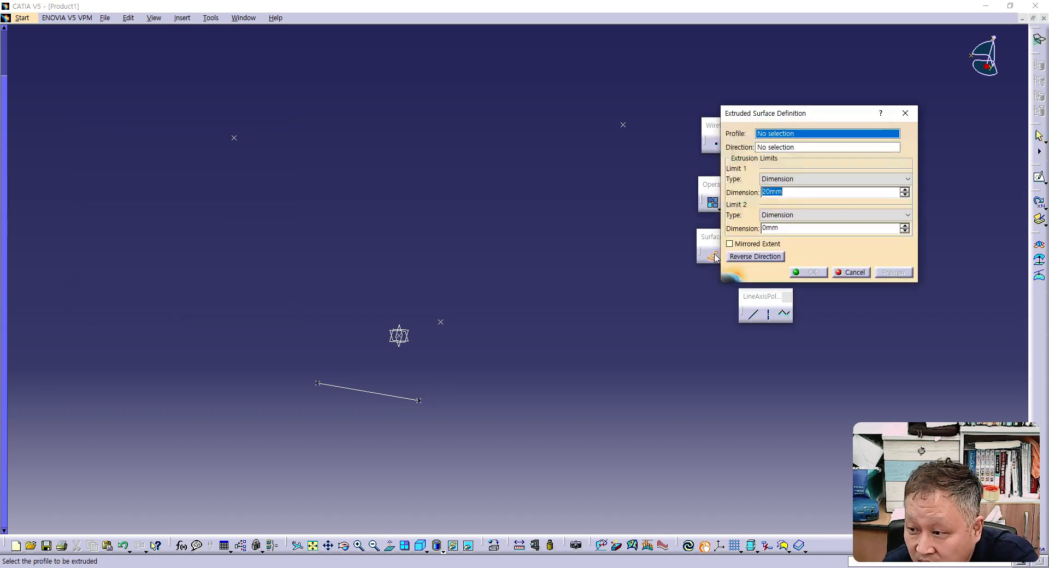
{"action": "left_click", "coordinate": [378, 392]}
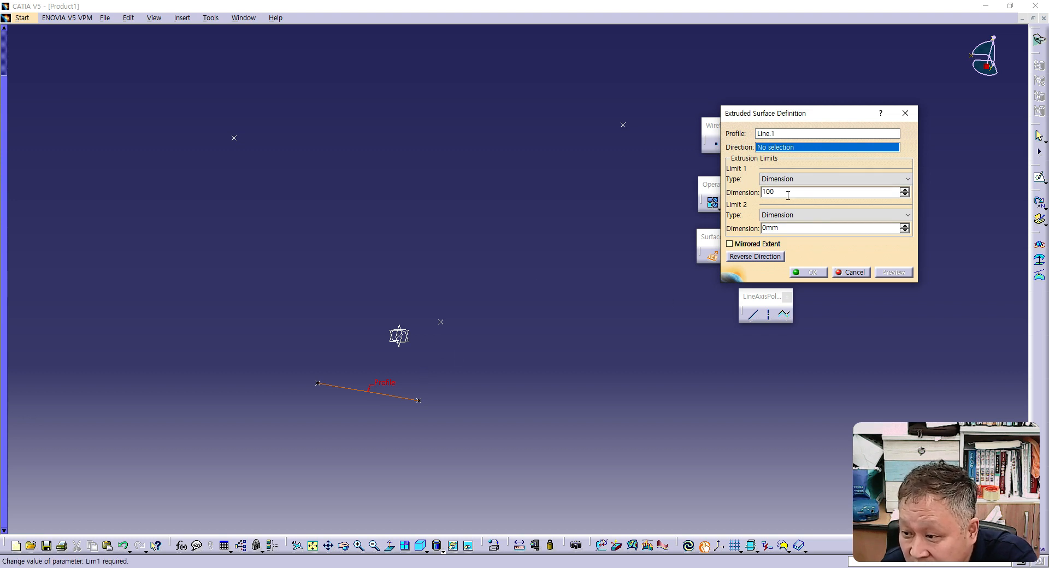
{"action": "right_click", "coordinate": [819, 150]}
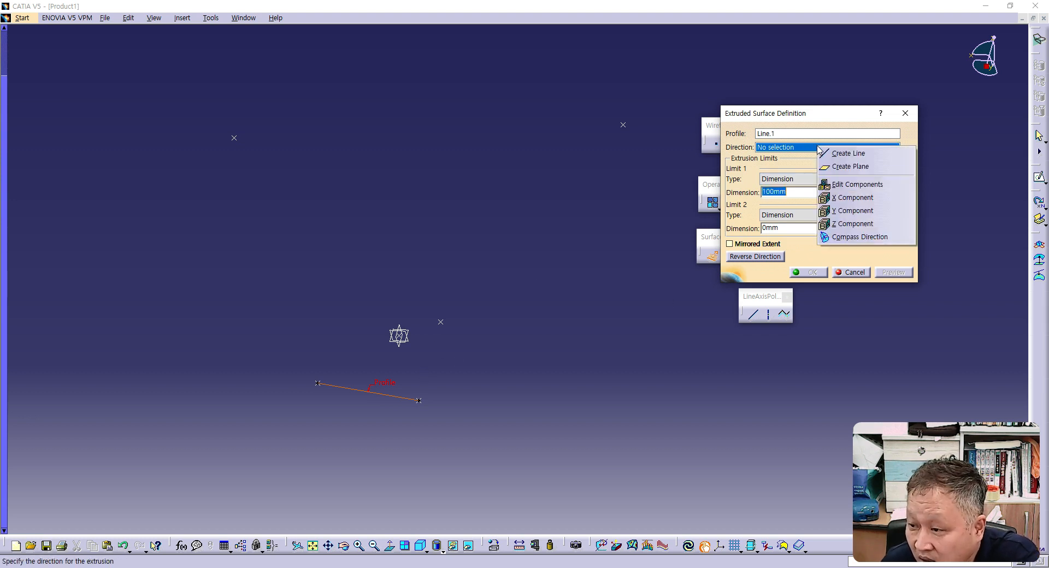
{"action": "left_click", "coordinate": [840, 225]}
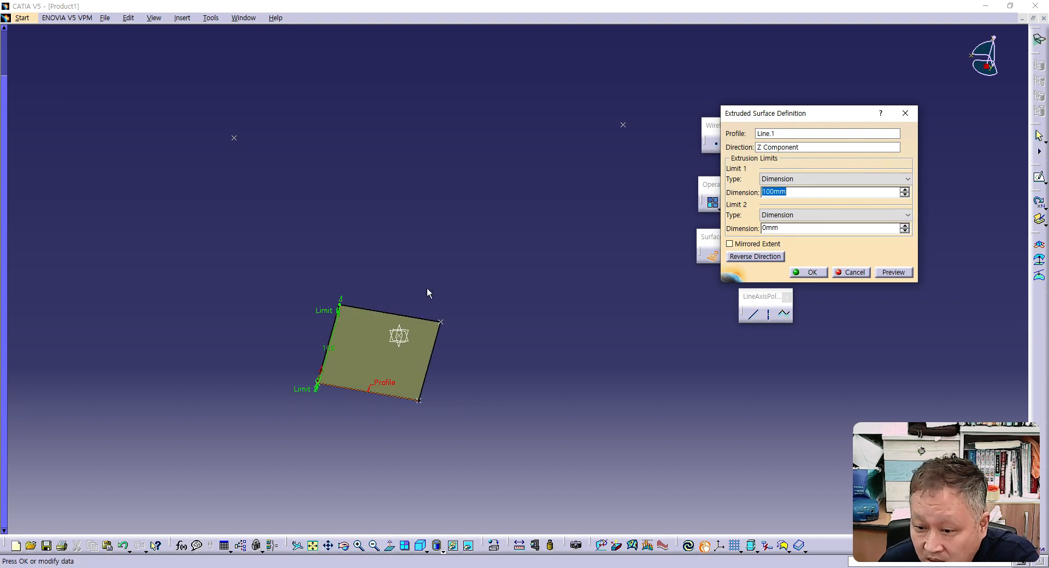
{"action": "left_click_drag", "start_coordinate": [340, 312], "coordinate": [370, 203]}
{"action": "left_click", "coordinate": [818, 275]}
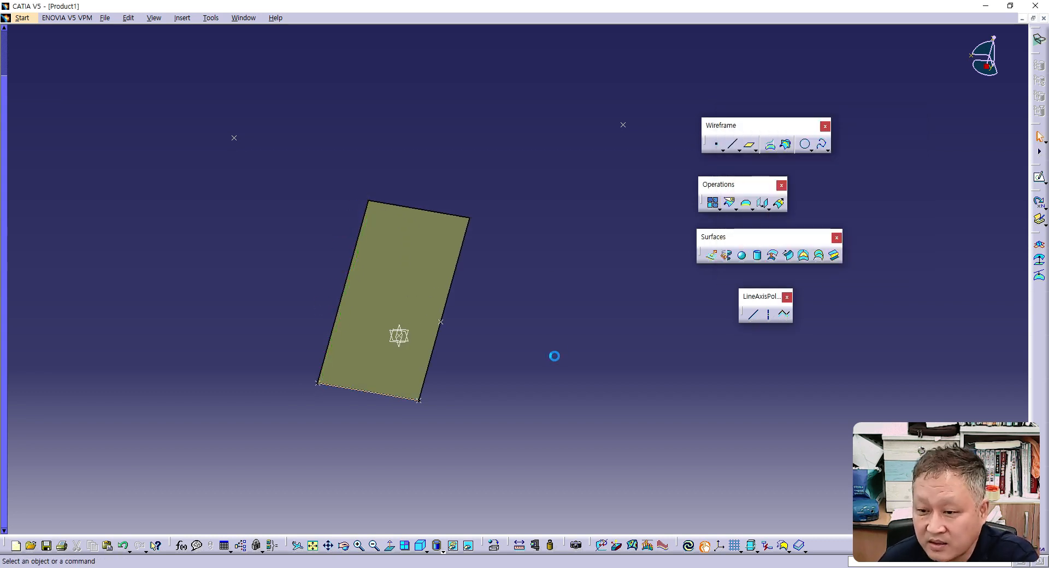
- Create a freehand On surface point near the extruded surface's upper edge, about 84 mm from its middle
{"action": "middle_click_drag", "start_coordinate": [558, 361], "coordinate": [530, 366]}
{"action": "middle_click_drag", "start_coordinate": [373, 333], "coordinate": [393, 242]}
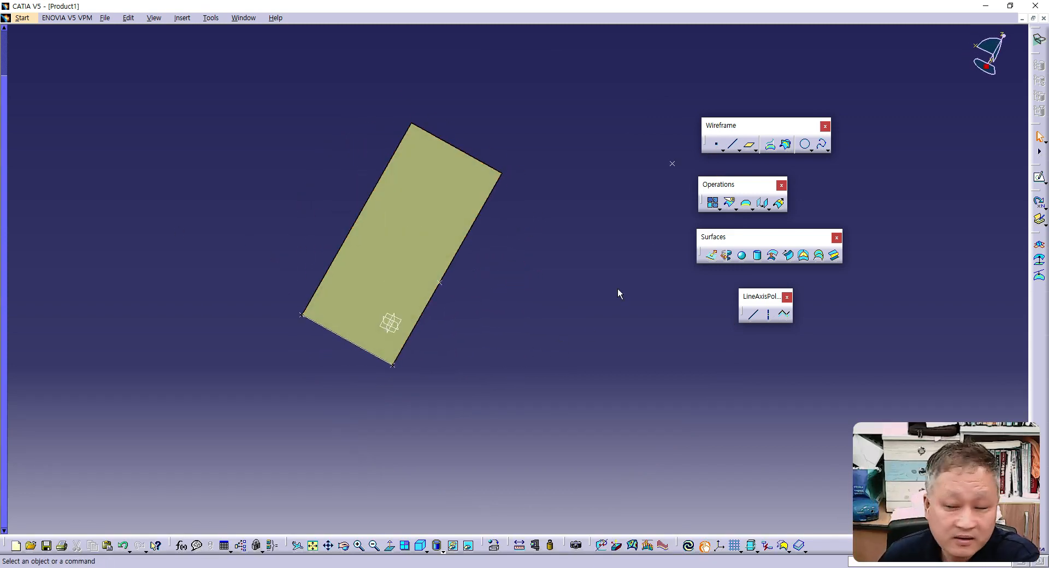
{"action": "left_click", "coordinate": [716, 144]}
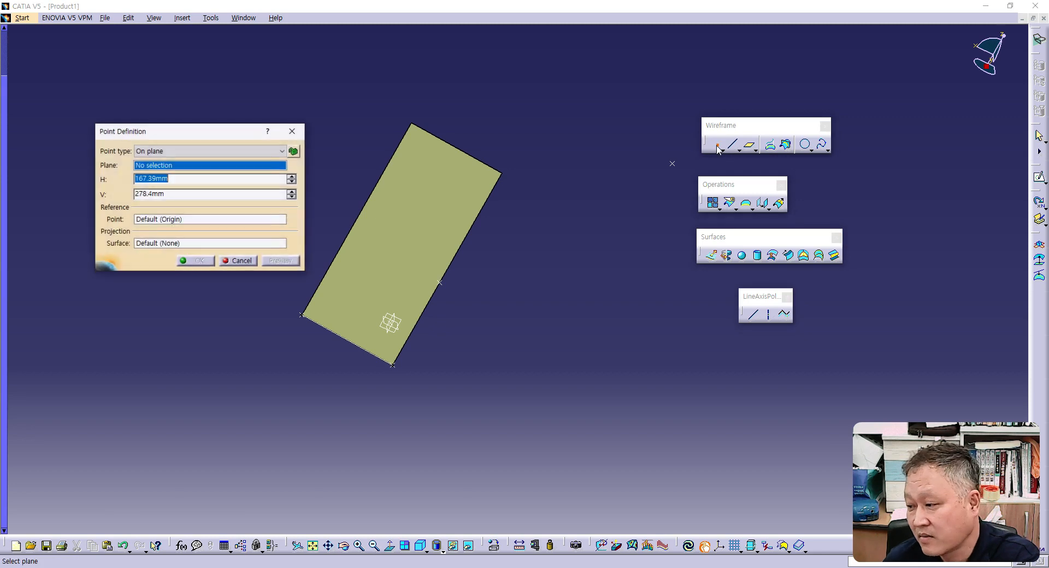
{"action": "left_click_drag", "start_coordinate": [213, 136], "coordinate": [626, 281]}
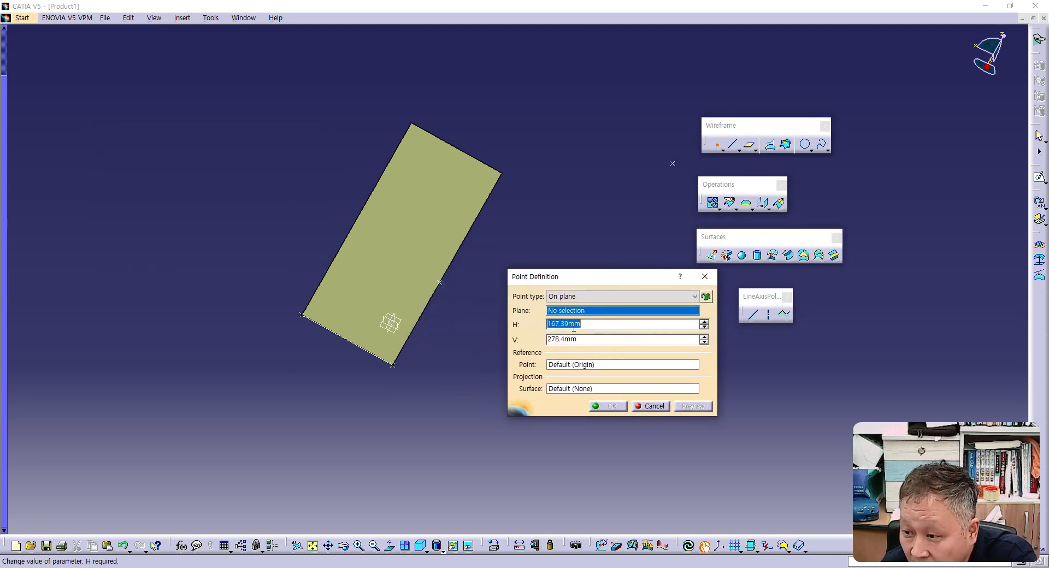
{"action": "left_click", "coordinate": [578, 297]}
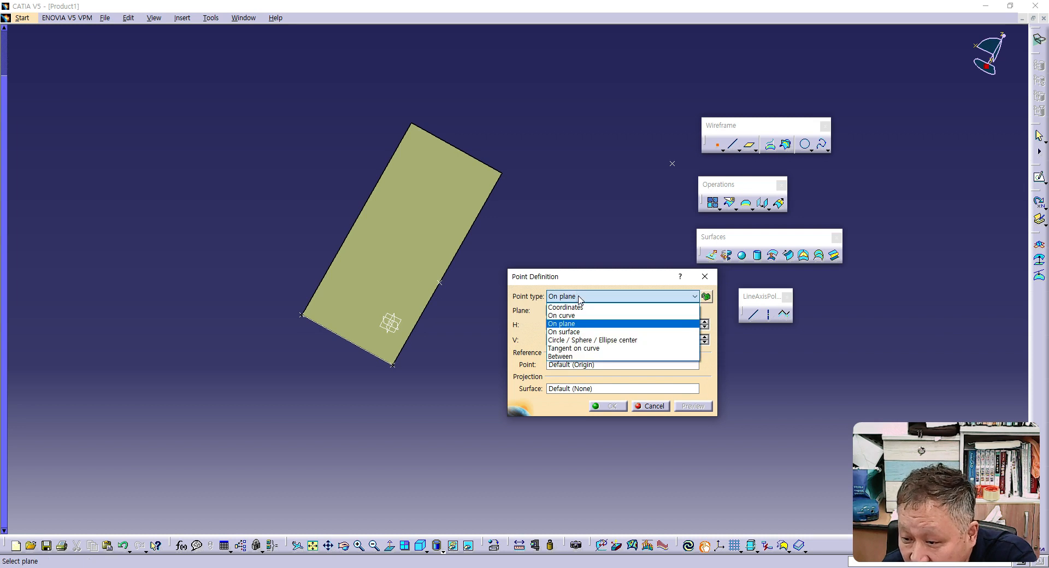
{"action": "left_click", "coordinate": [592, 333]}
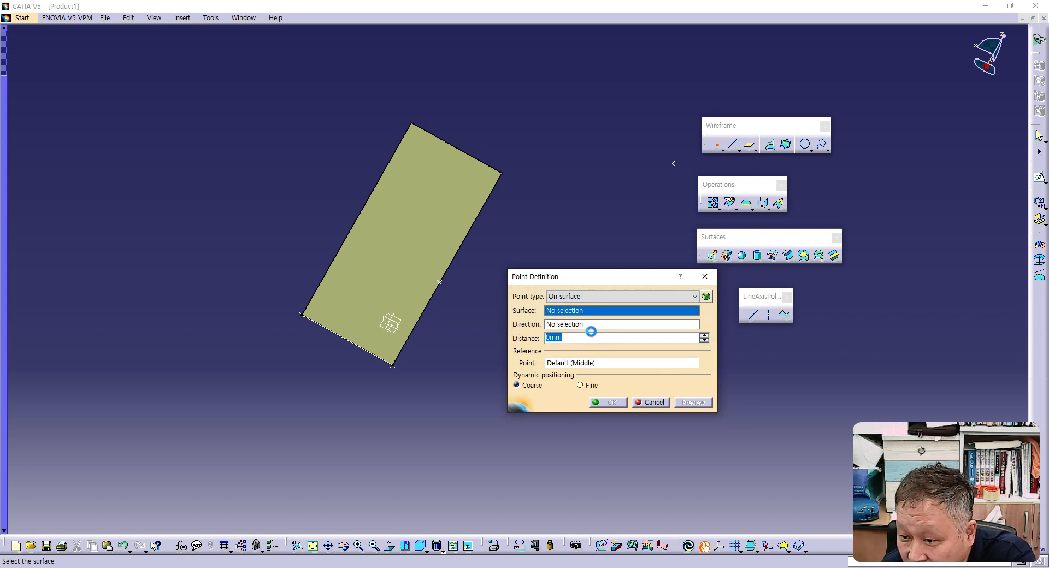
{"action": "left_click", "coordinate": [387, 248]}
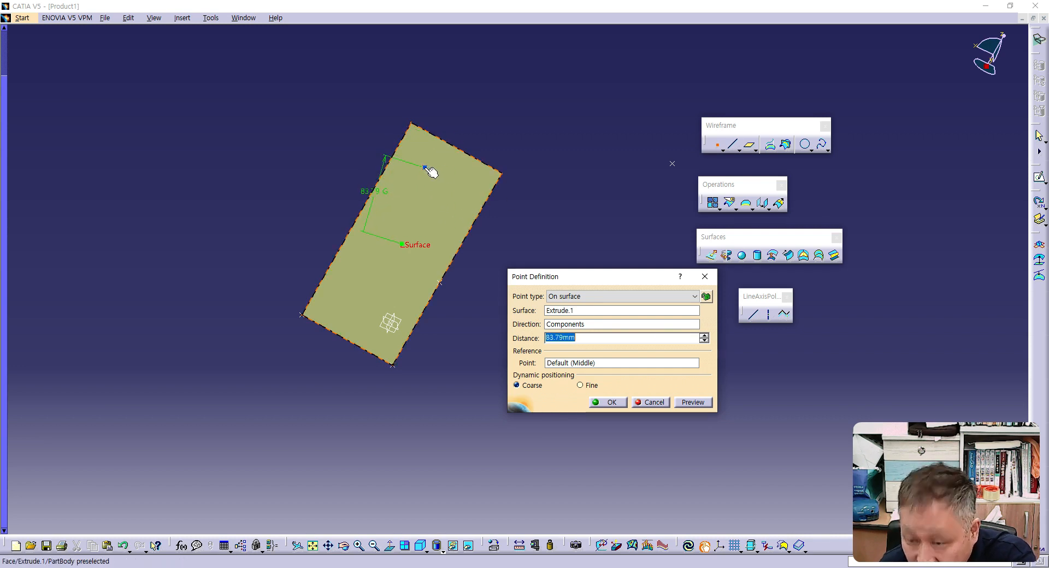
{"action": "left_click", "coordinate": [427, 169]}
{"action": "left_click", "coordinate": [686, 404]}
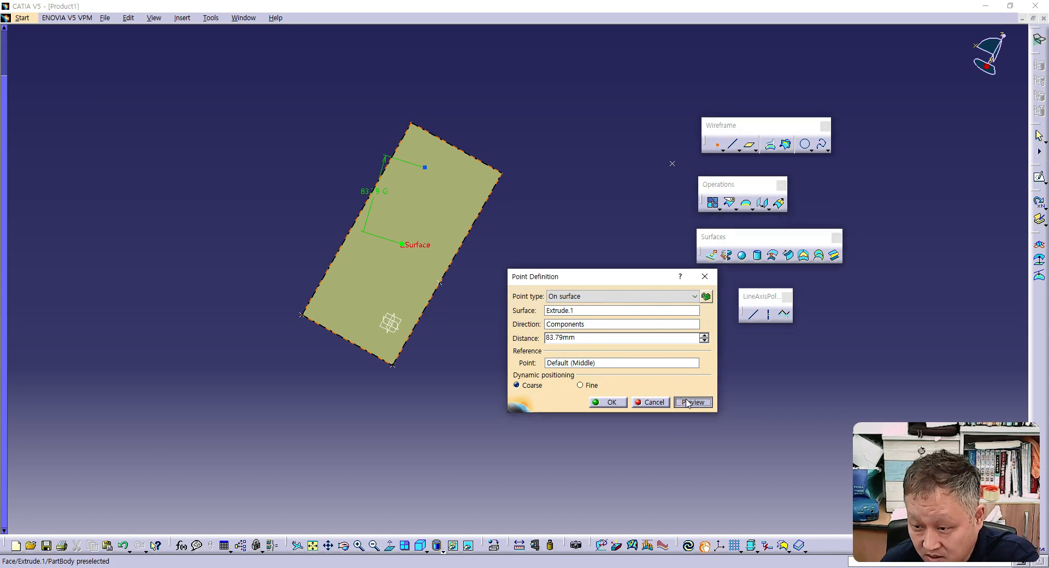
{"action": "left_click", "coordinate": [608, 402]}
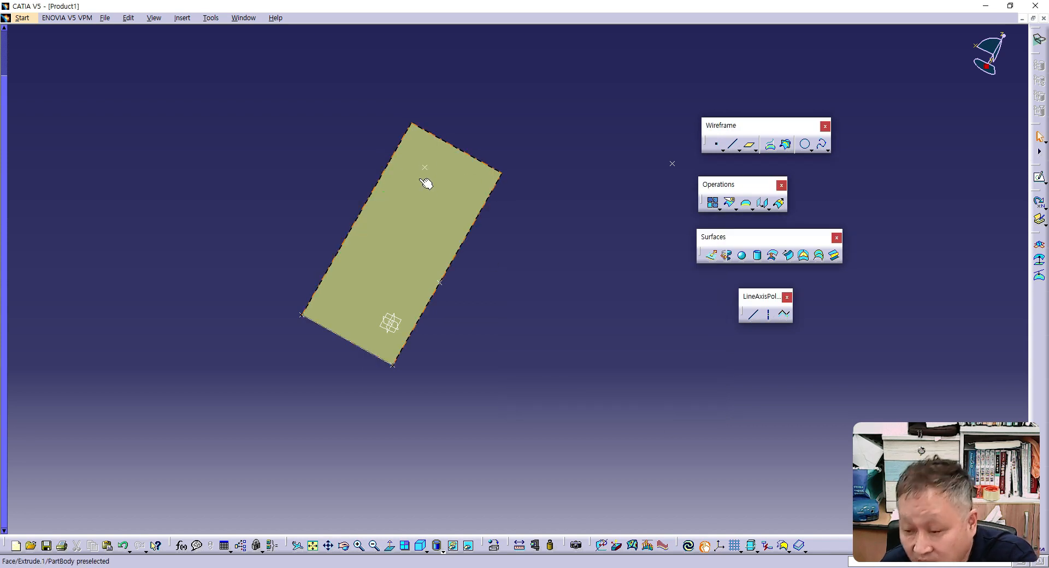
- Create a second freehand On surface point just below the surface's middle, at a distance of about 26 mm
{"action": "left_click", "coordinate": [717, 148]}
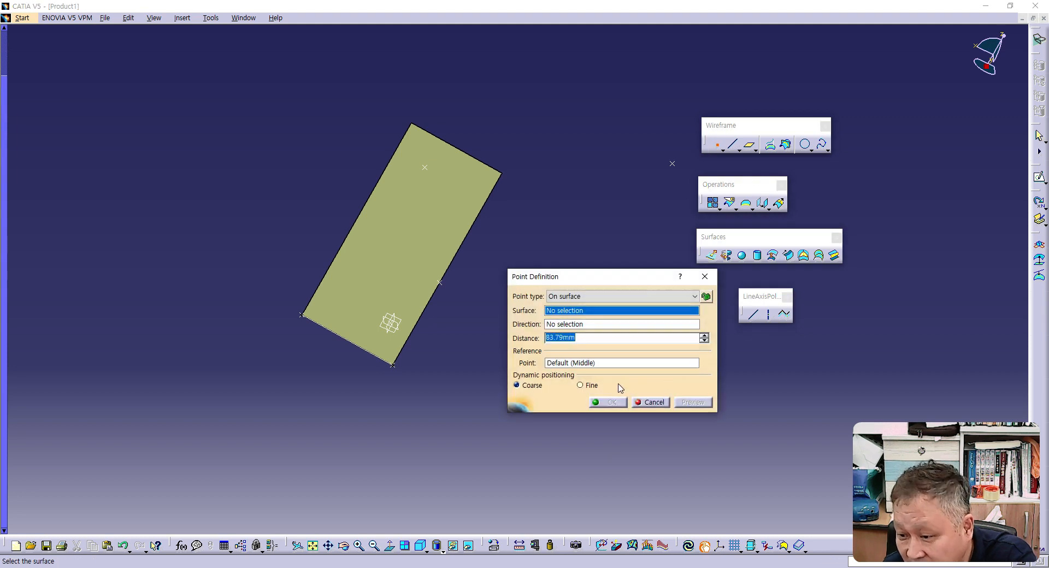
{"action": "left_click", "coordinate": [411, 244]}
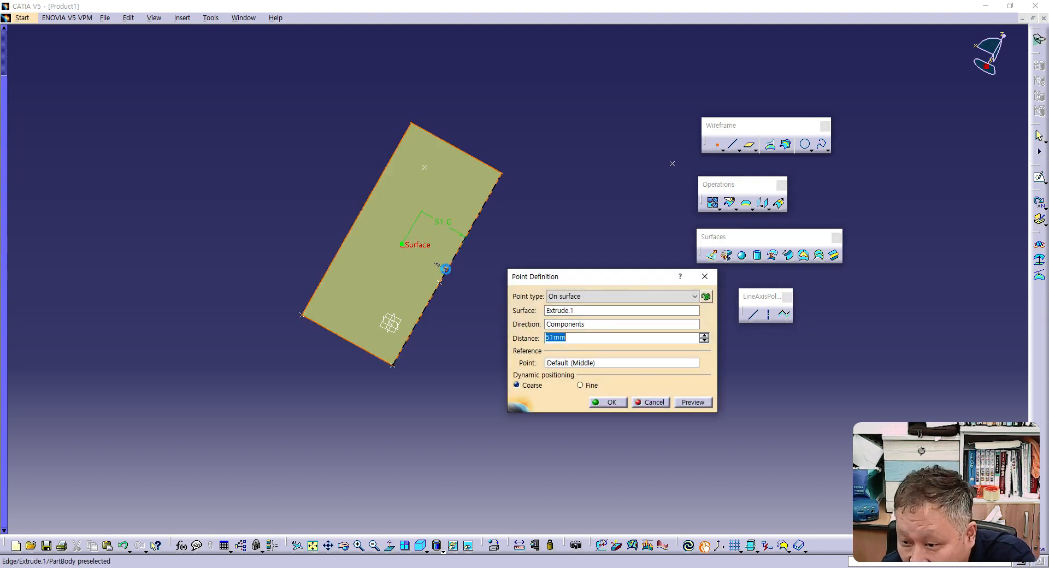
{"action": "left_click", "coordinate": [418, 267]}
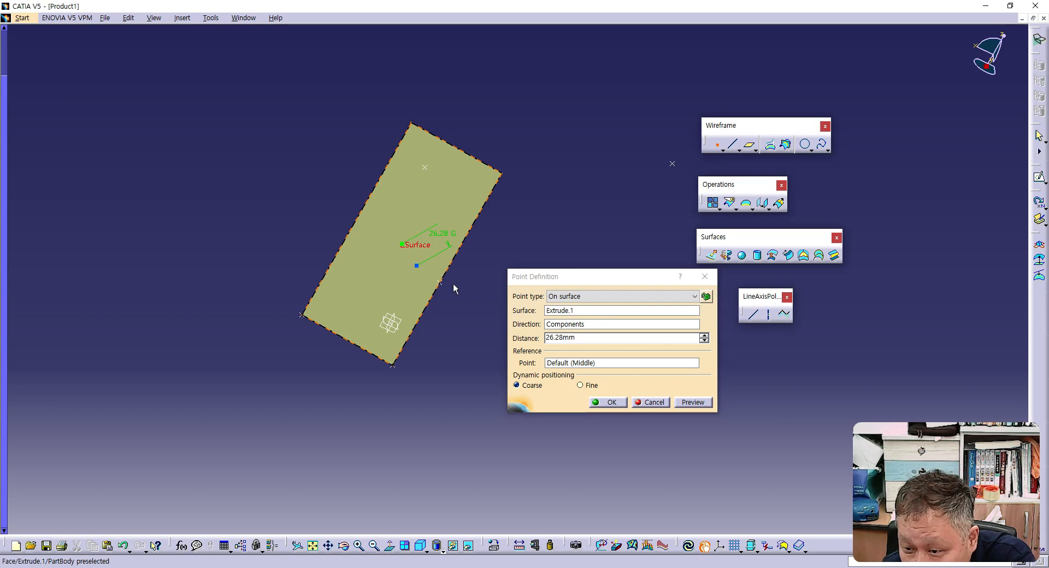
{"action": "left_click", "coordinate": [608, 402]}
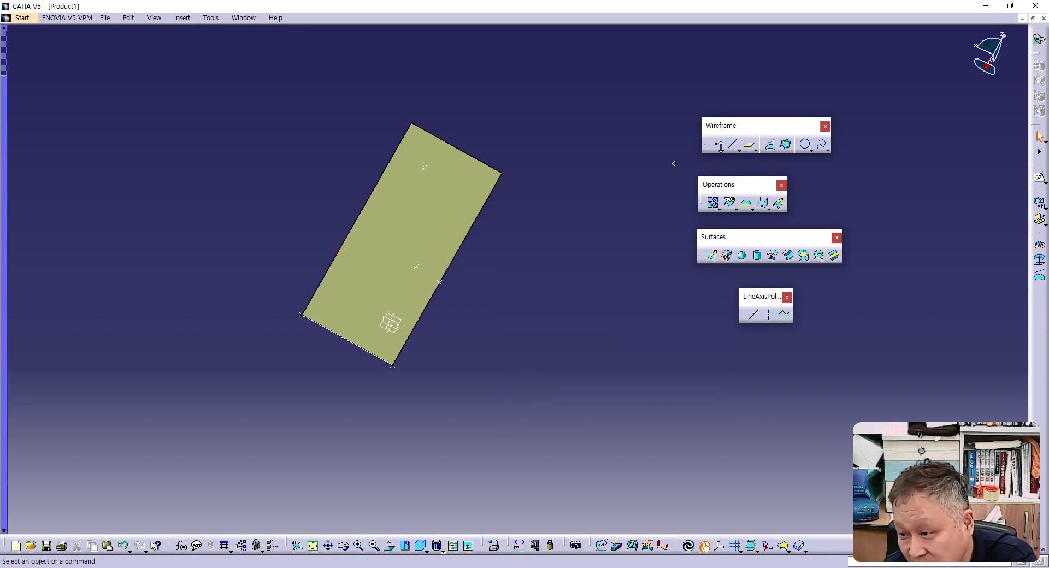
- Create an On surface point near the surface's lower edge, using the Z Component direction at about -105 mm from the middle
{"action": "left_click", "coordinate": [721, 145]}
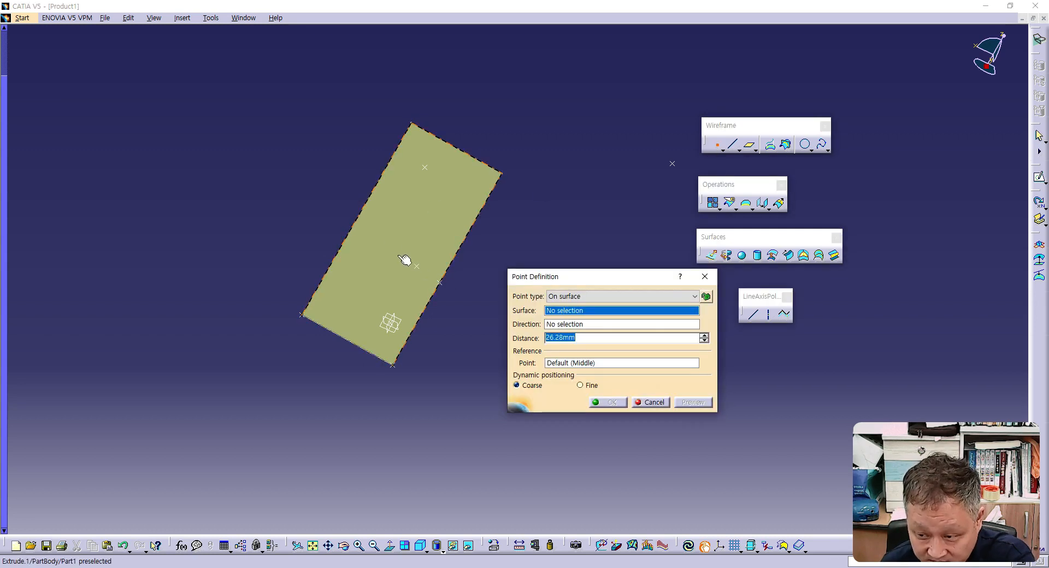
{"action": "left_click", "coordinate": [394, 244]}
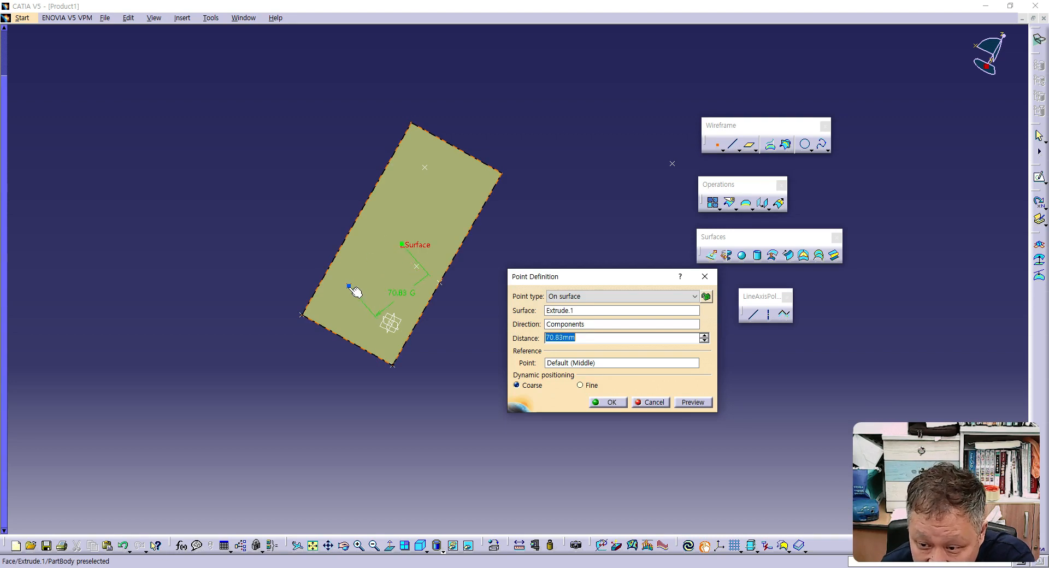
{"action": "left_click", "coordinate": [410, 303]}
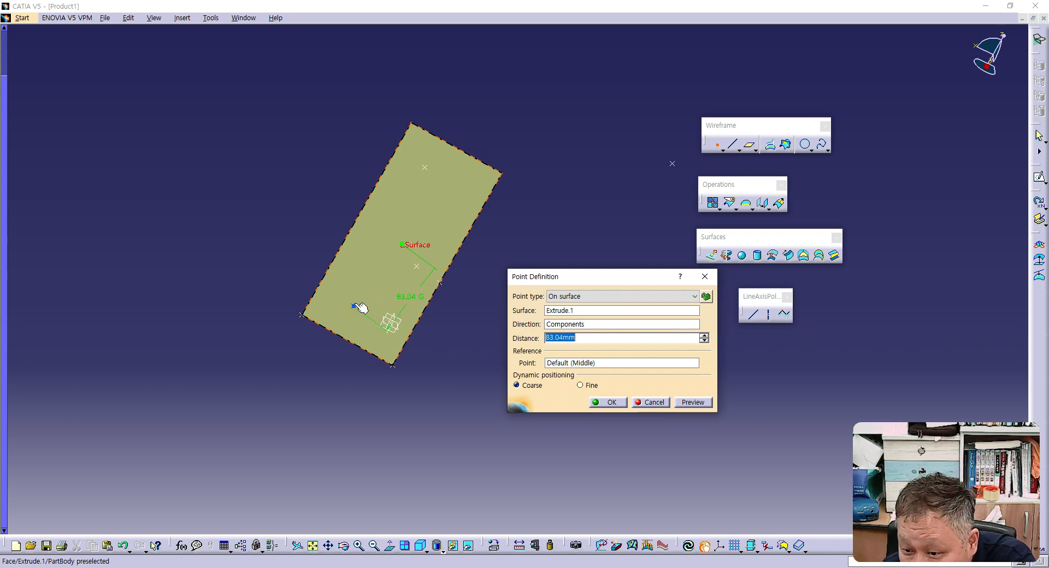
{"action": "left_click", "coordinate": [590, 327]}
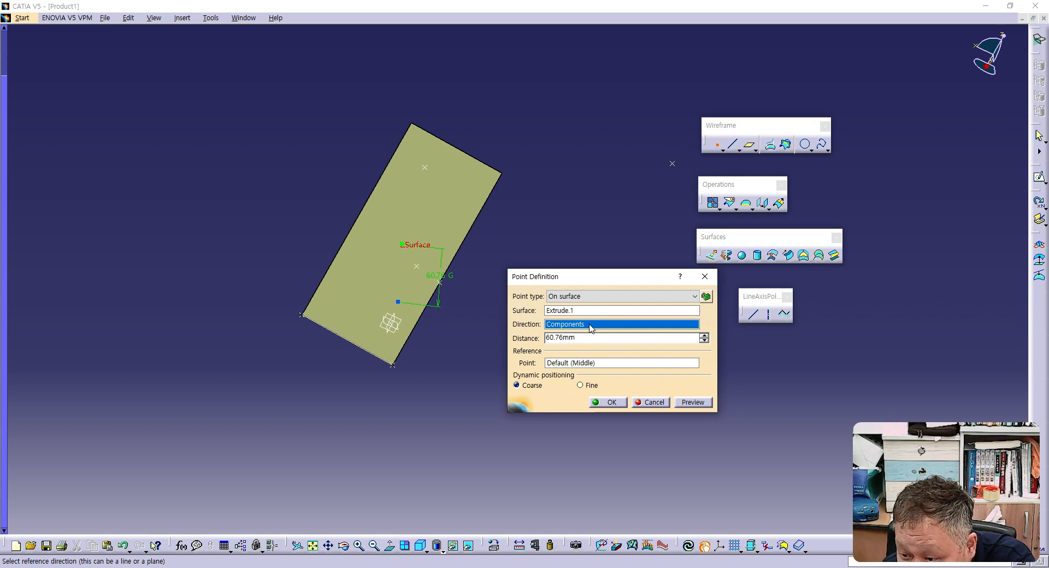
{"action": "right_click", "coordinate": [590, 328]}
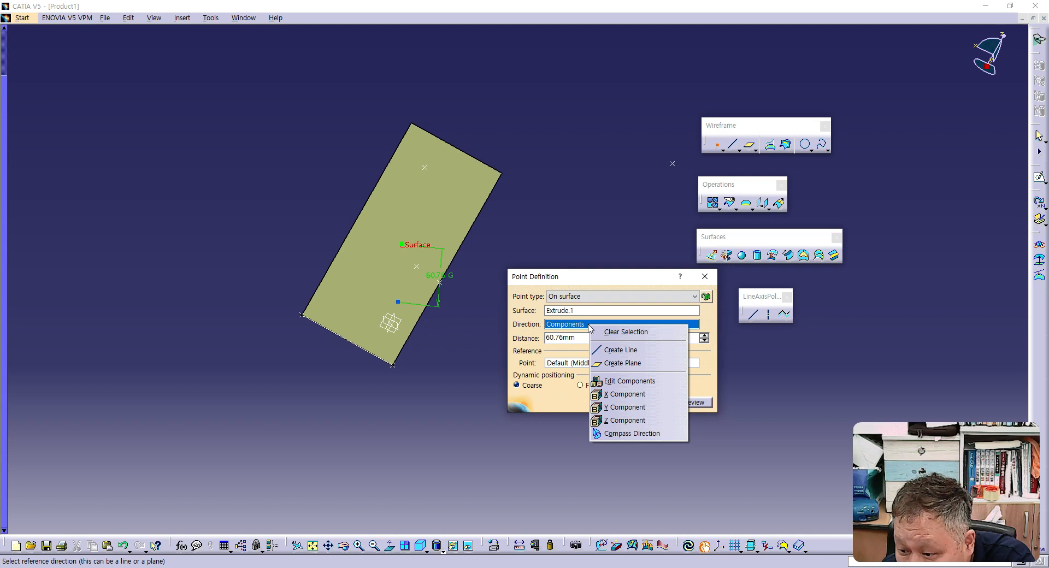
{"action": "left_click", "coordinate": [617, 421]}
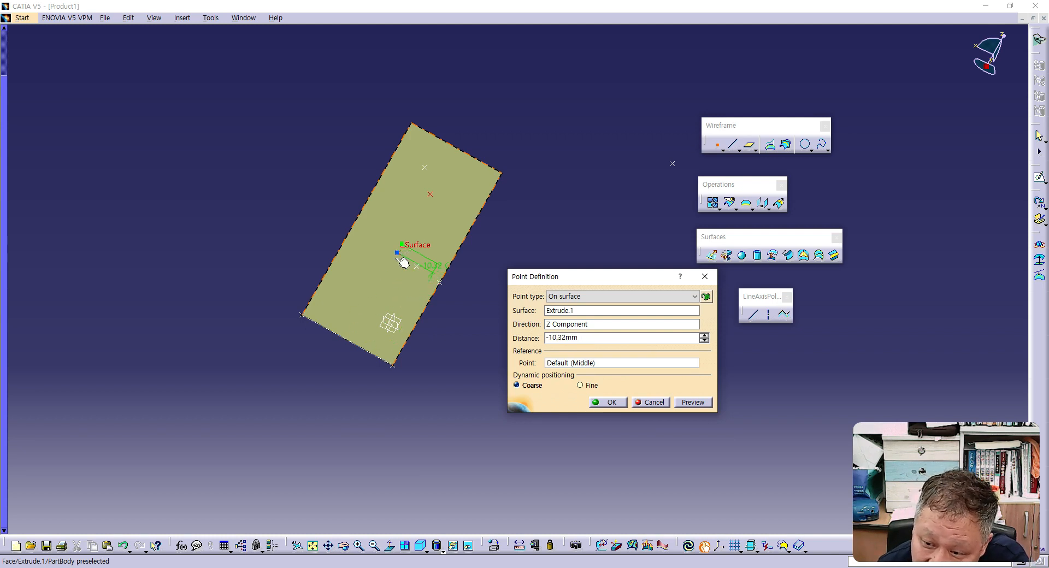
{"action": "left_click", "coordinate": [353, 330]}
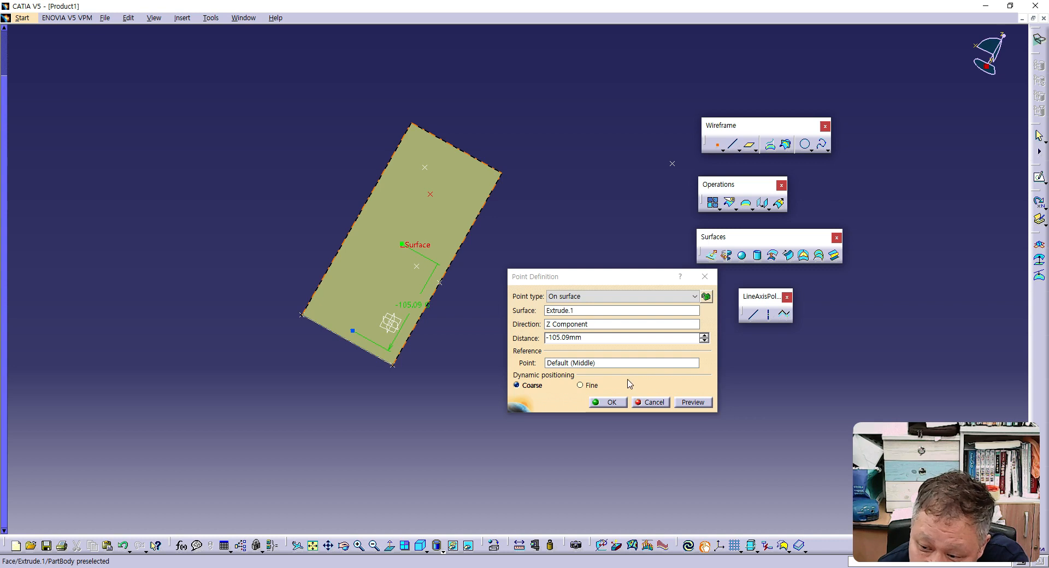
{"action": "left_click", "coordinate": [621, 401]}
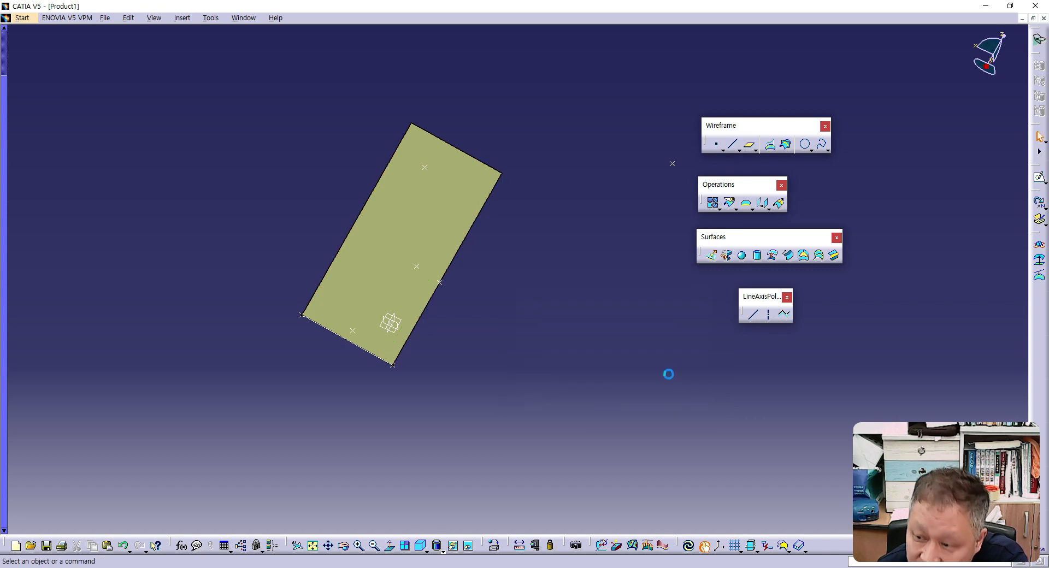
- Create an On surface point just above and left of the extruded surface's middle, using the X Component direction at about 21.5 mm
{"action": "left_click", "coordinate": [718, 145]}
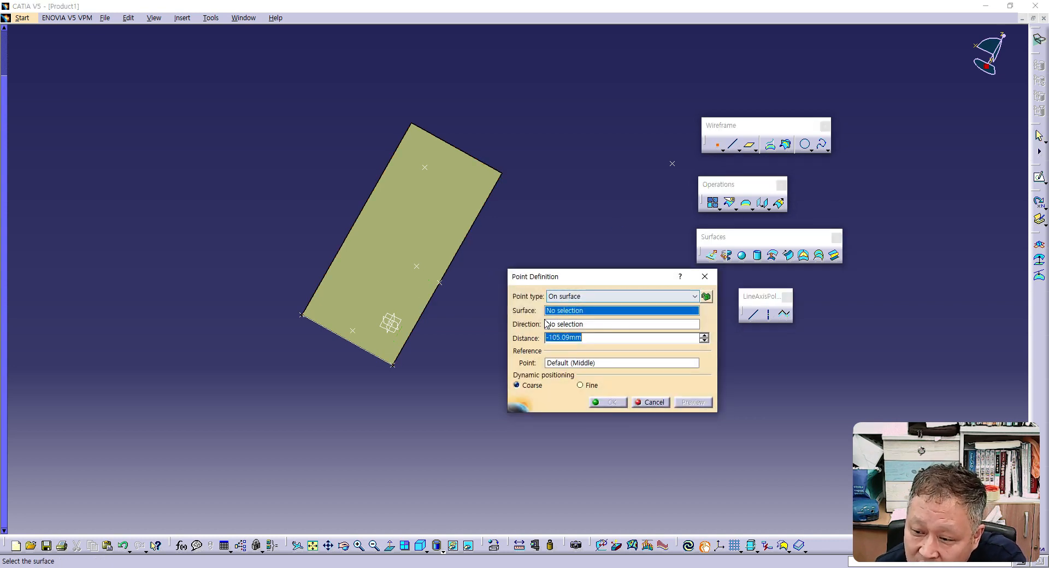
{"action": "right_click", "coordinate": [561, 313]}
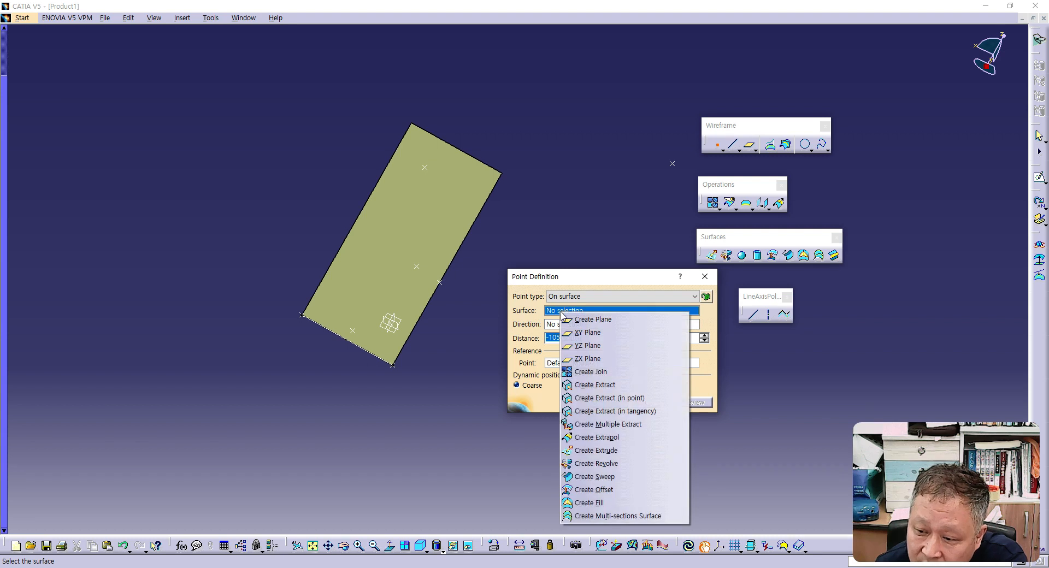
{"action": "left_click", "coordinate": [356, 276]}
{"action": "left_click", "coordinate": [360, 278]}
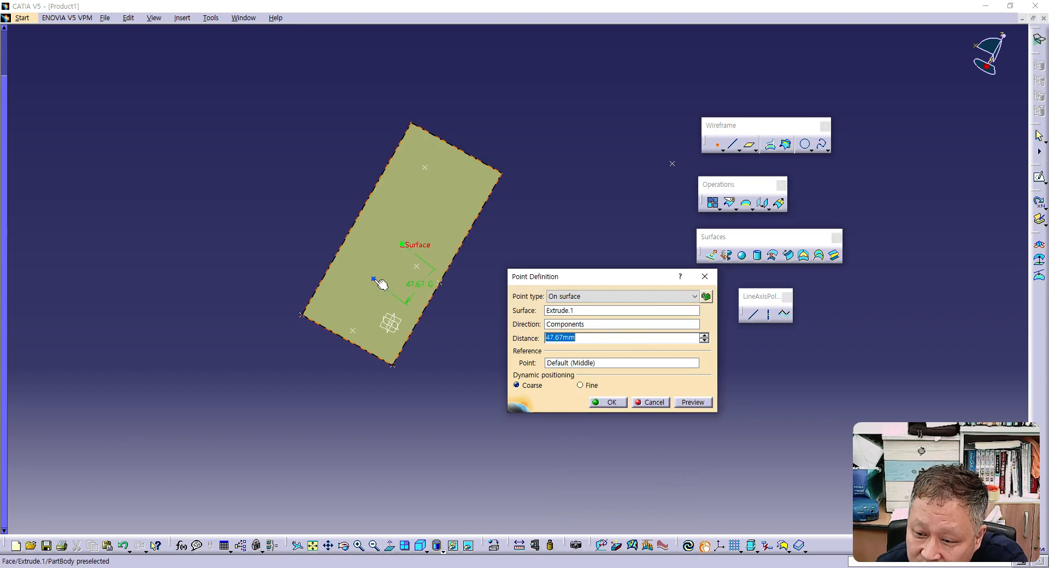
{"action": "left_click", "coordinate": [592, 325]}
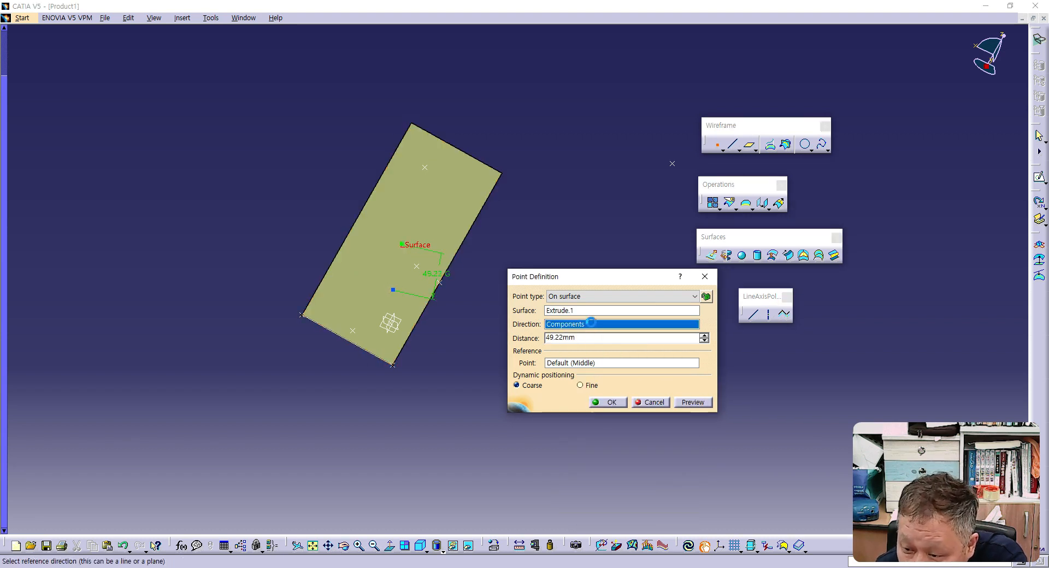
{"action": "right_click", "coordinate": [593, 325]}
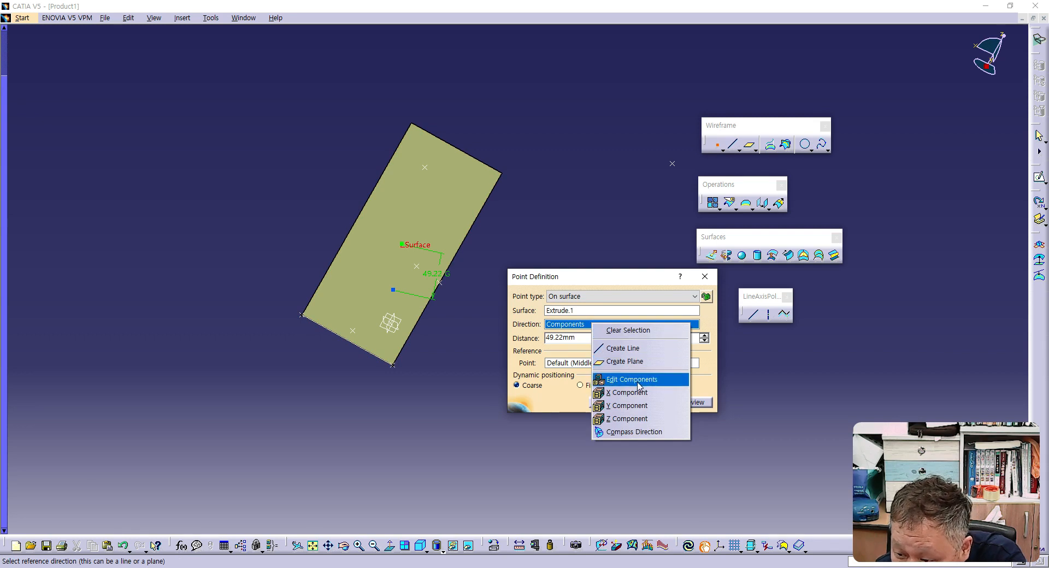
{"action": "left_click", "coordinate": [604, 393]}
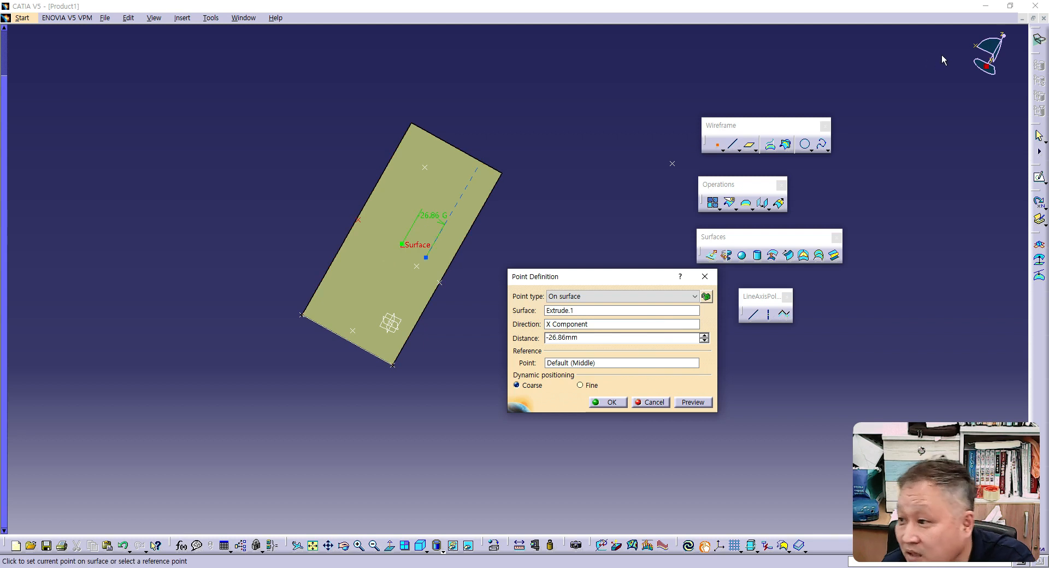
{"action": "left_click", "coordinate": [396, 209]}
{"action": "left_click", "coordinate": [382, 233]}
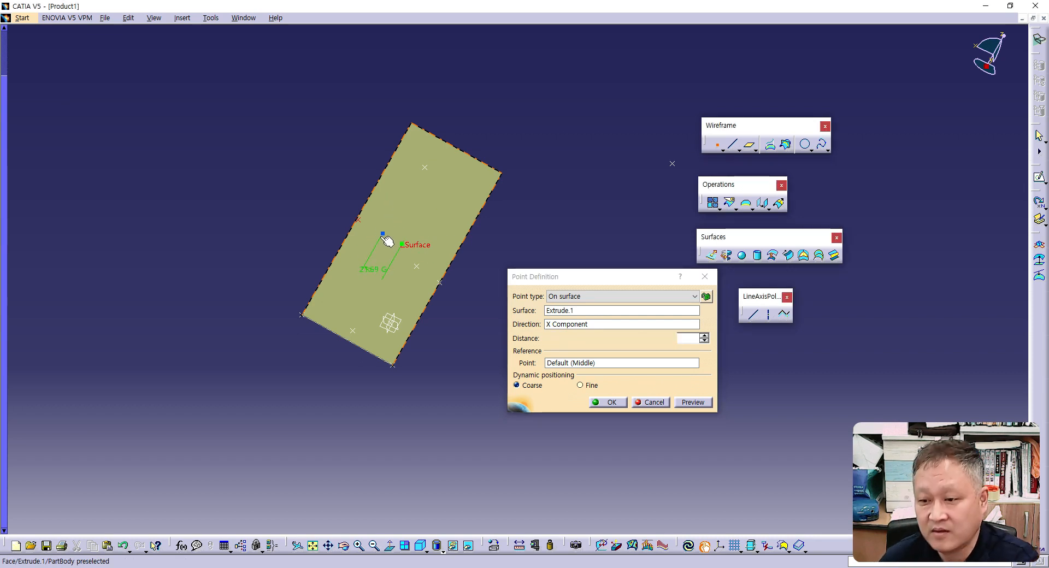
{"action": "left_click", "coordinate": [383, 234]}
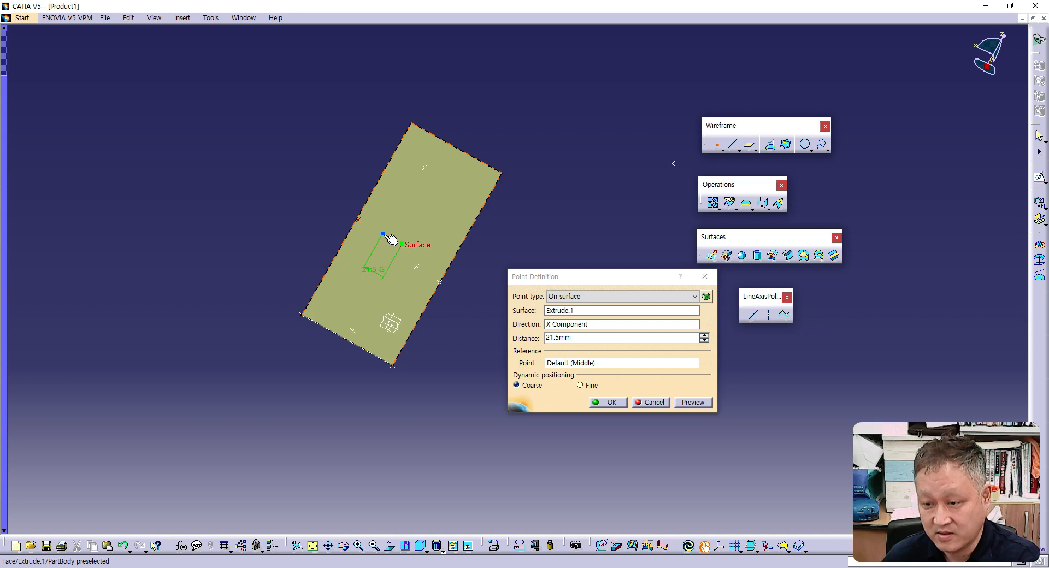
{"action": "left_click", "coordinate": [608, 403]}
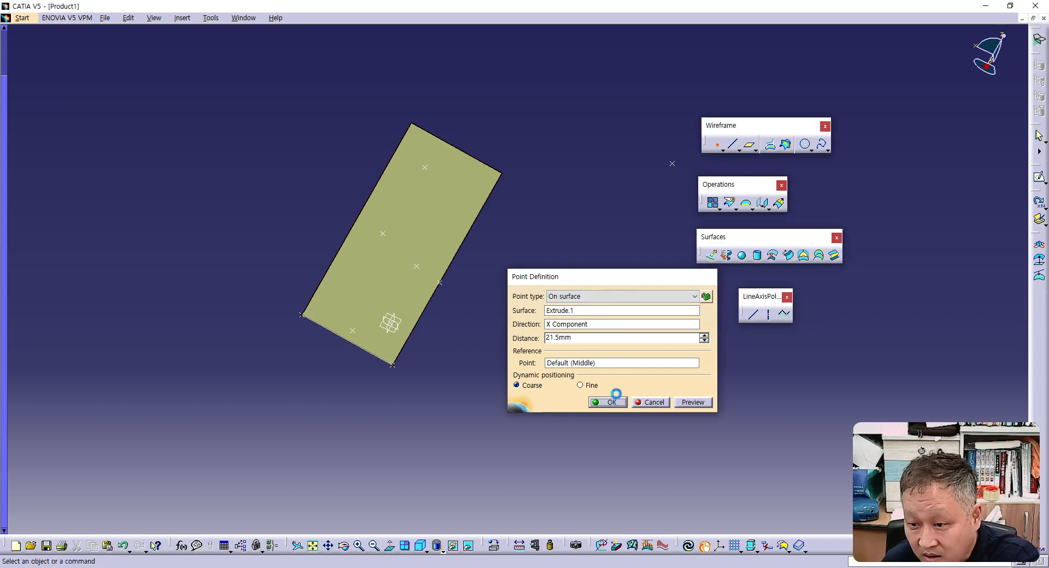
- Create an On surface point close to the extruded surface's middle, using the Y Component direction with a distance of 10 mm
{"action": "left_click", "coordinate": [716, 144]}
{"action": "left_click", "coordinate": [443, 239]}
{"action": "right_click", "coordinate": [576, 326]}
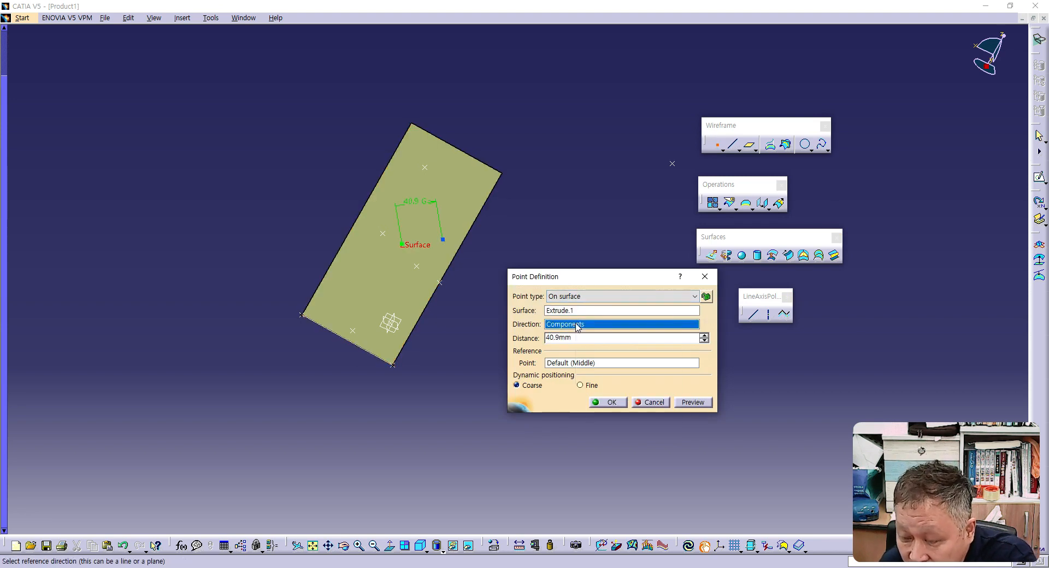
{"action": "left_click", "coordinate": [608, 407]}
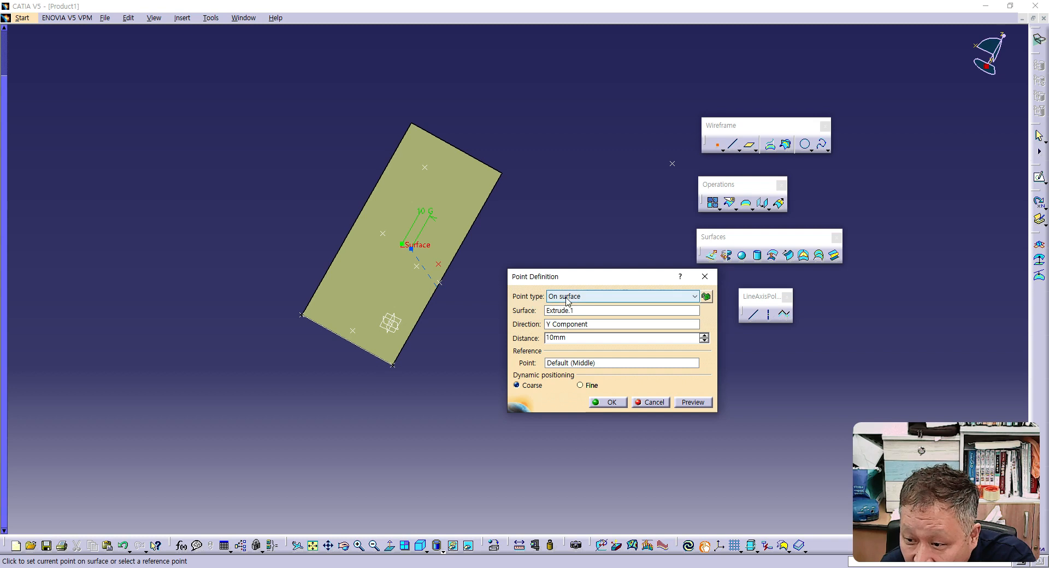
{"action": "left_click", "coordinate": [571, 311]}
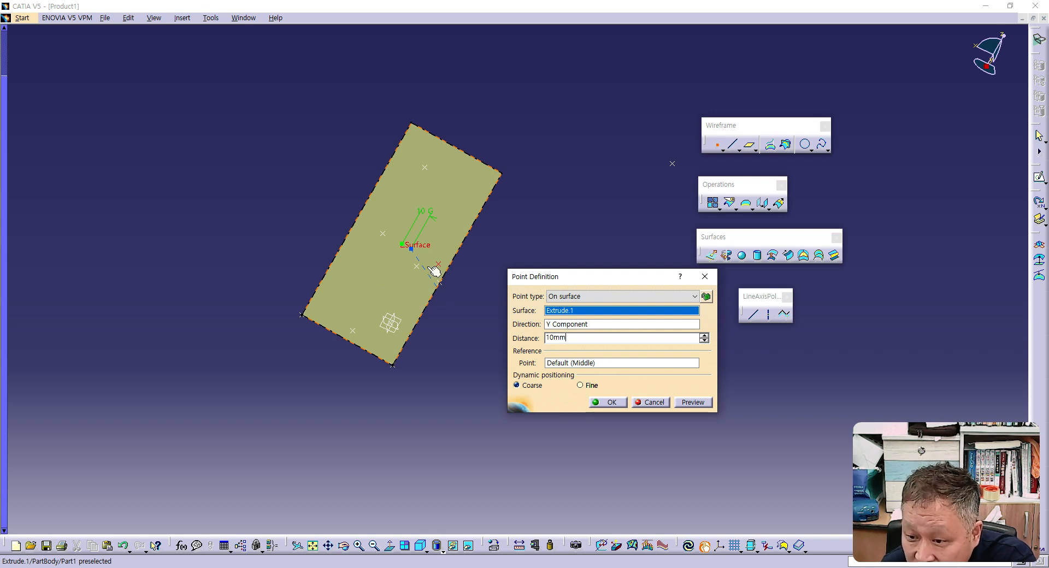
{"action": "left_click", "coordinate": [692, 403]}
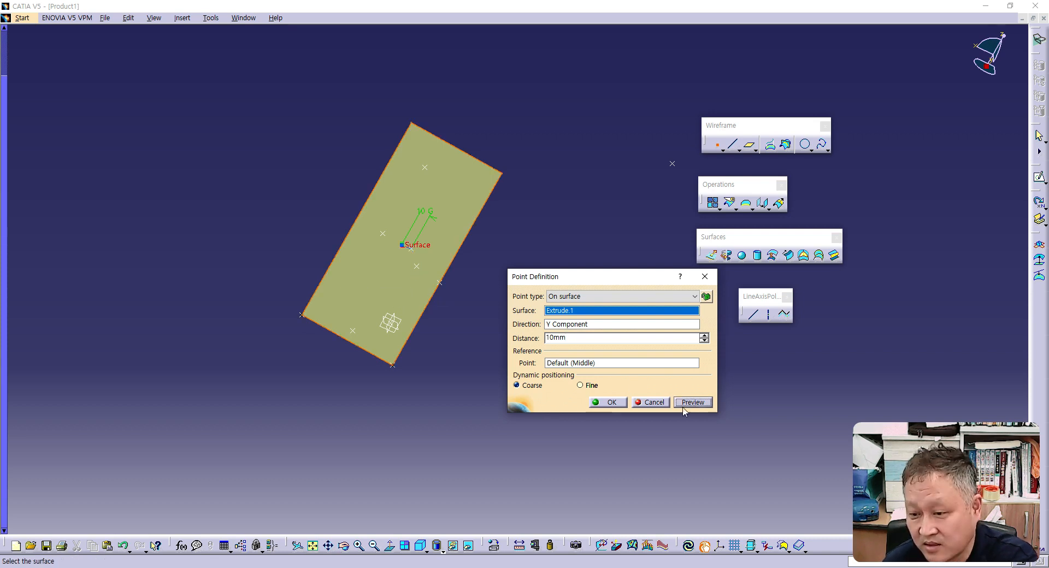
{"action": "left_click", "coordinate": [625, 403]}
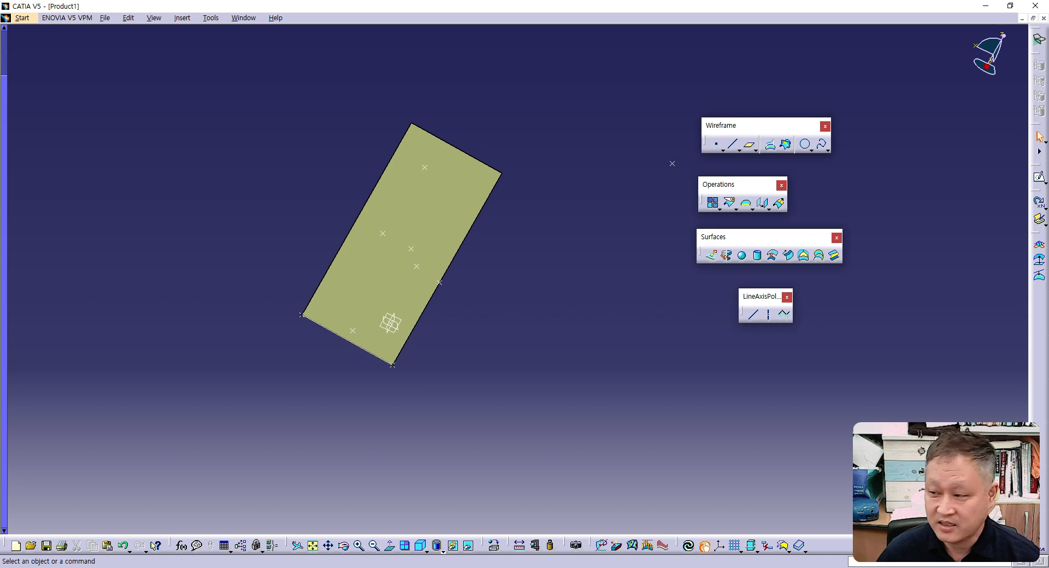
- Review the Wireframe Toolbar – Point slide in PowerPoint for the remaining point types, and return to CATIA
{"action": "left_click_drag", "start_coordinate": [0, 49], "coordinate": [540, 15]}
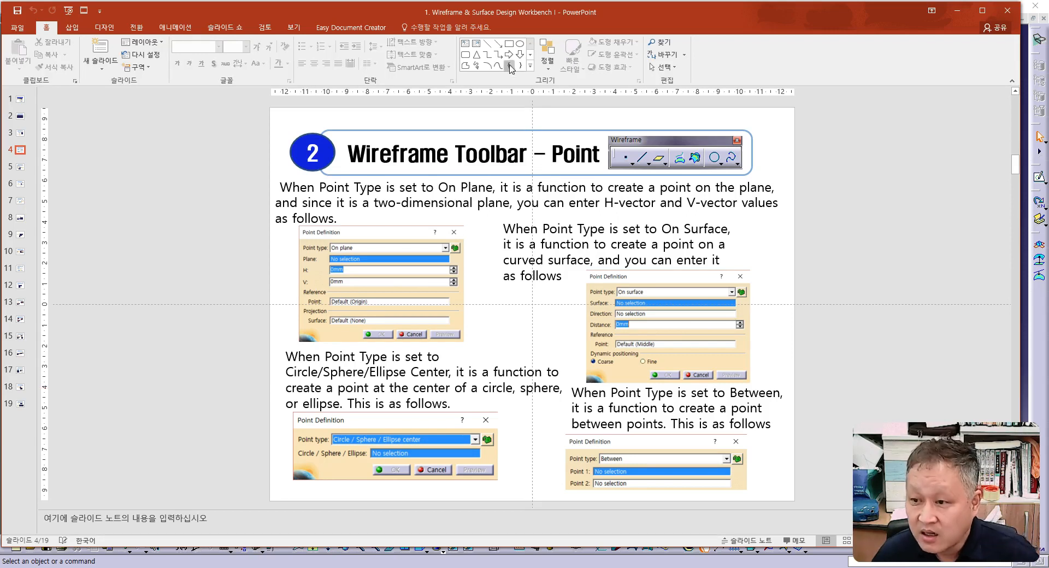
{"action": "left_click_drag", "start_coordinate": [513, 14], "coordinate": [0, 14]}
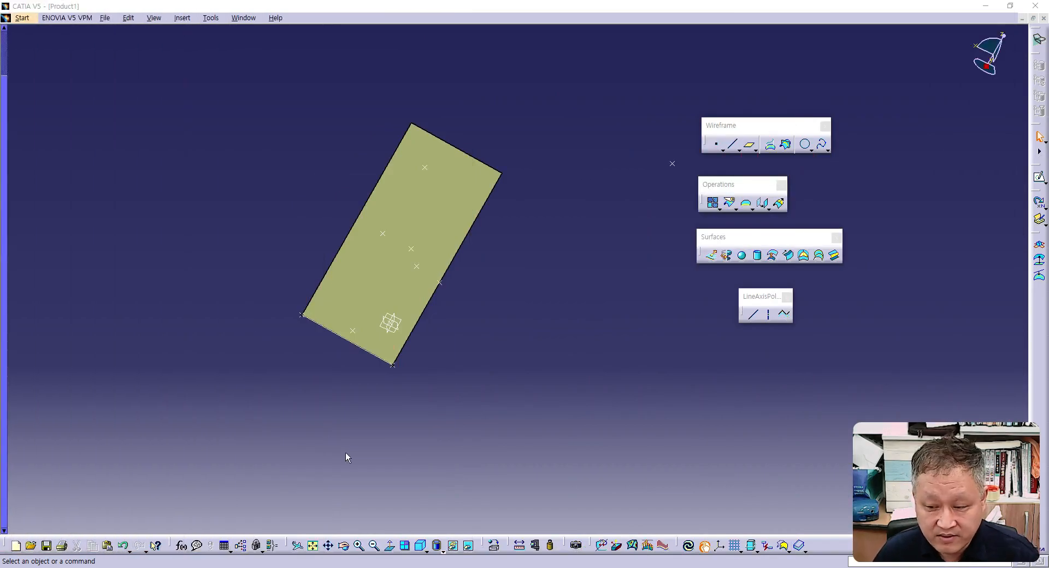
- Delete the extruded surface together with all its children
{"action": "left_click", "coordinate": [352, 301]}
{"action": "key", "text": "Delete"}
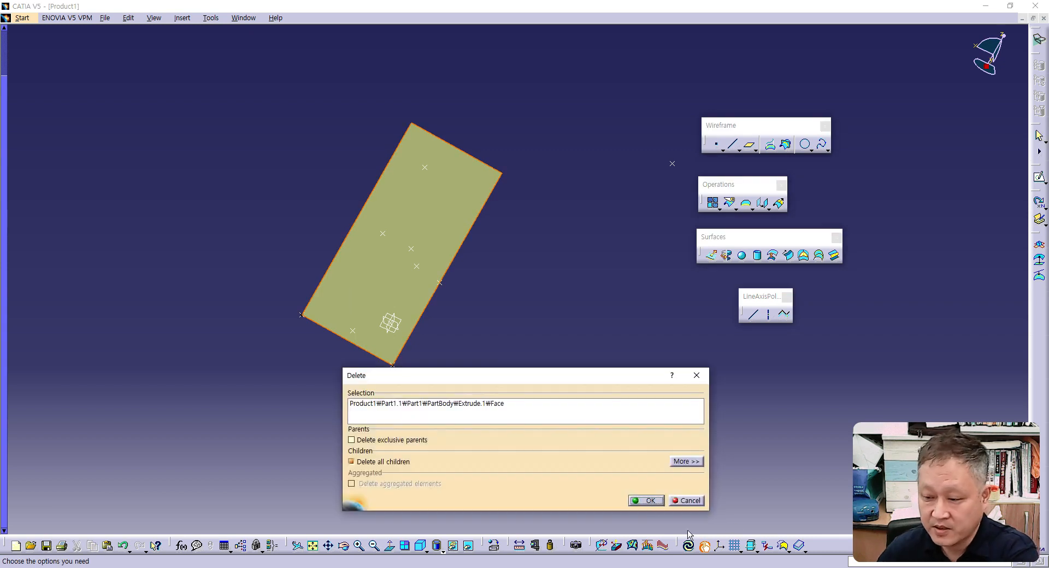
{"action": "left_click", "coordinate": [650, 500]}
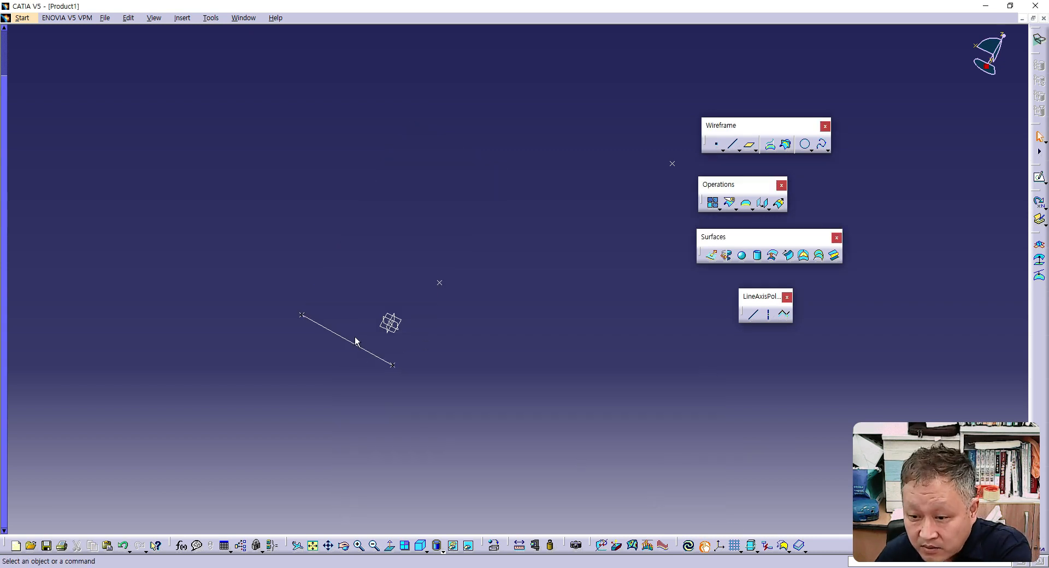
- Create a whole Center and radius circle of radius 200 mm around Point.3, with the YZ plane as support
{"action": "middle_click_drag", "start_coordinate": [510, 363], "coordinate": [479, 361]}
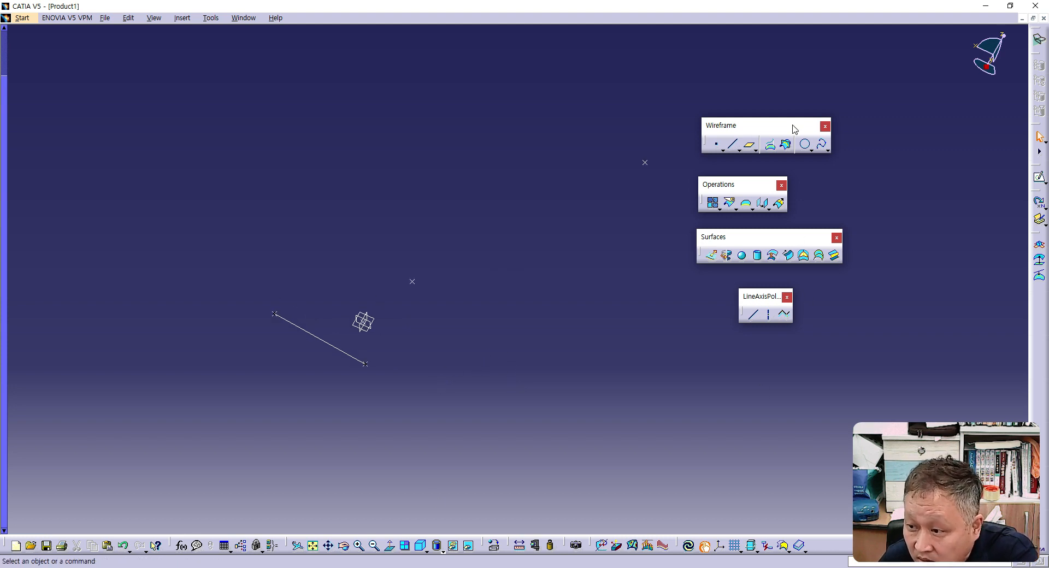
{"action": "left_click", "coordinate": [806, 145]}
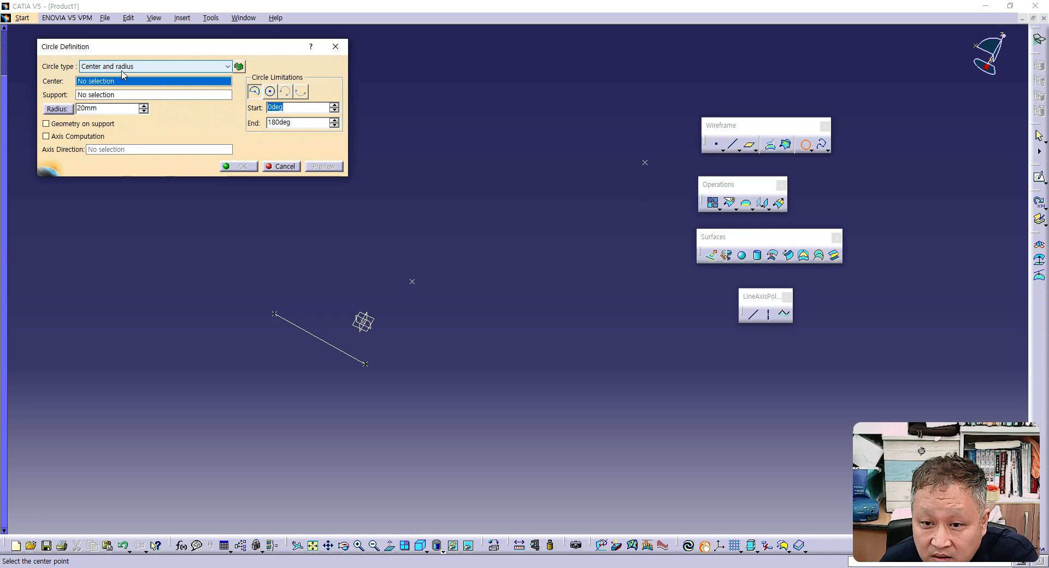
{"action": "left_click", "coordinate": [416, 284]}
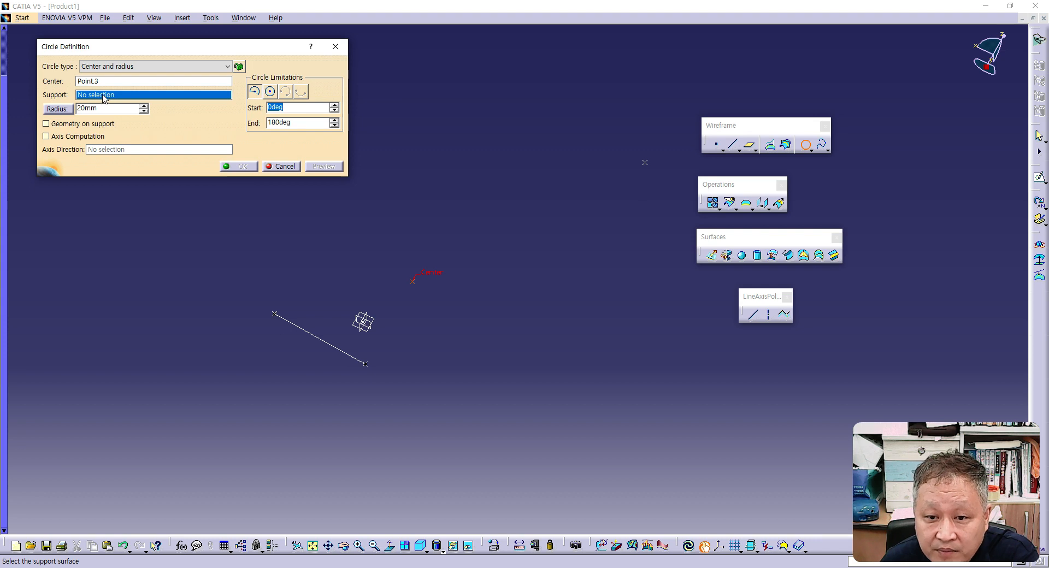
{"action": "right_click", "coordinate": [157, 97]}
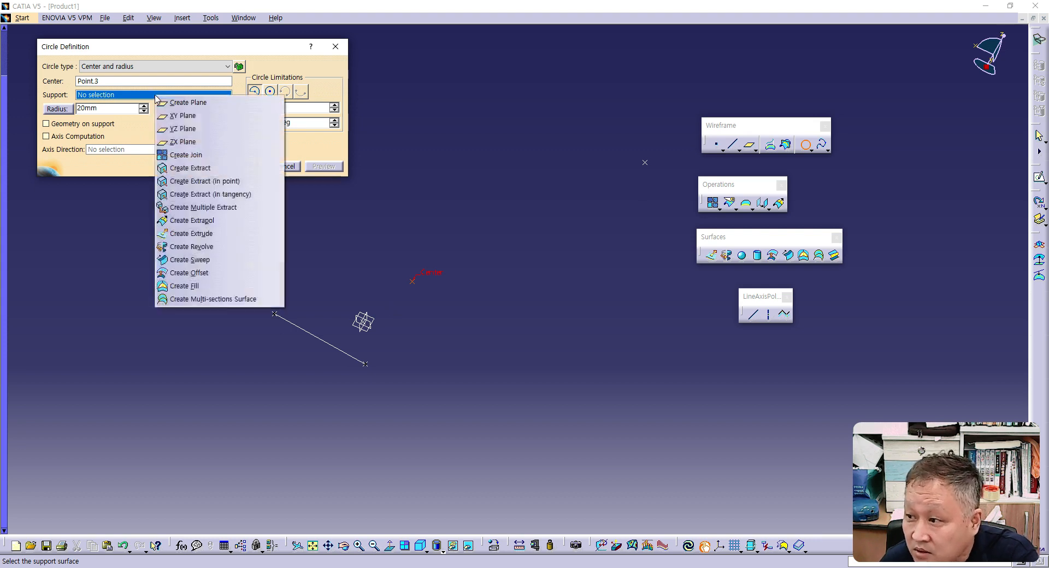
{"action": "left_click", "coordinate": [184, 129]}
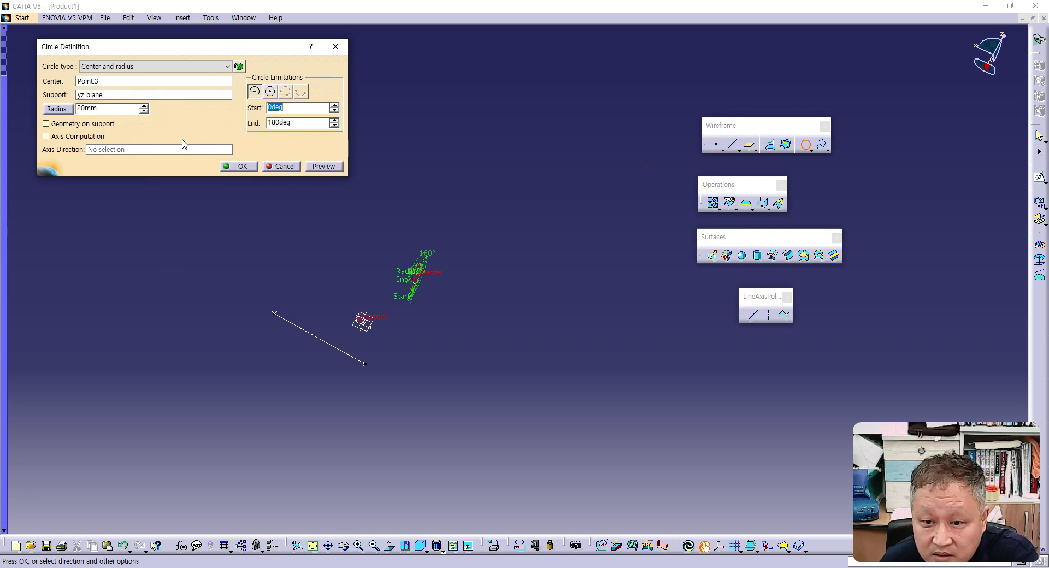
{"action": "left_click", "coordinate": [270, 91]}
{"action": "left_click_drag", "start_coordinate": [99, 108], "coordinate": [77, 108]}
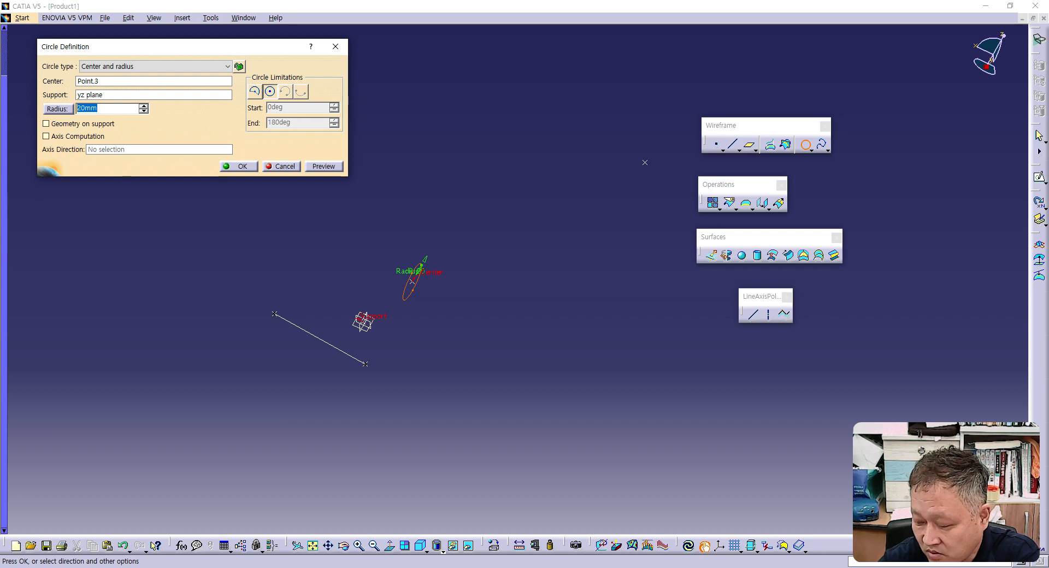
{"action": "type", "text": "200"}
{"action": "left_click", "coordinate": [327, 166]}
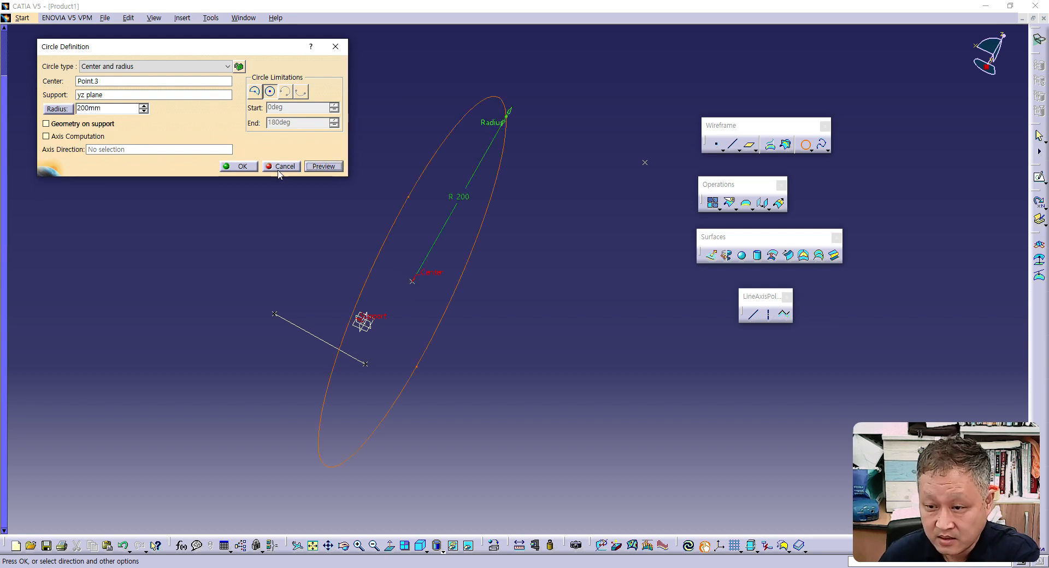
{"action": "left_click", "coordinate": [234, 167]}
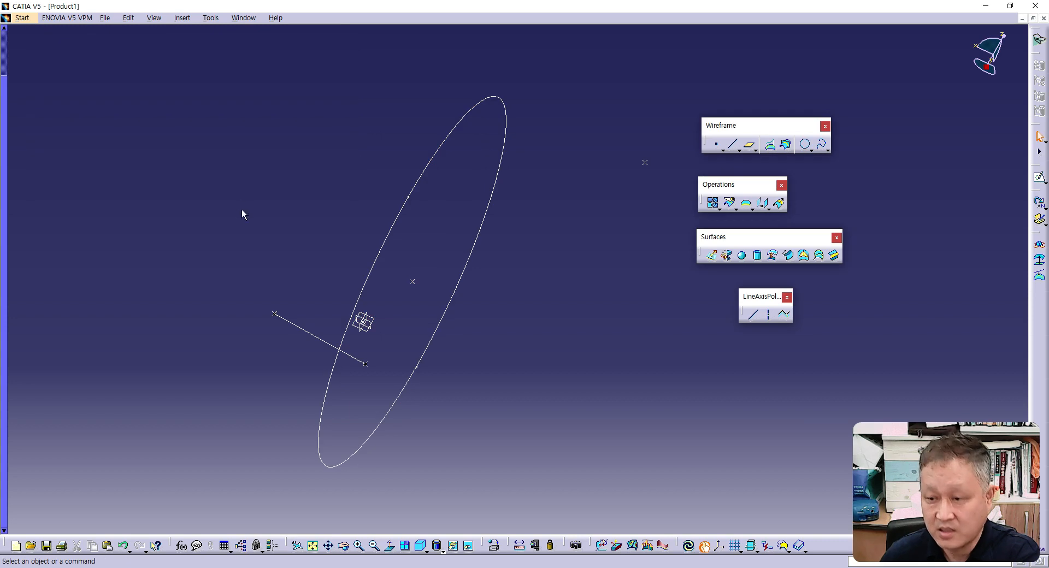
- Create a point at the centre of the 200 mm radius circle using the Circle / Sphere / Ellipse center type
{"action": "middle_click_drag", "start_coordinate": [353, 201], "coordinate": [379, 236]}
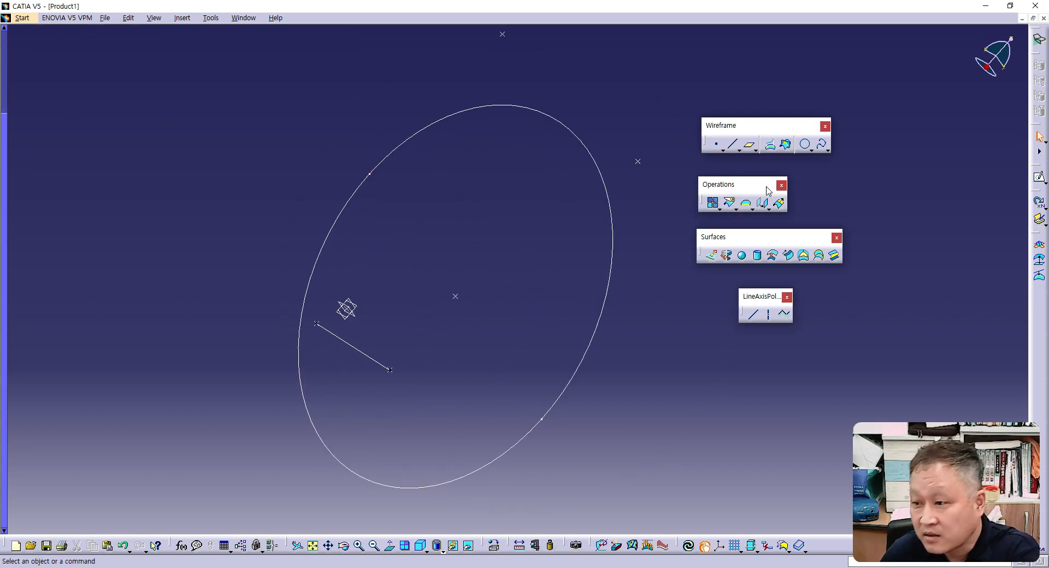
{"action": "left_click", "coordinate": [718, 147]}
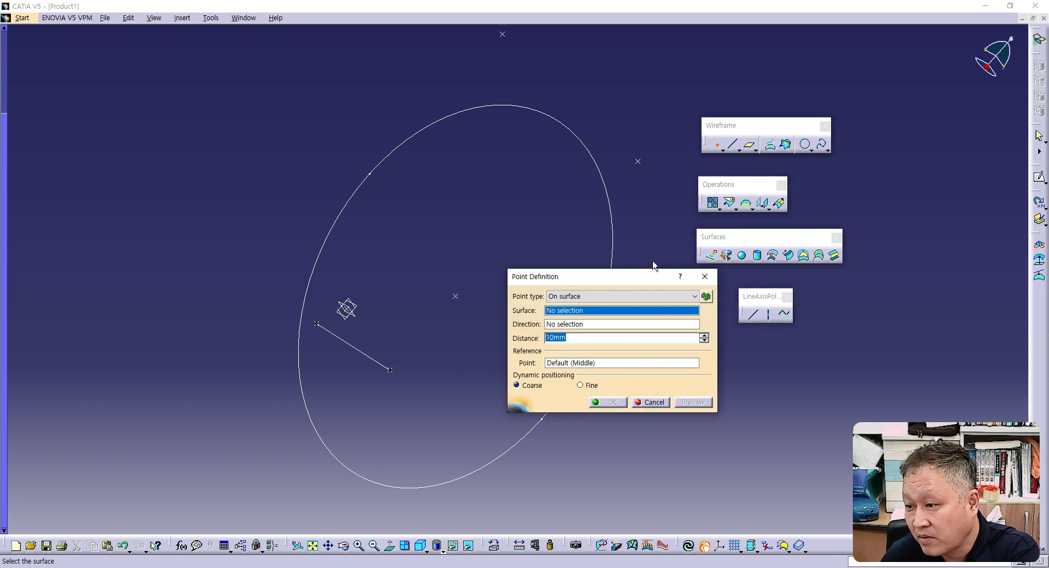
{"action": "left_click", "coordinate": [598, 298]}
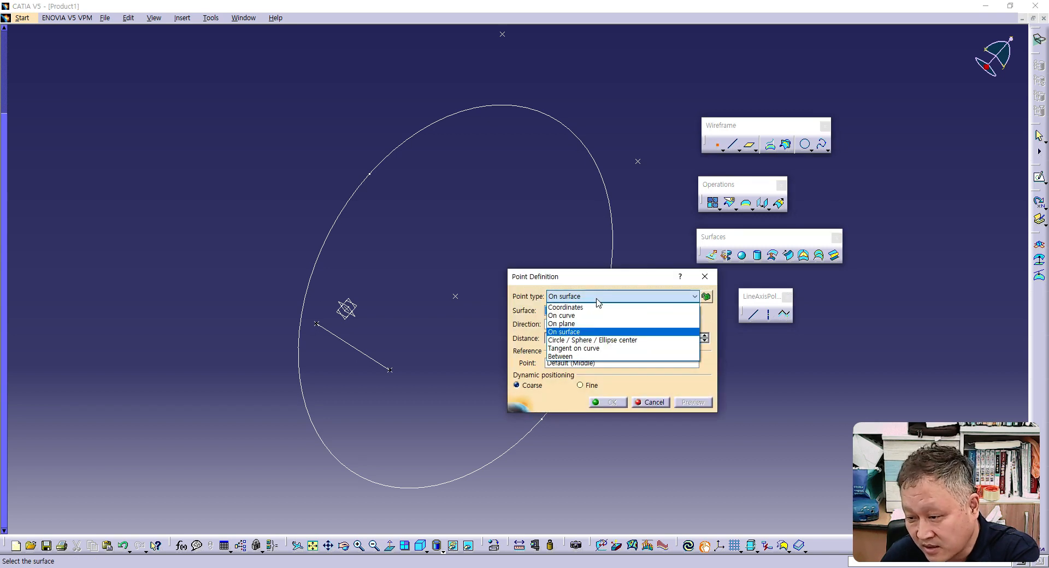
{"action": "left_click", "coordinate": [596, 340]}
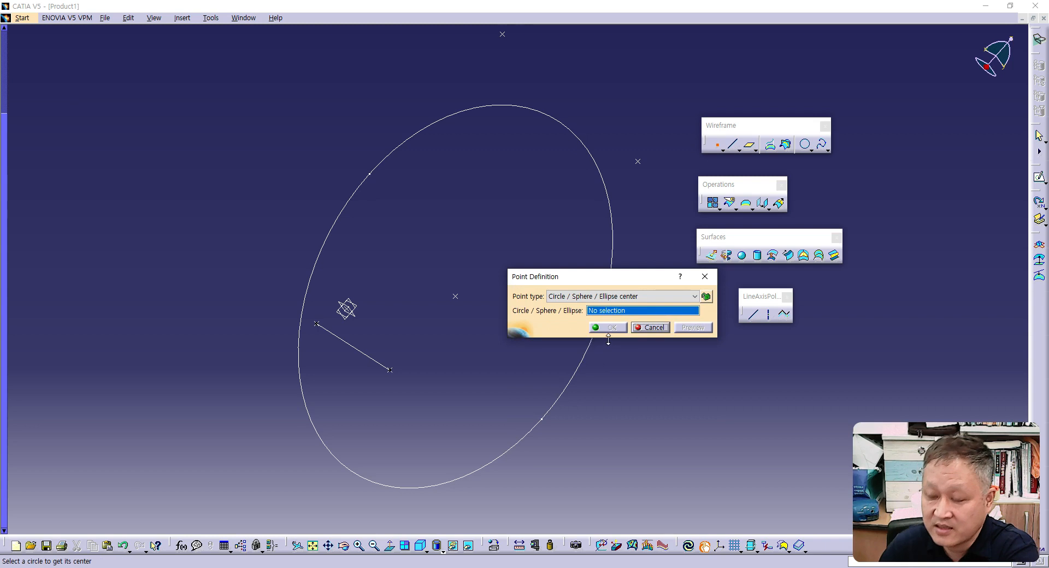
{"action": "left_click_drag", "start_coordinate": [621, 280], "coordinate": [707, 332]}
{"action": "left_click", "coordinate": [577, 372]}
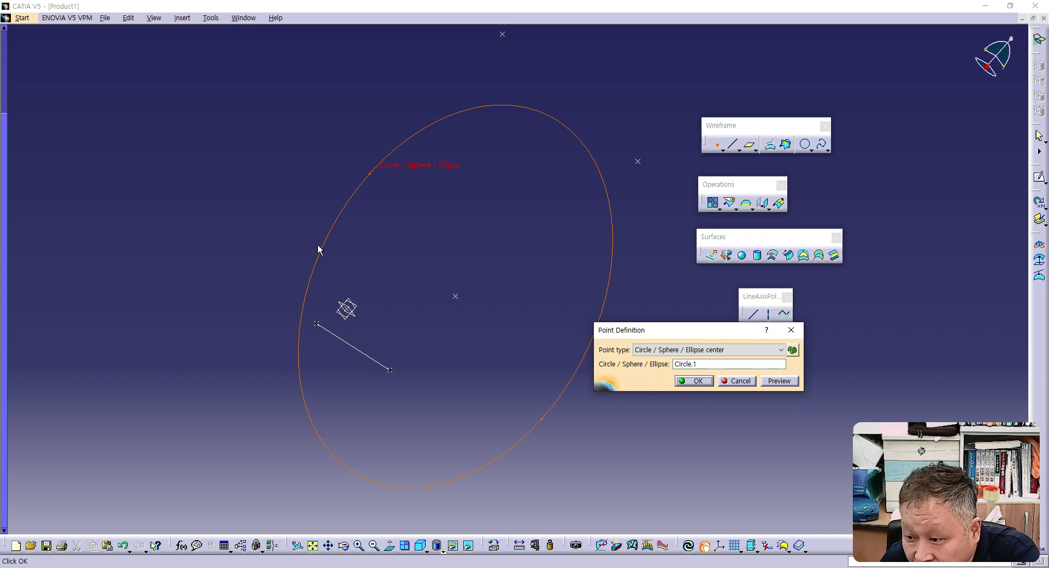
{"action": "left_click", "coordinate": [695, 381]}
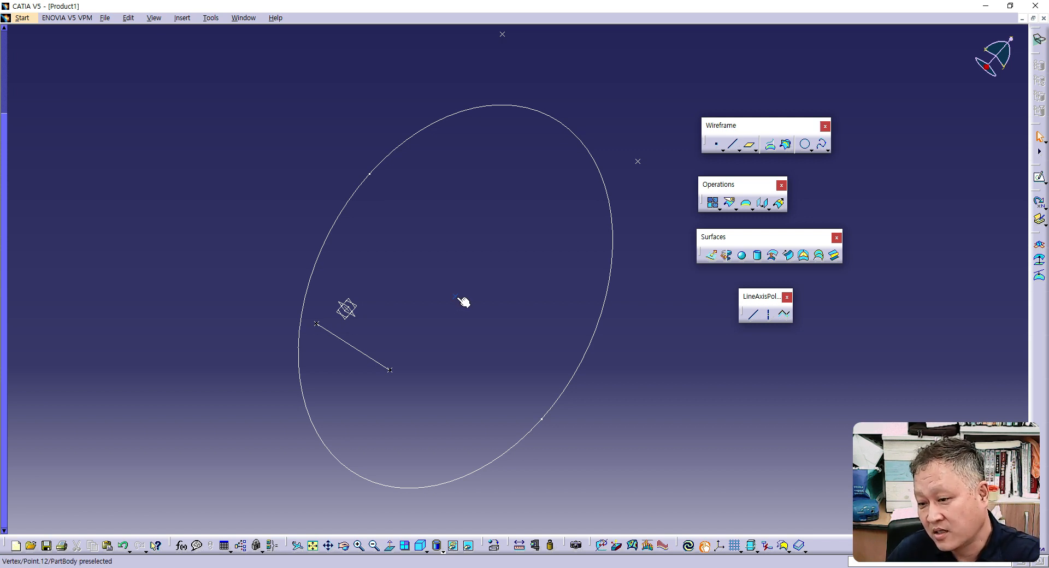
- Undo the centre point and the circle, and redo only the circle
{"action": "left_click", "coordinate": [125, 548]}
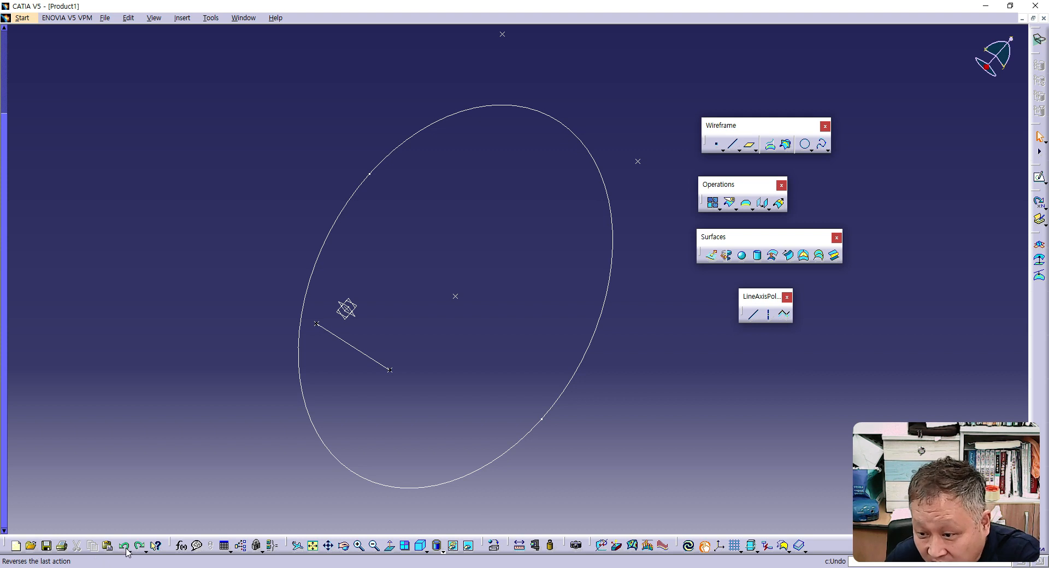
{"action": "left_click", "coordinate": [125, 548]}
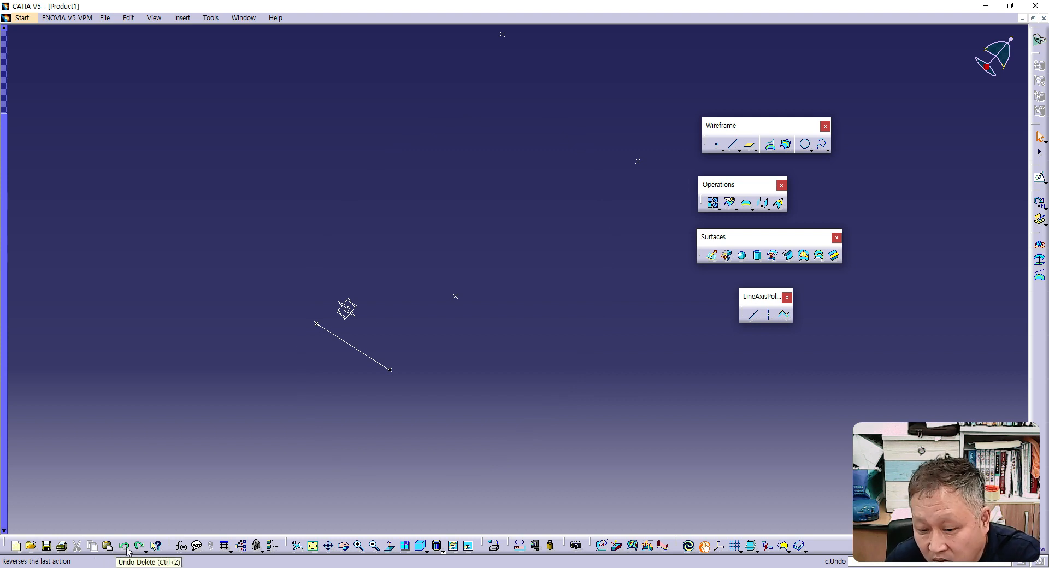
{"action": "left_click", "coordinate": [140, 546]}
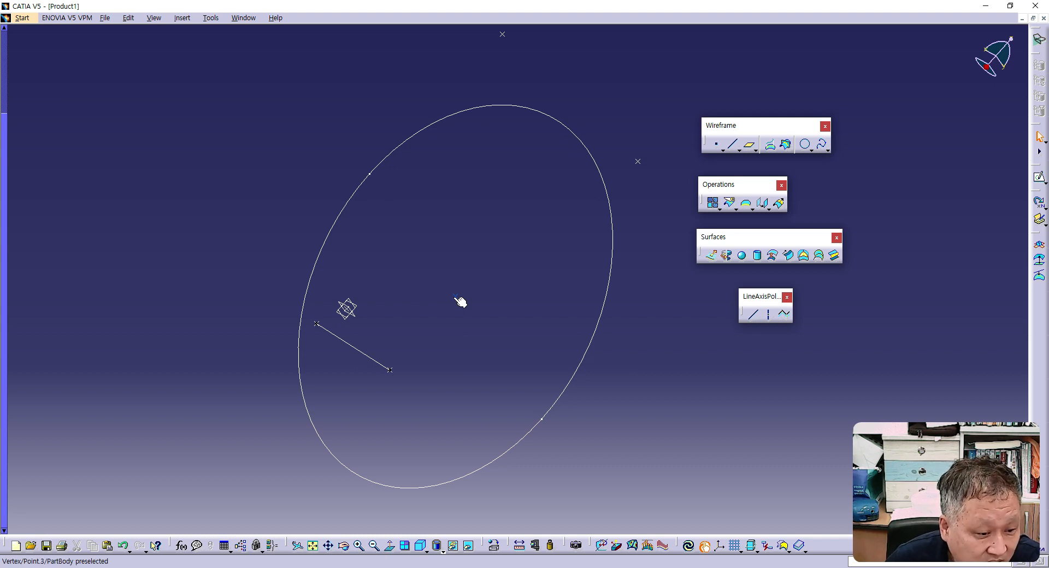
- Delete Point.3 at the centre of the 200 mm radius circle without deleting its children
{"action": "left_click", "coordinate": [460, 301]}
{"action": "key", "text": "Delete"}
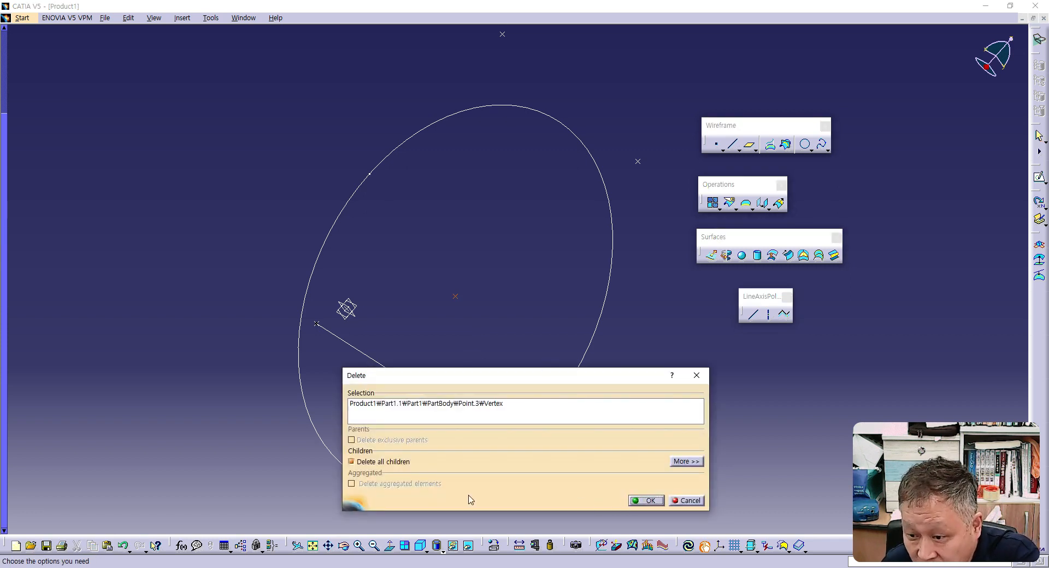
{"action": "left_click", "coordinate": [350, 463]}
{"action": "left_click", "coordinate": [646, 500]}
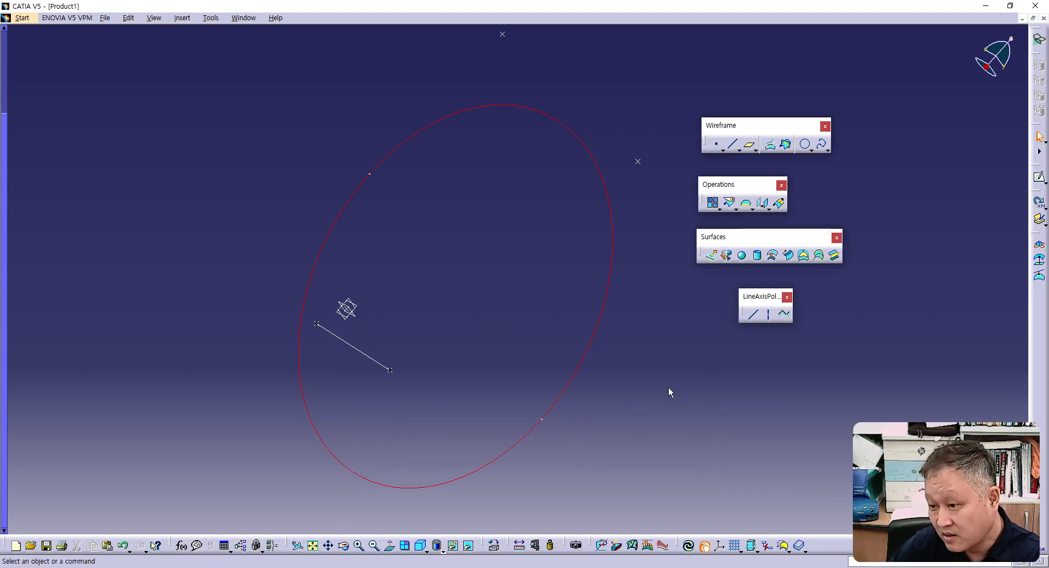
- Try to create a point at the centre of the red circle using the Circle / Sphere / Ellipse center type
{"action": "left_click", "coordinate": [717, 145]}
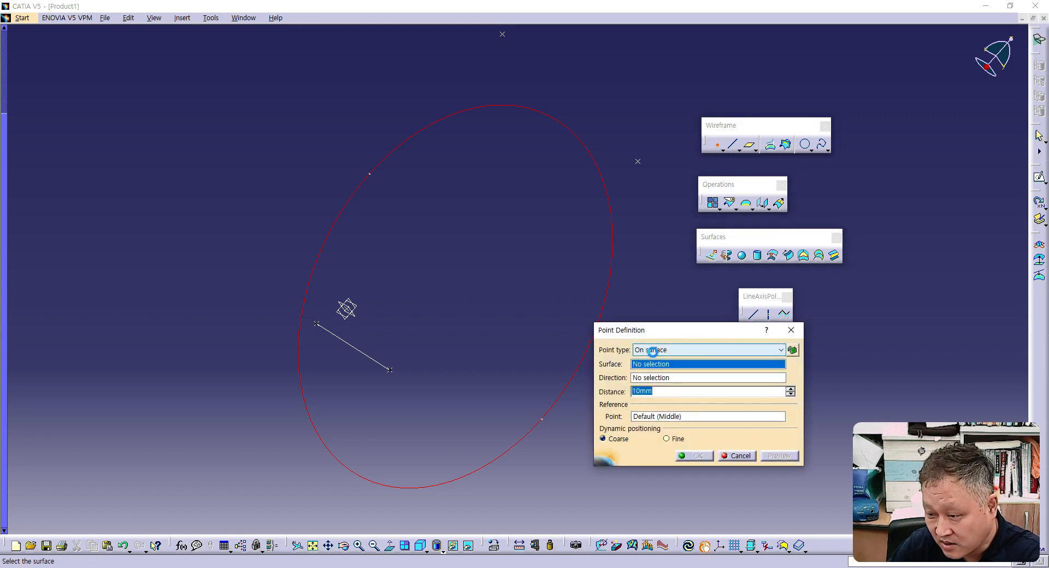
{"action": "left_click", "coordinate": [658, 350]}
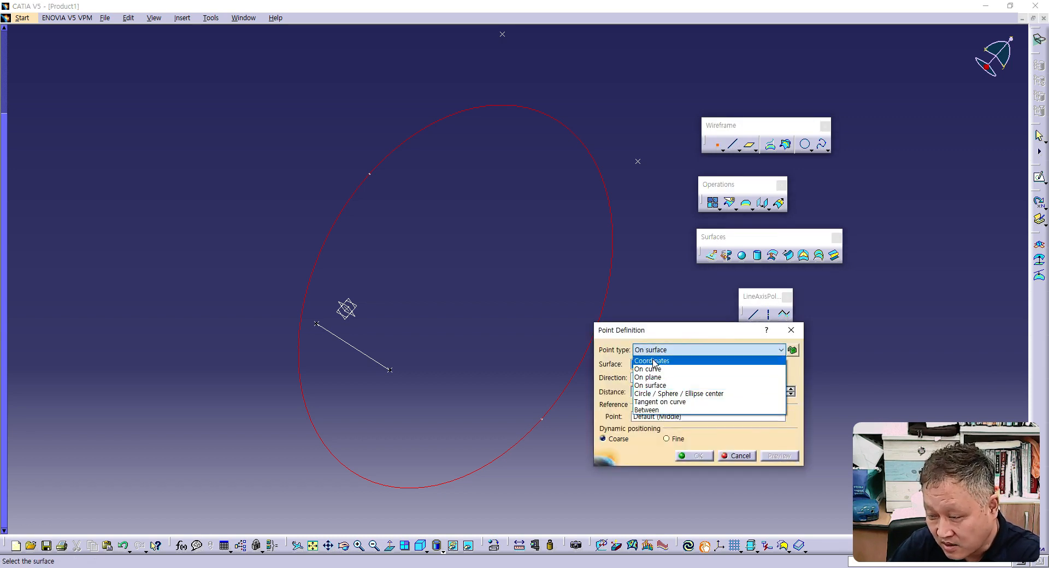
{"action": "left_click", "coordinate": [661, 394]}
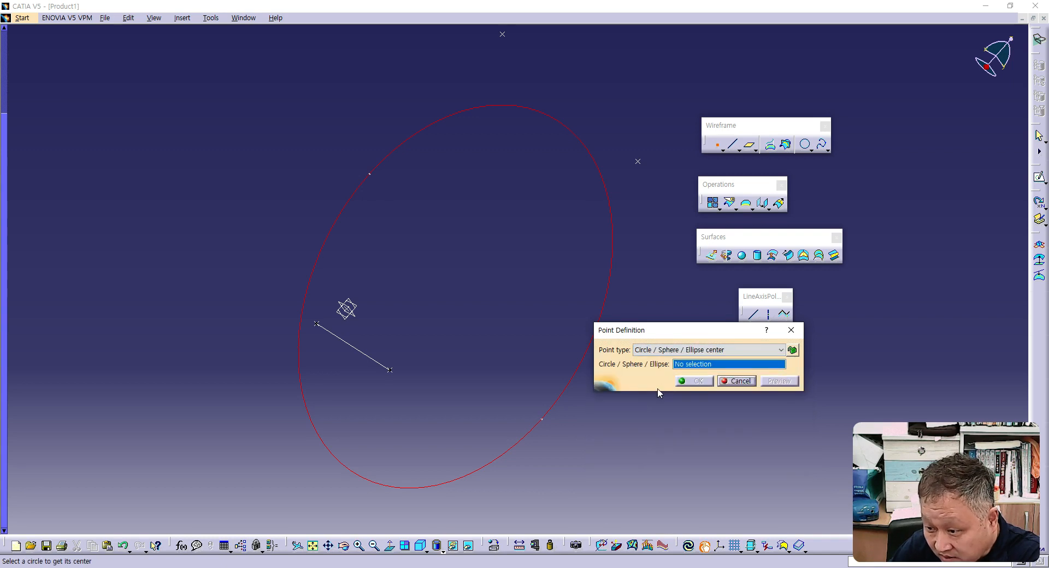
{"action": "left_click", "coordinate": [612, 233]}
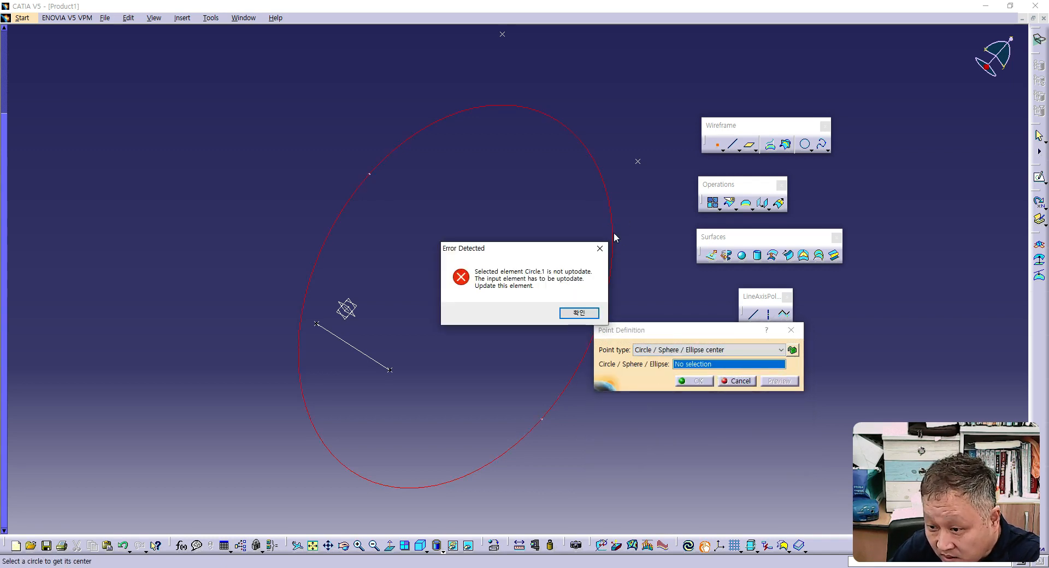
{"action": "left_click", "coordinate": [592, 318]}
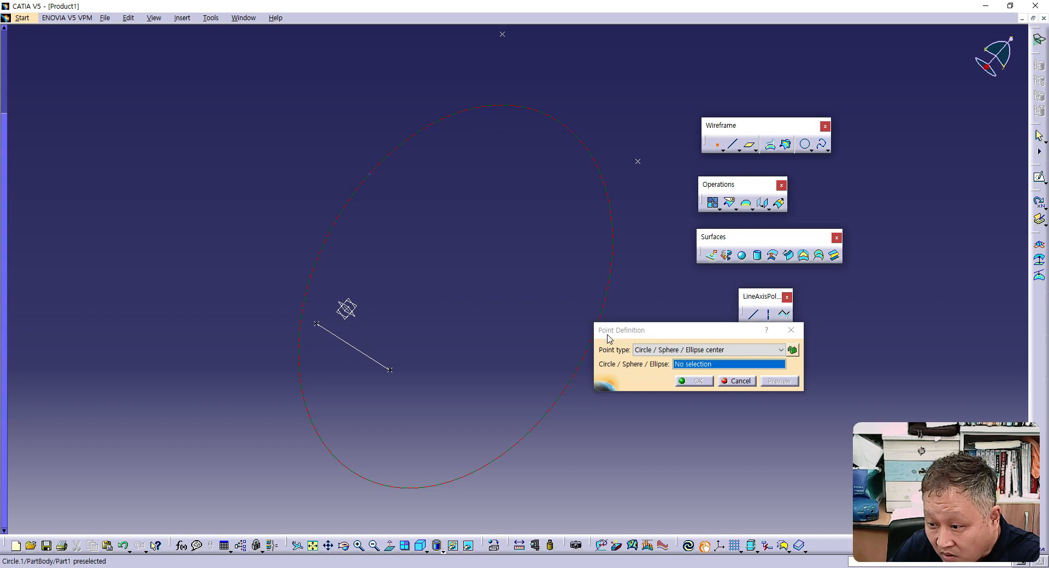
{"action": "left_click", "coordinate": [739, 382]}
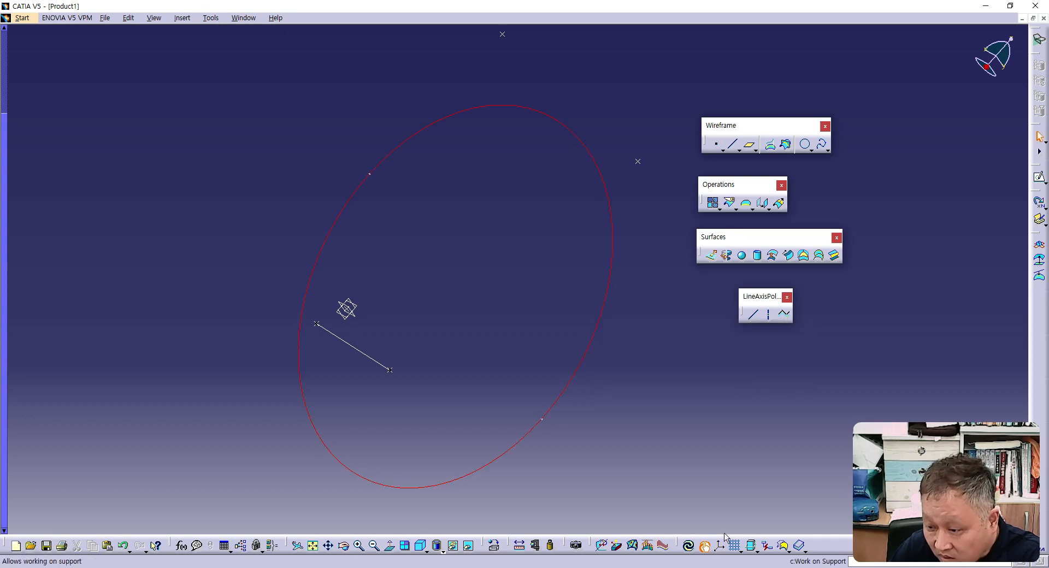
- Update the part and close the update diagnosis without repairing Circle.1
{"action": "left_click", "coordinate": [690, 546]}
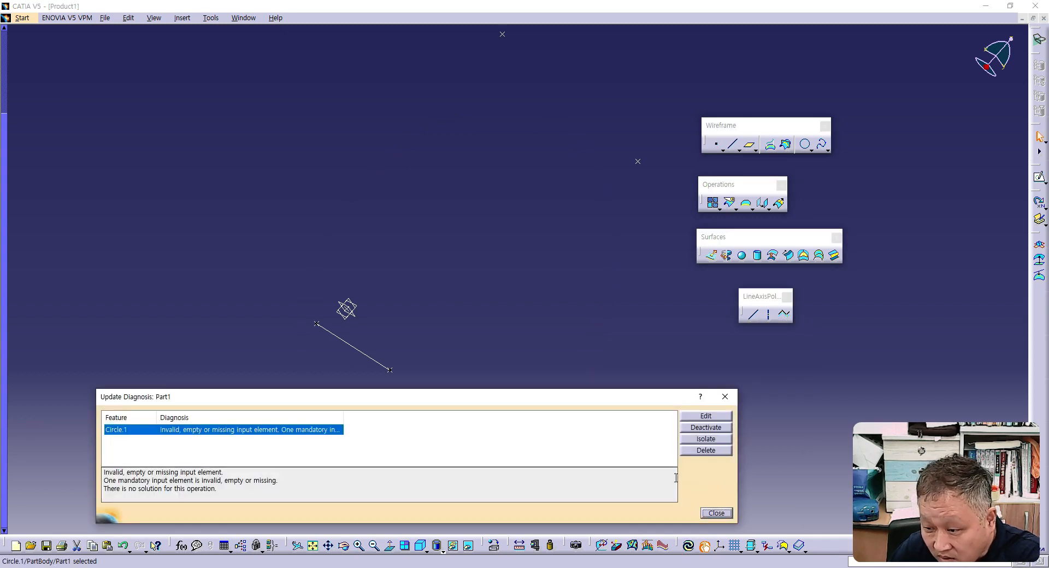
{"action": "left_click", "coordinate": [717, 514]}
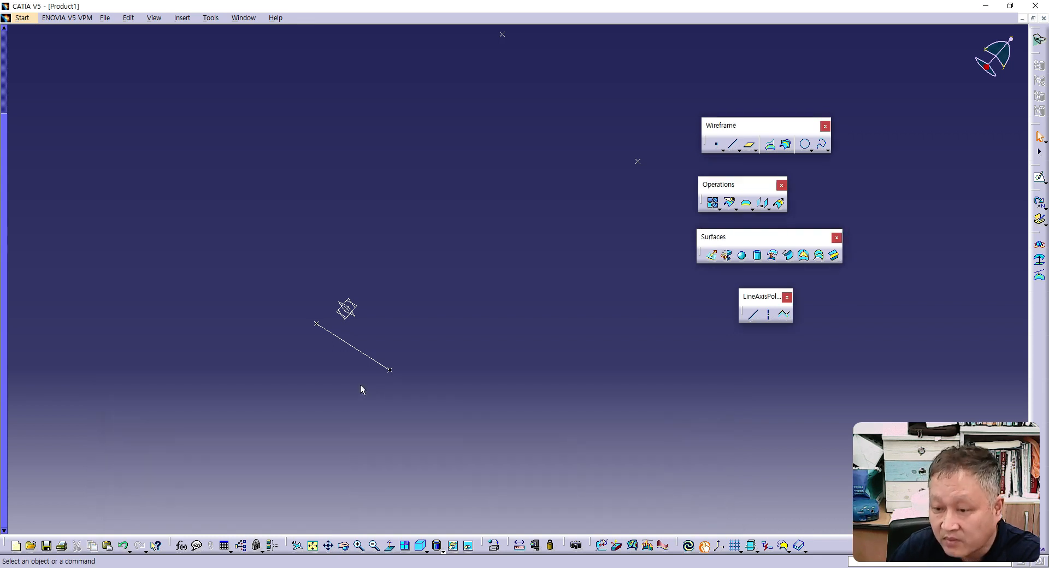
- Create a whole Three points circle through Point.4, Point.6 and the line's end point, Point.2
{"action": "middle_click_drag", "start_coordinate": [417, 309], "coordinate": [352, 367]}
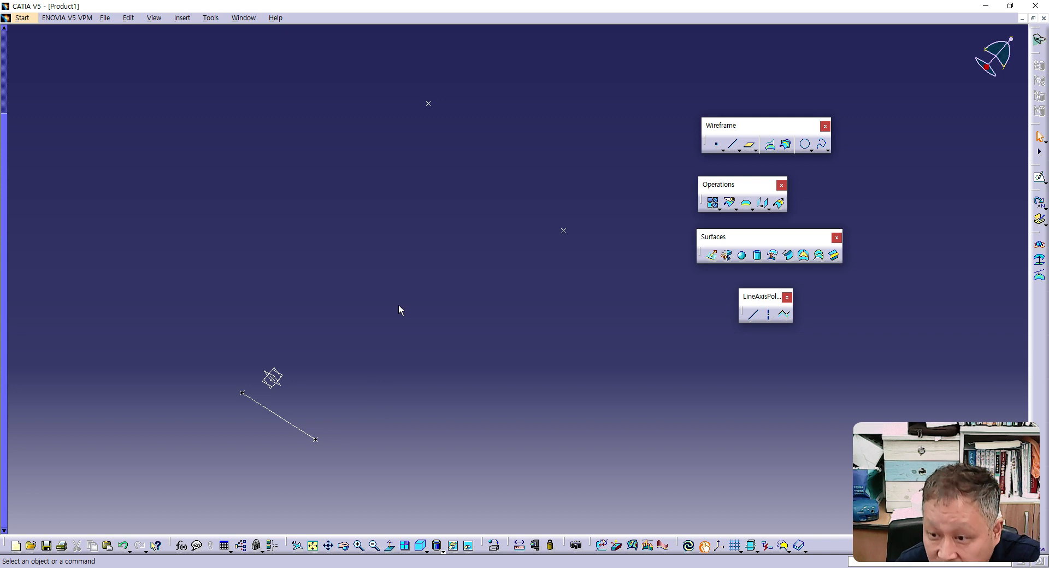
{"action": "left_click", "coordinate": [804, 145]}
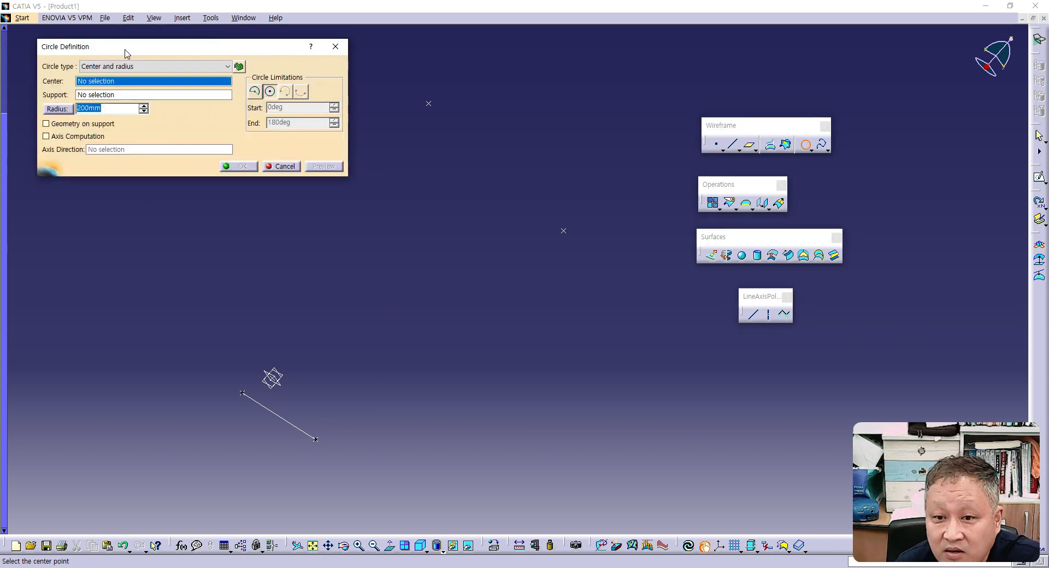
{"action": "left_click", "coordinate": [112, 66]}
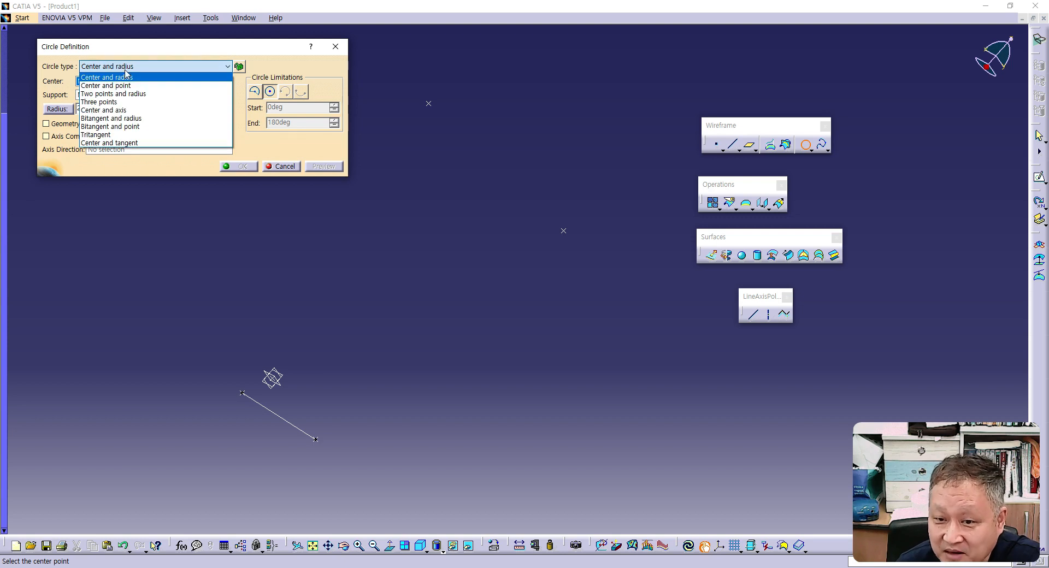
{"action": "left_click", "coordinate": [101, 102]}
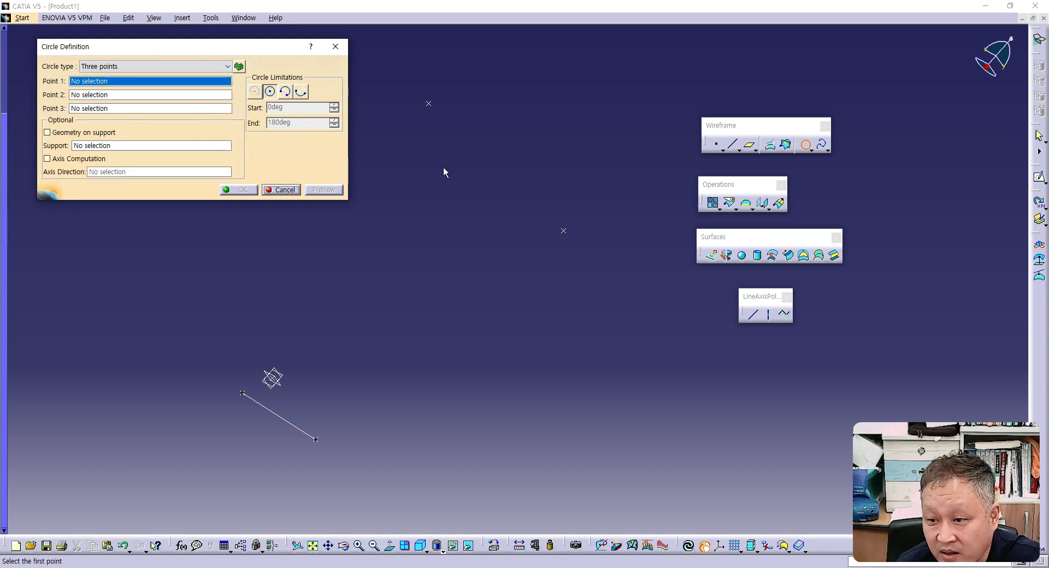
{"action": "left_click", "coordinate": [429, 103]}
{"action": "left_click", "coordinate": [564, 230]}
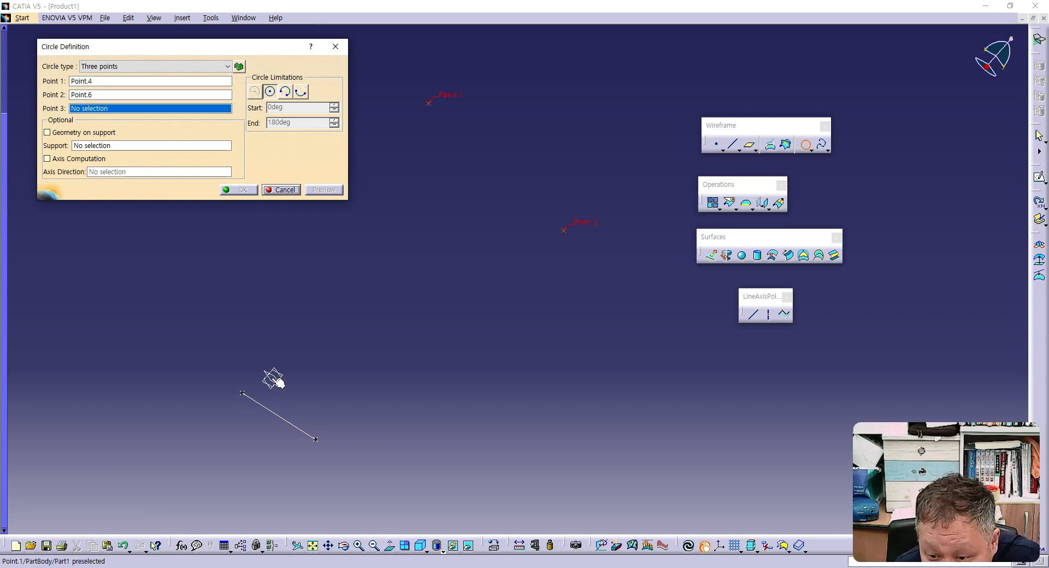
{"action": "left_click", "coordinate": [317, 437]}
{"action": "left_click", "coordinate": [242, 190]}
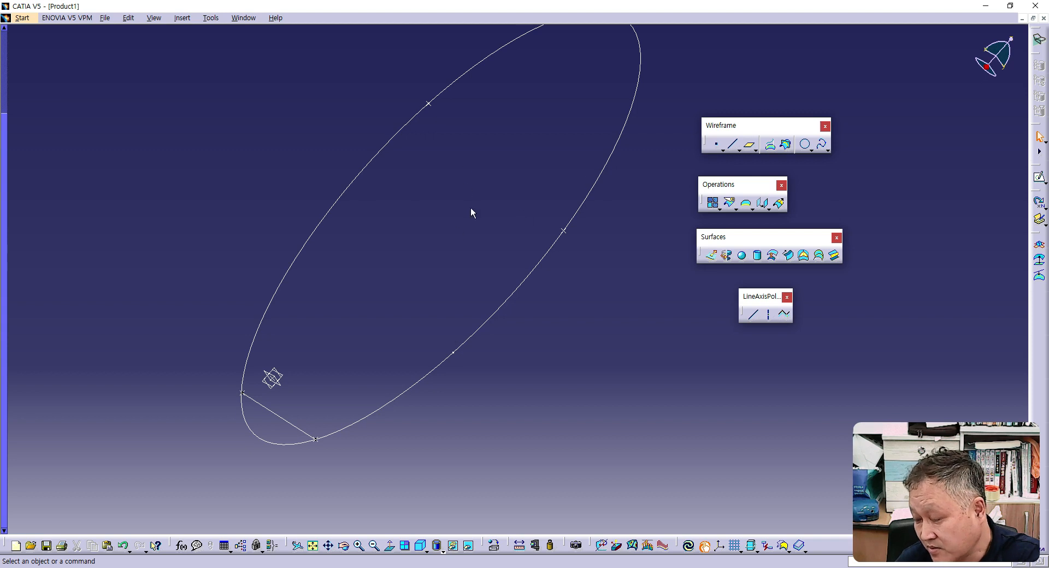
- Create a point at the centre of the three-point circle using the Circle / Sphere / Ellipse center type
{"action": "middle_click_drag", "start_coordinate": [601, 316], "coordinate": [599, 336], "text": "ctrl"}
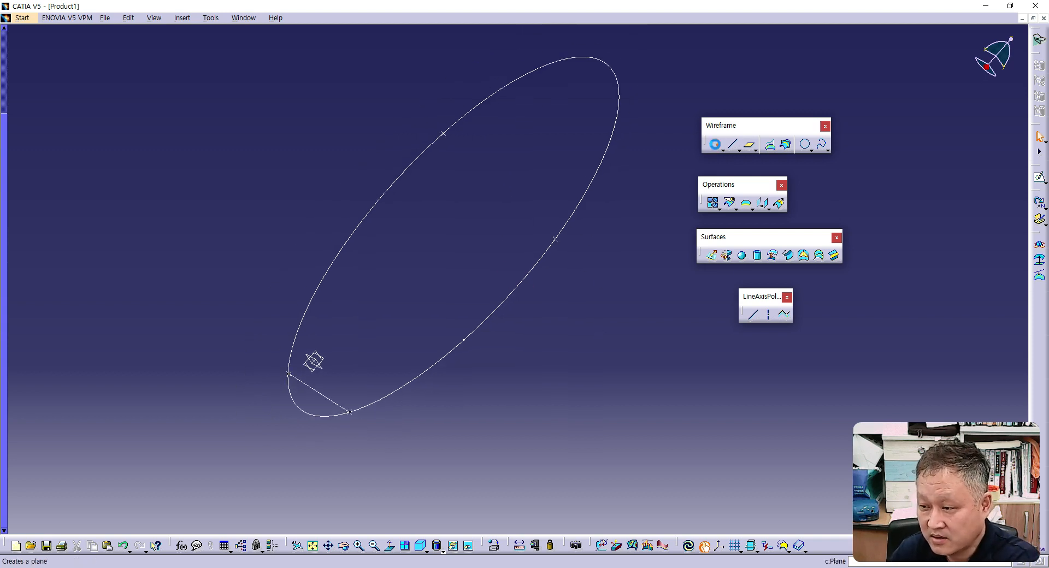
{"action": "left_click", "coordinate": [720, 143]}
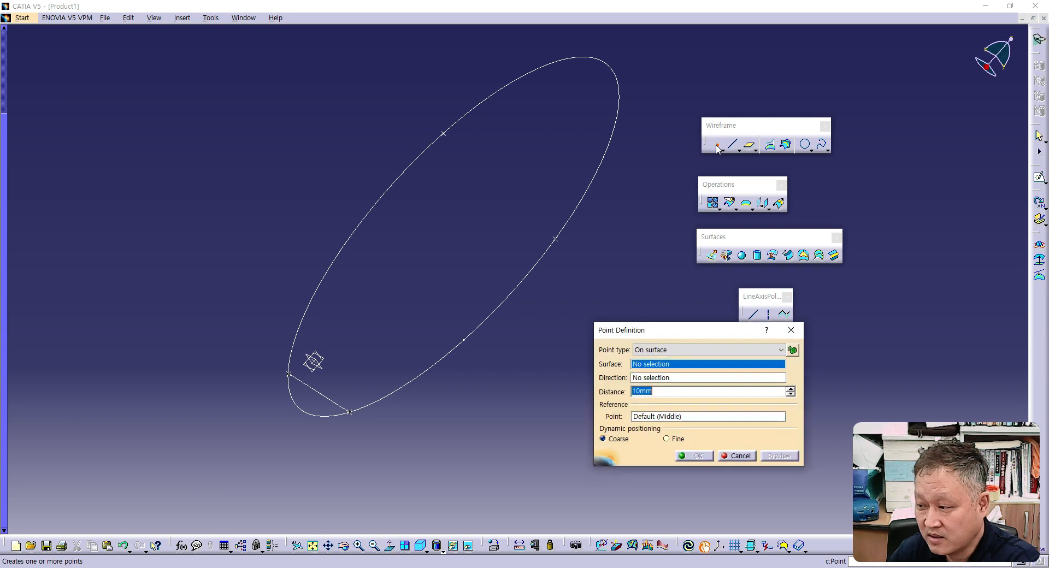
{"action": "left_click", "coordinate": [635, 350]}
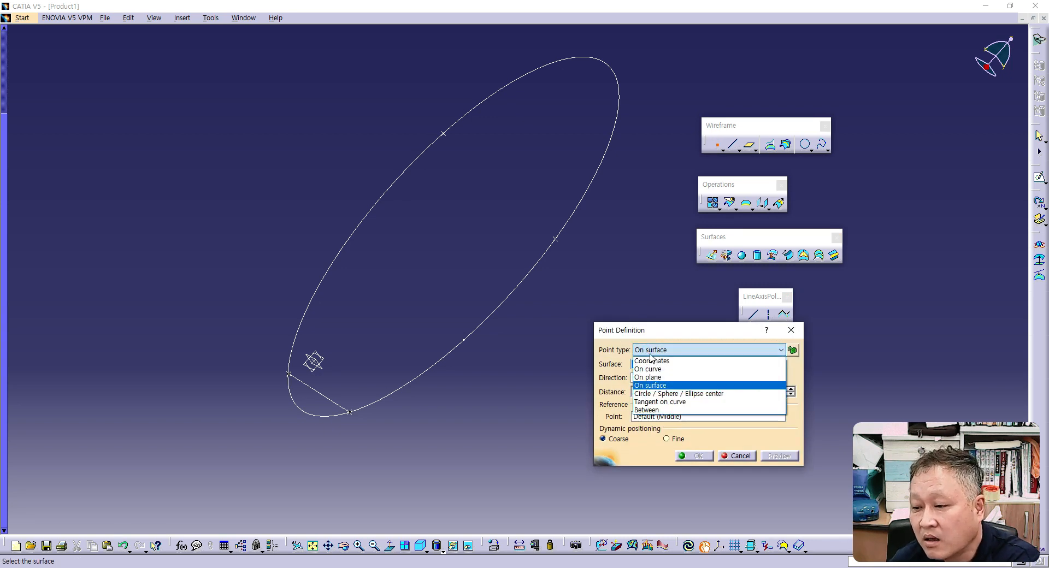
{"action": "left_click", "coordinate": [656, 393]}
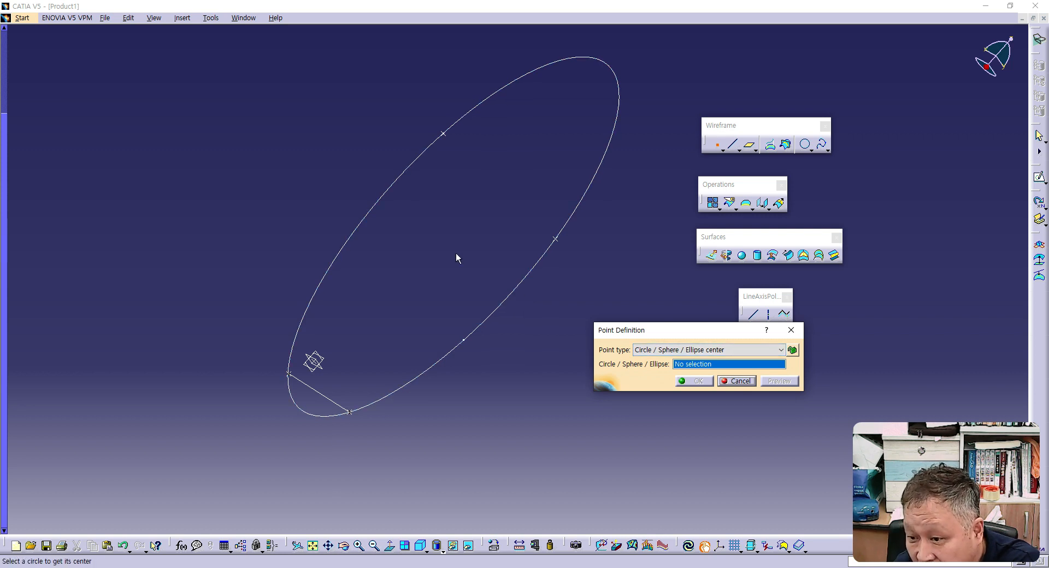
{"action": "left_click", "coordinate": [513, 300]}
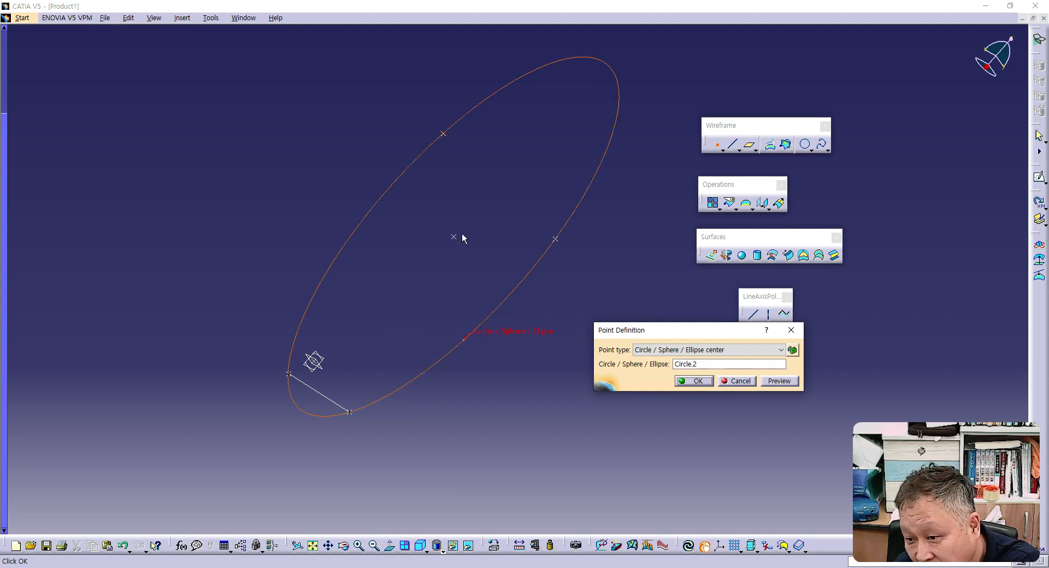
{"action": "left_click", "coordinate": [689, 382]}
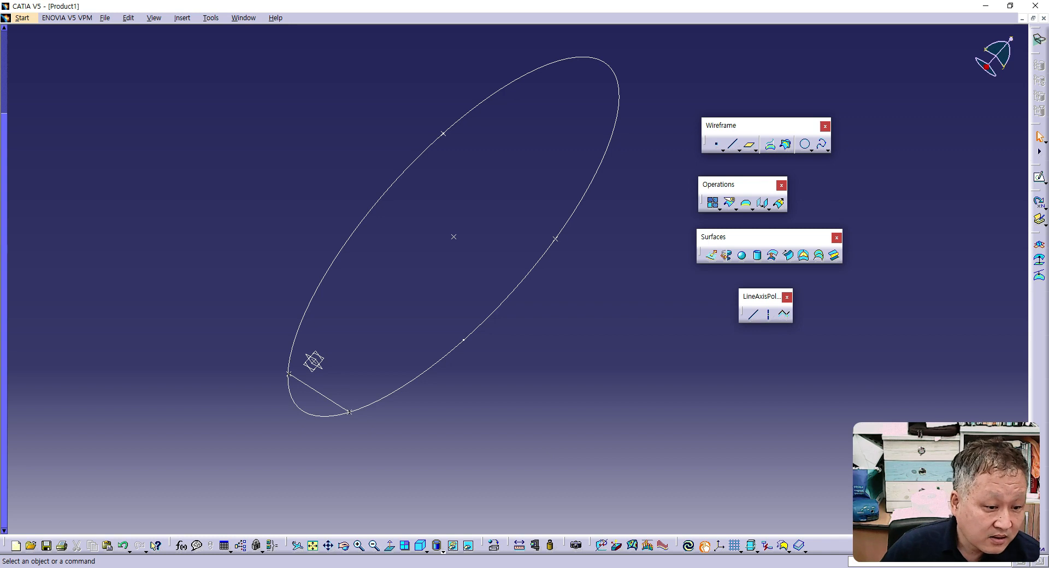
- Switch to PowerPoint and view the slide explaining the Wireframe toolbar's point types
{"action": "key", "text": "alt+Tab"}
{"action": "double_click", "coordinate": [426, 39]}
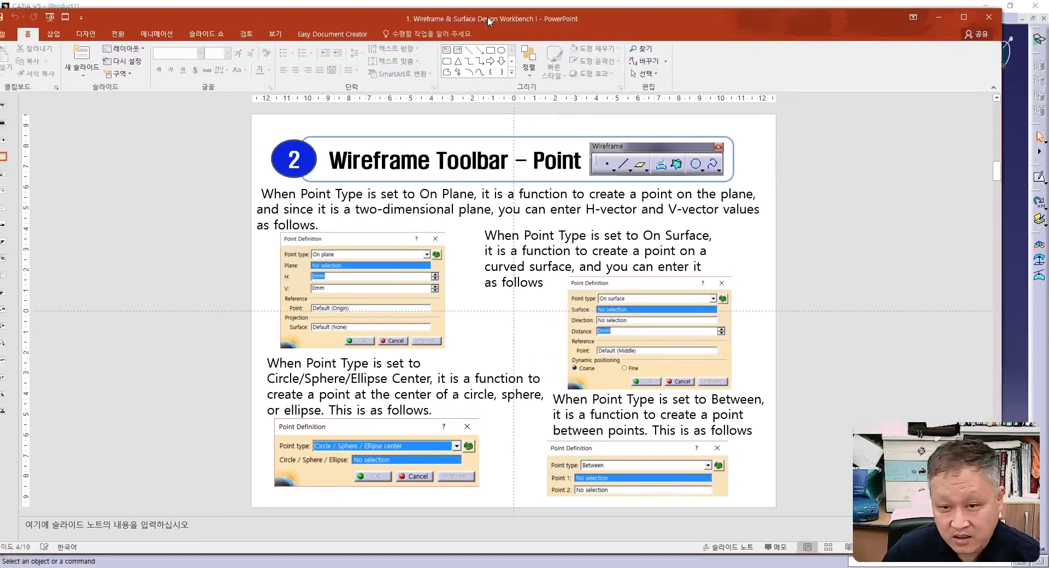